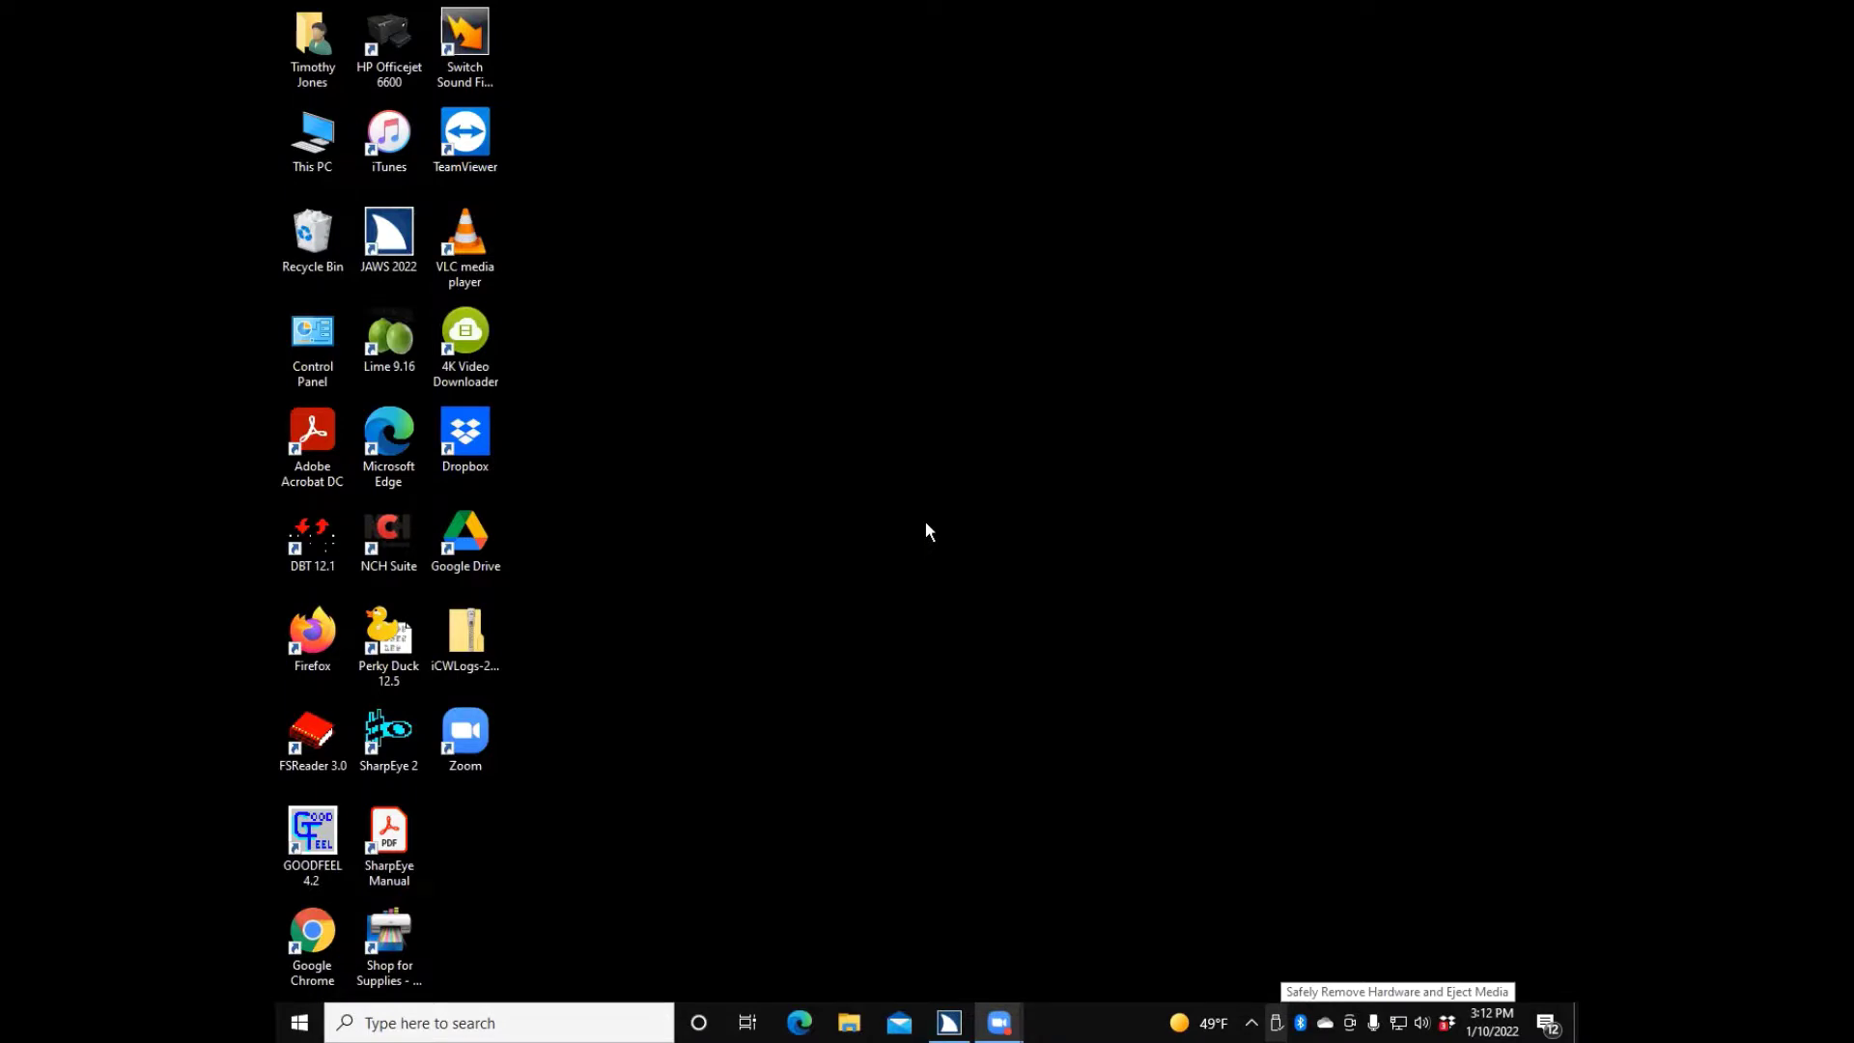
# Open File Explorer and go to the iTunes folder inside the Music folder of This PC
pyautogui.press('super+e')
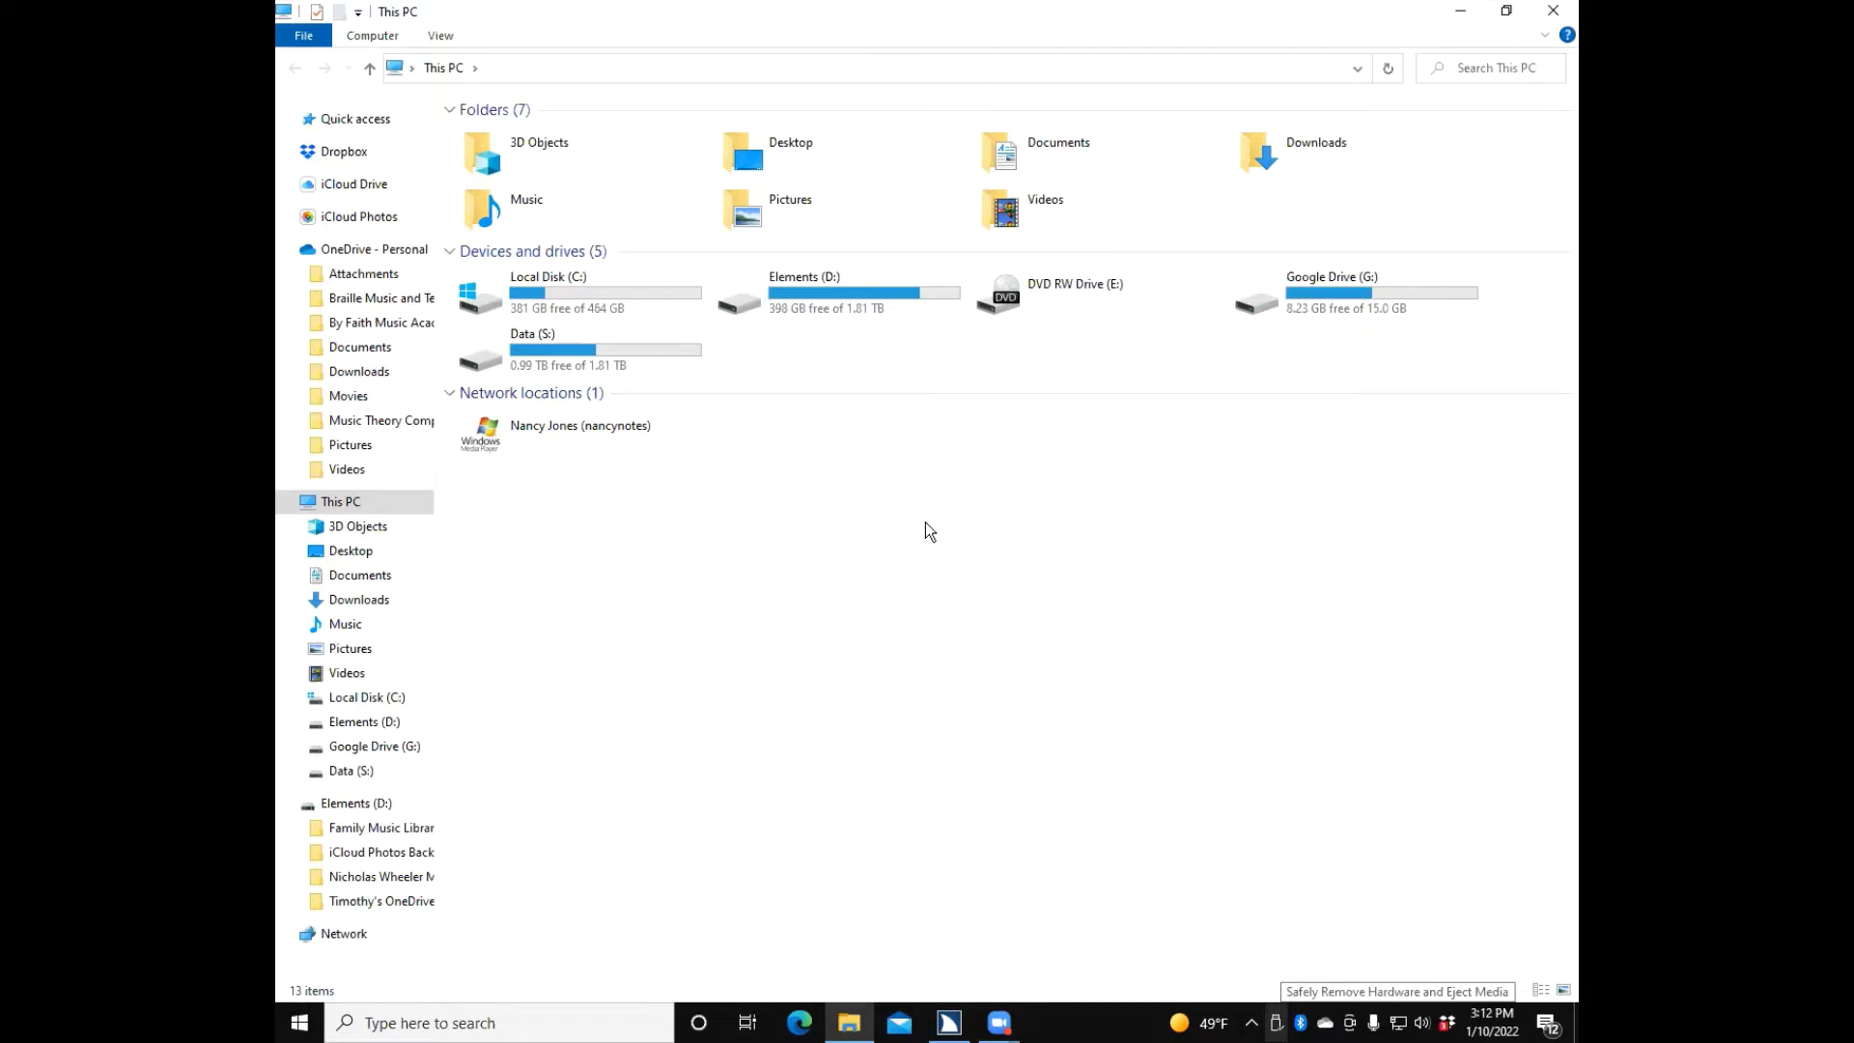
pyautogui.press('m')
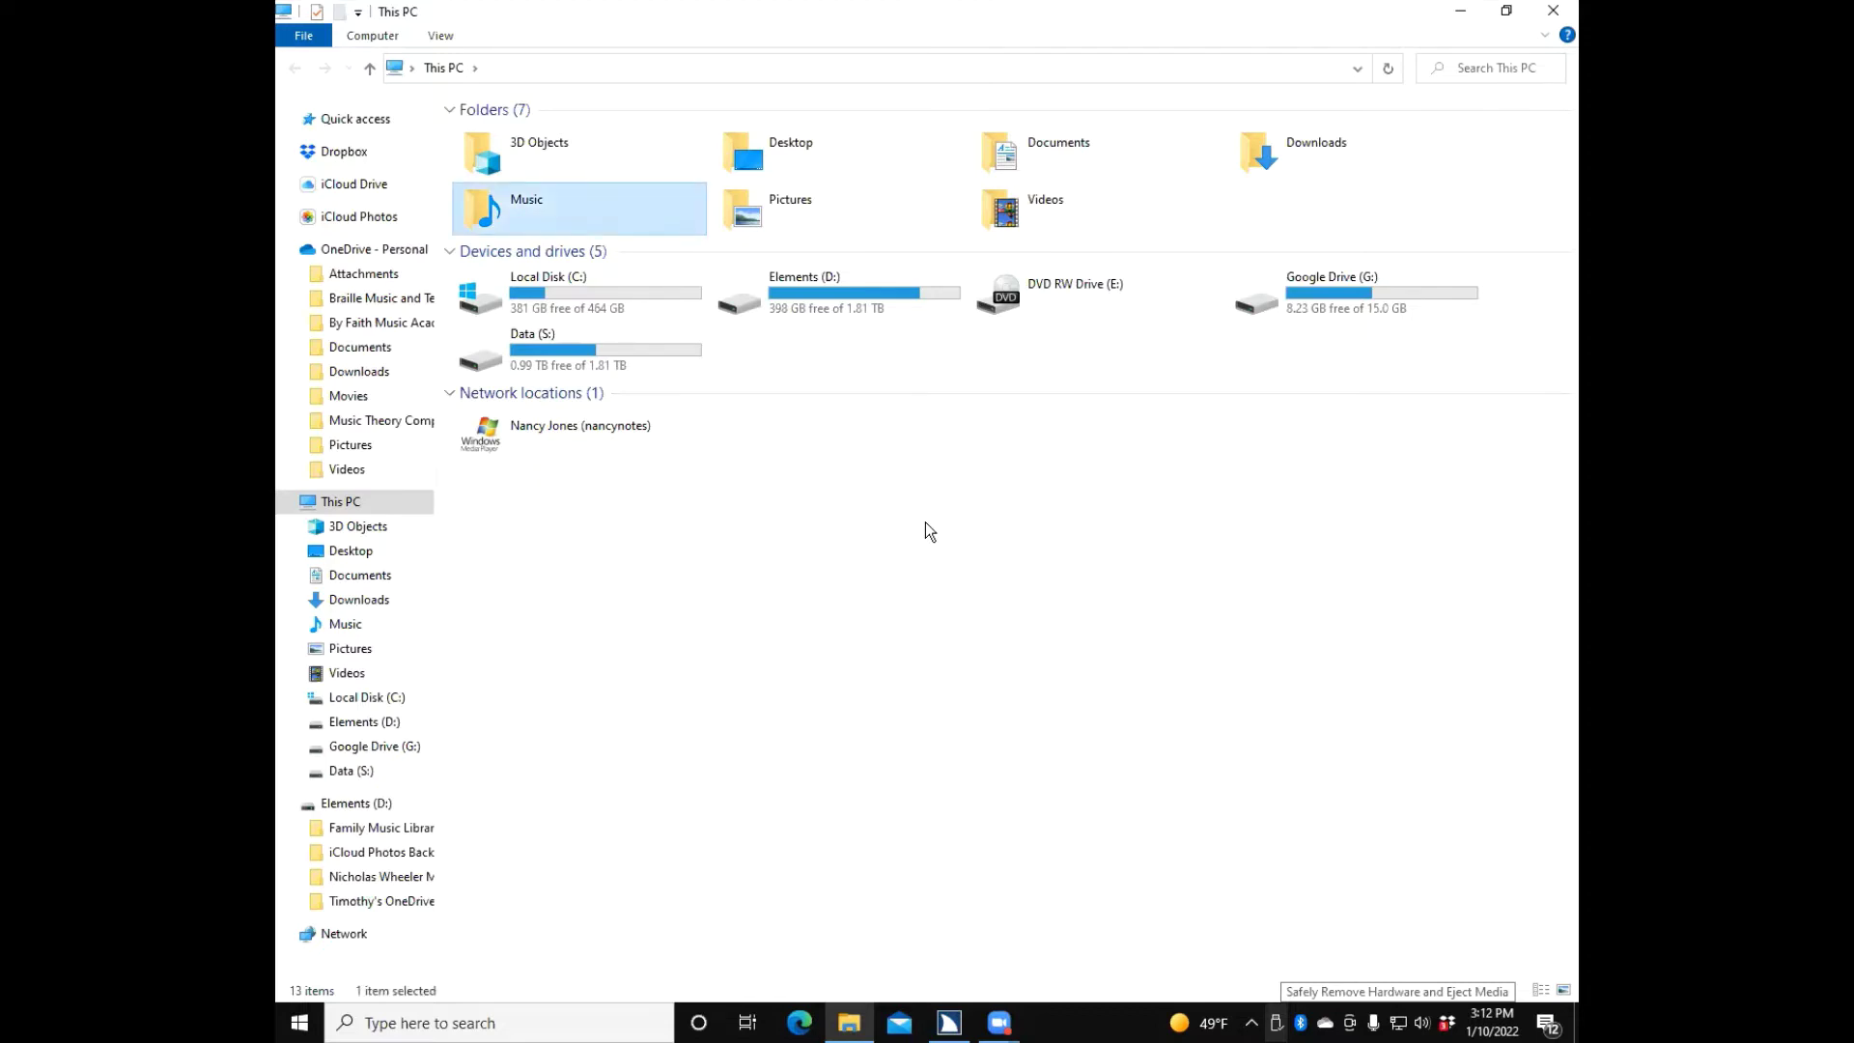
pyautogui.press('Return')
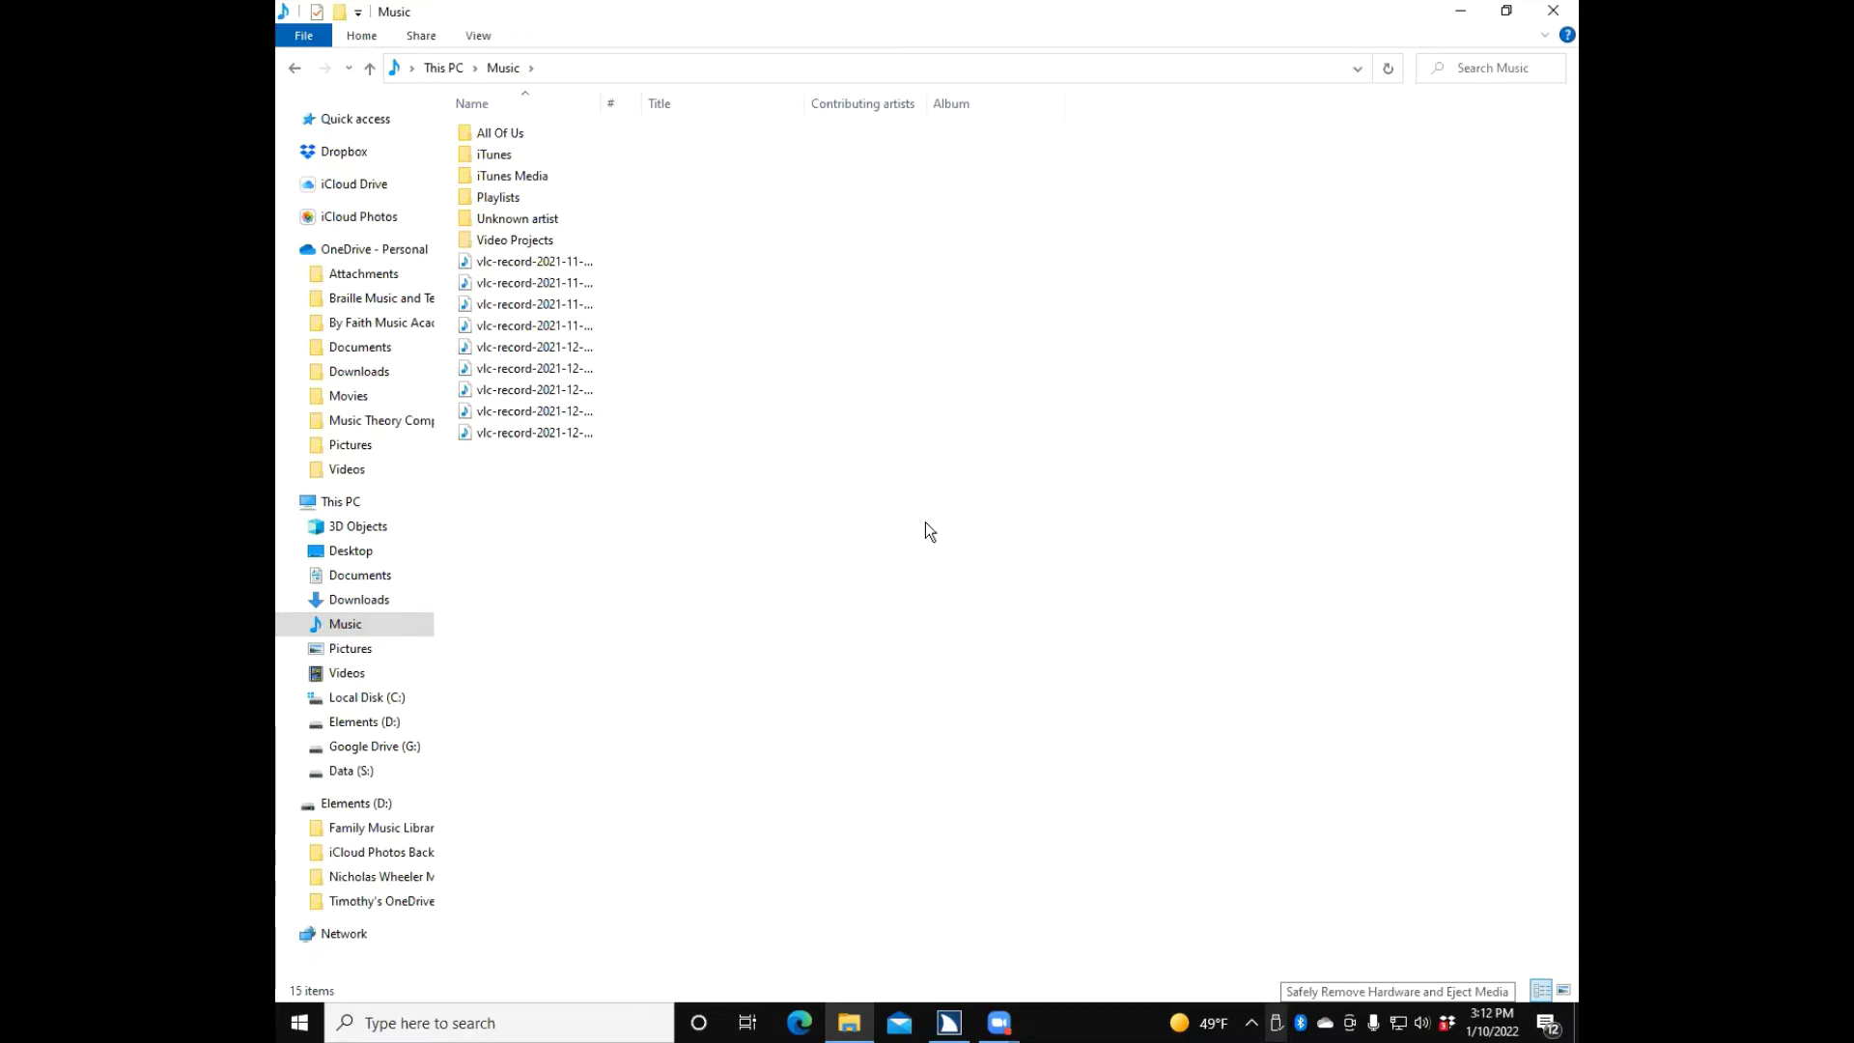
pyautogui.press('Down')
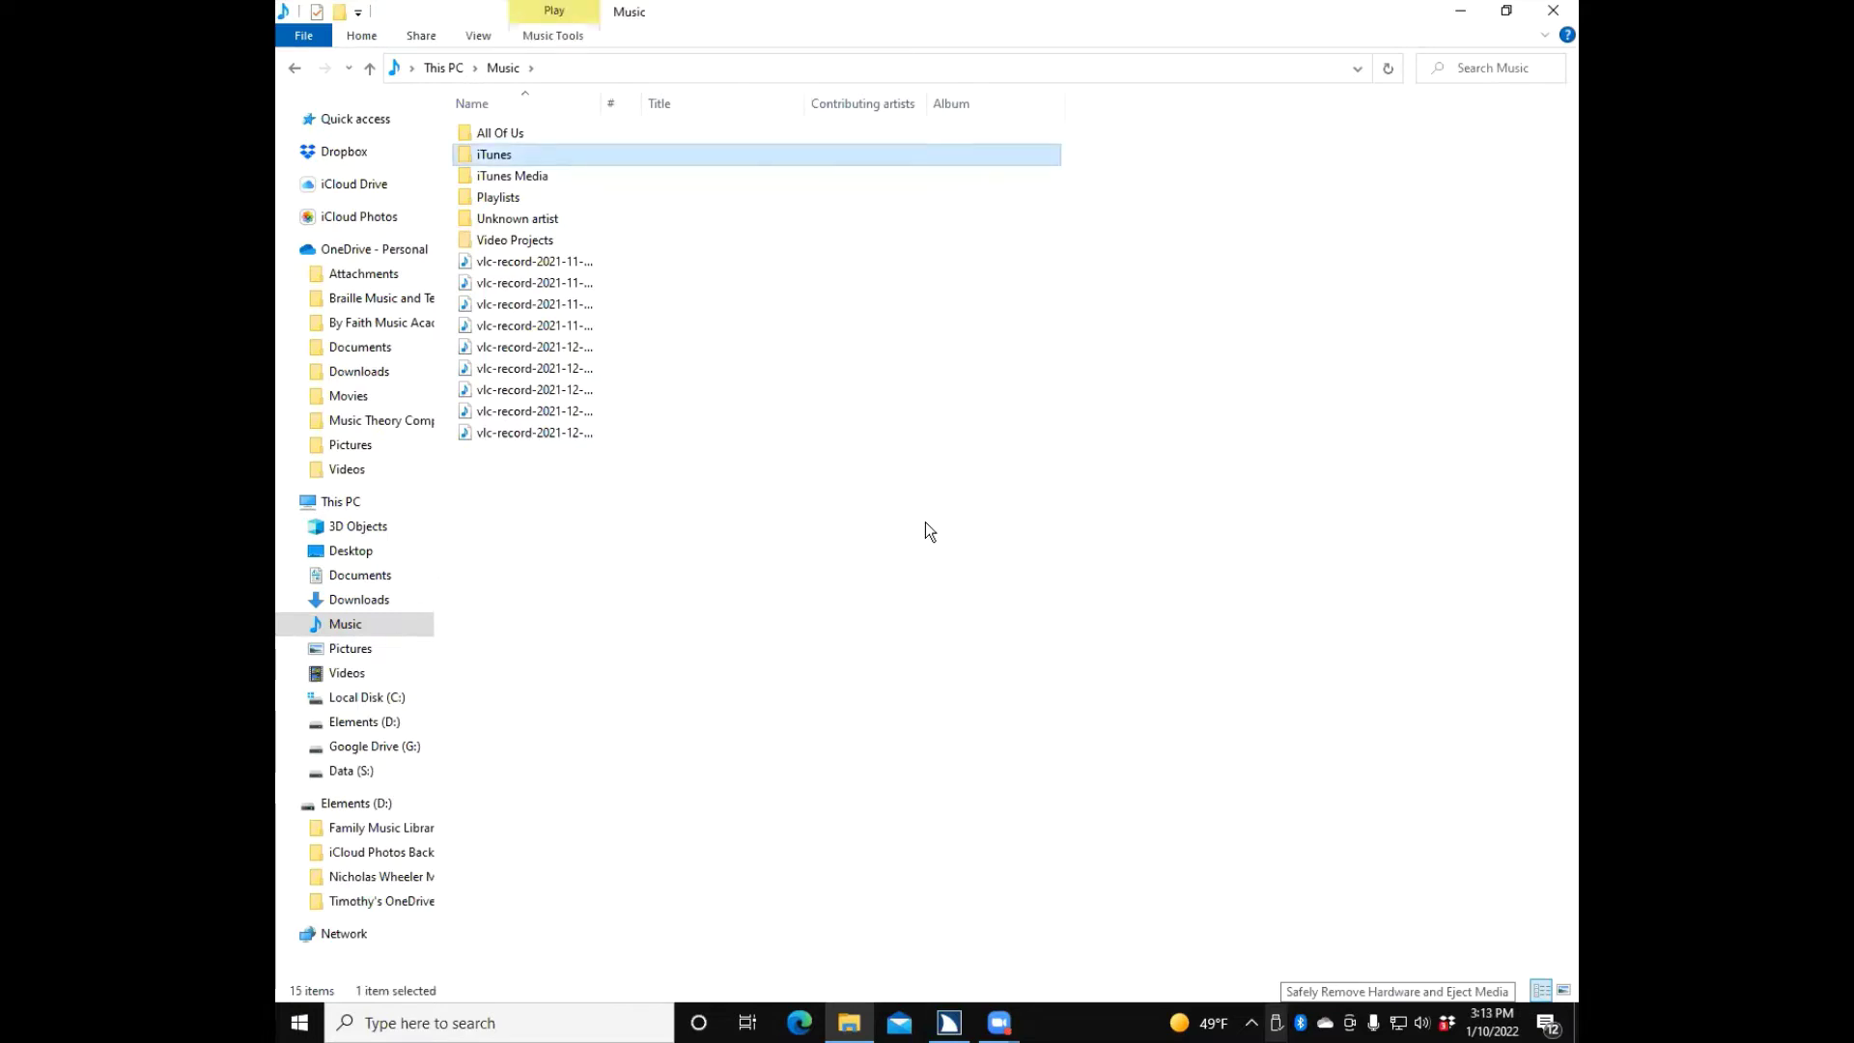
pyautogui.press('Return')
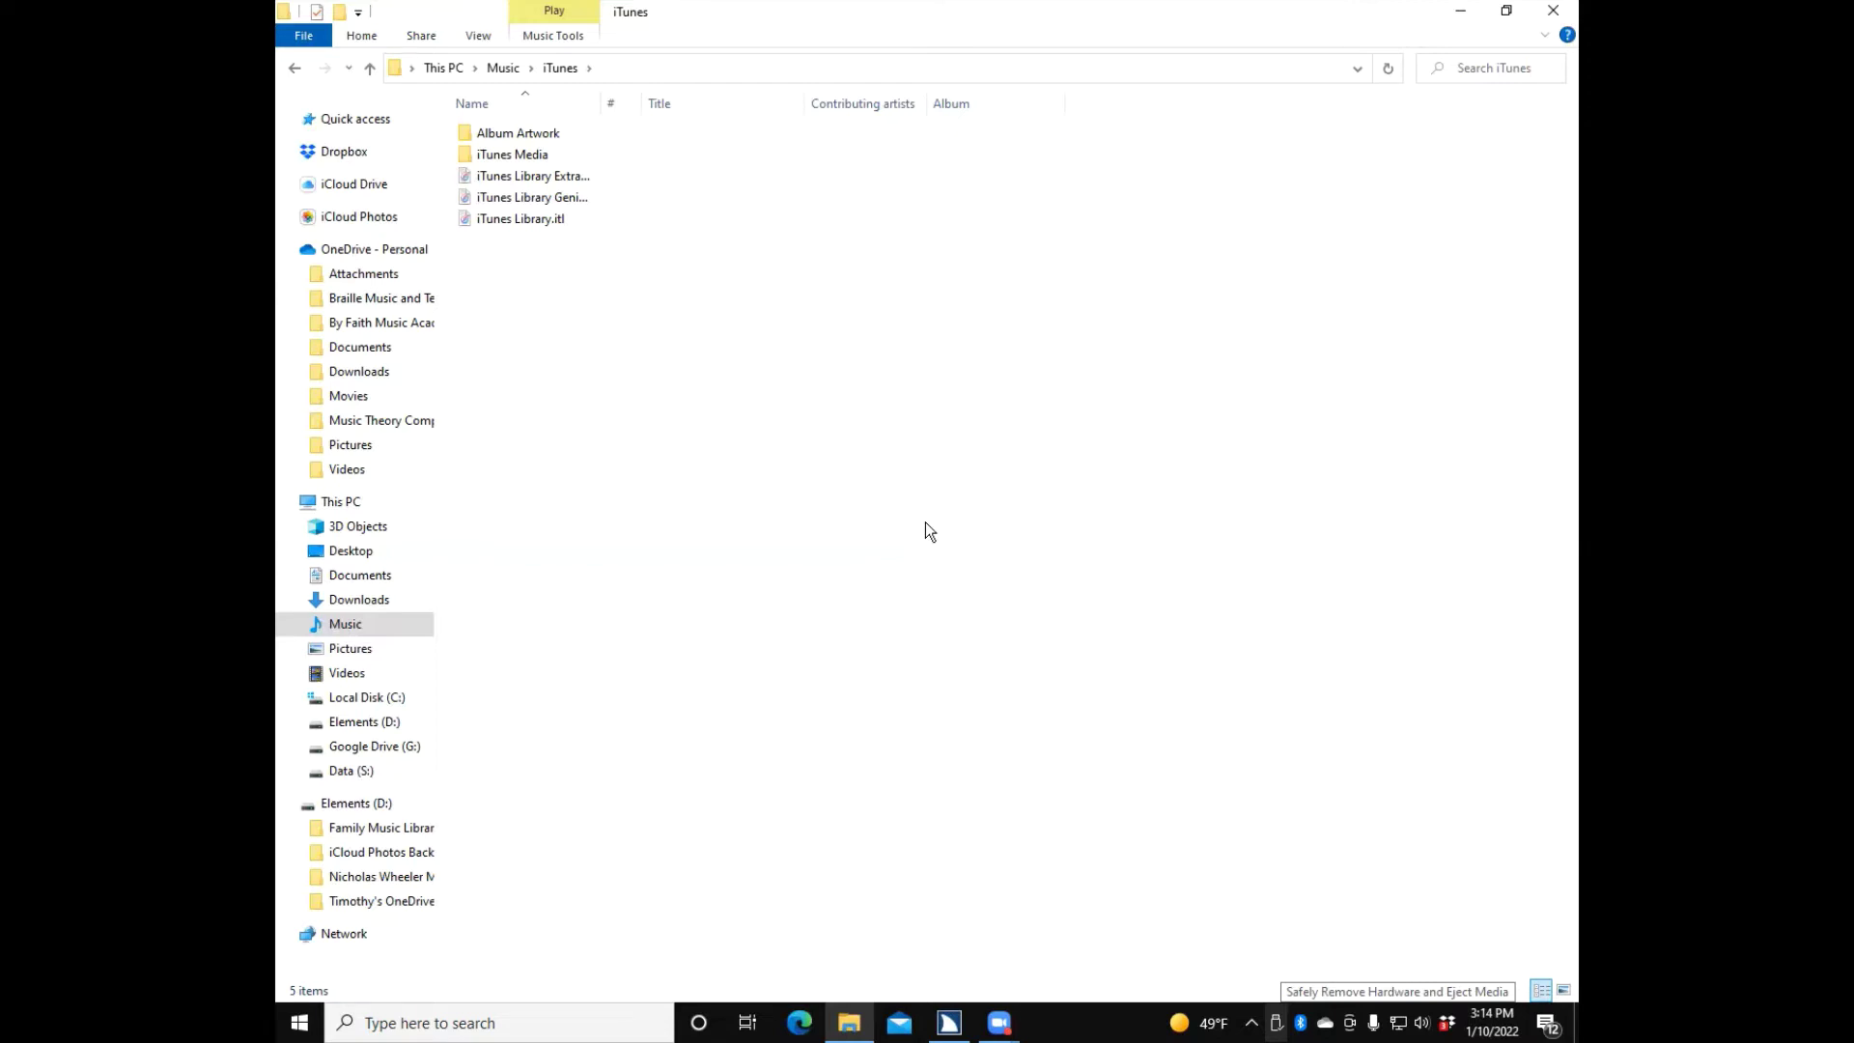
# Go through the iTunes Library files in the iTunes folder and open its iTunes Media subfolder
pyautogui.press('i')
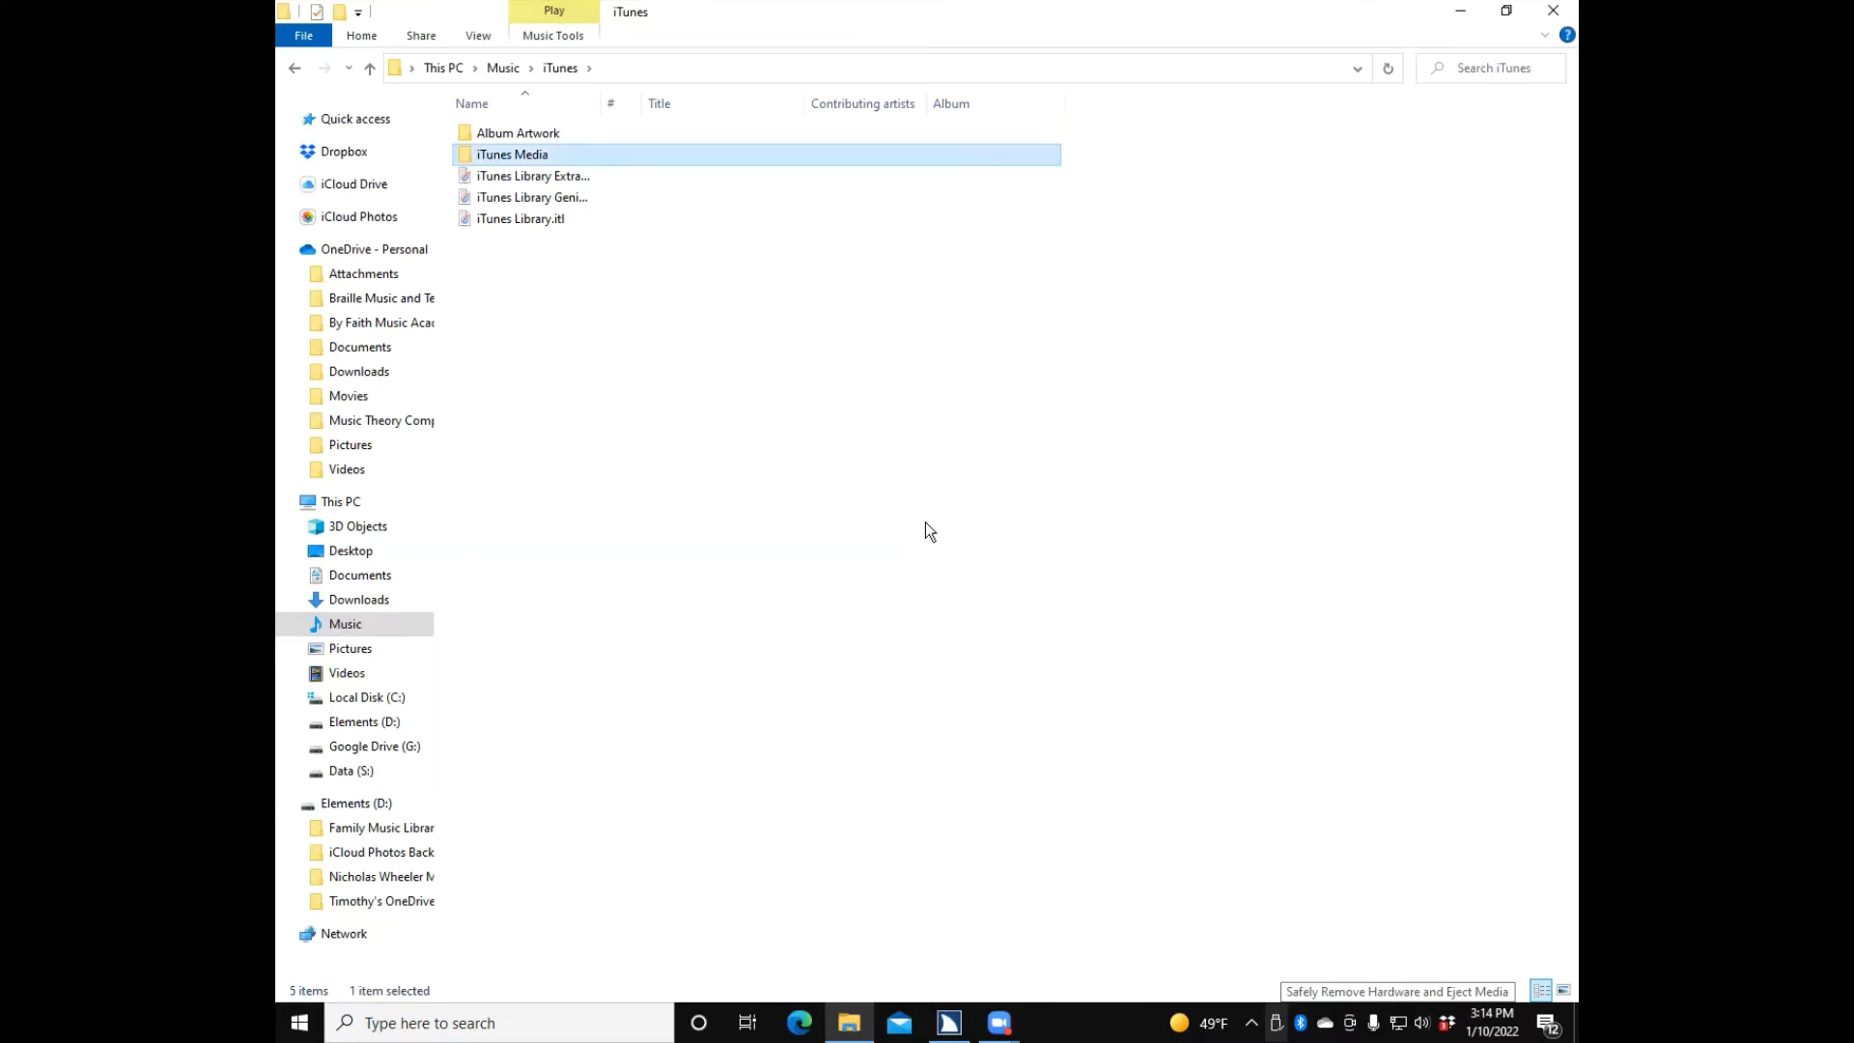
pyautogui.press('Down')
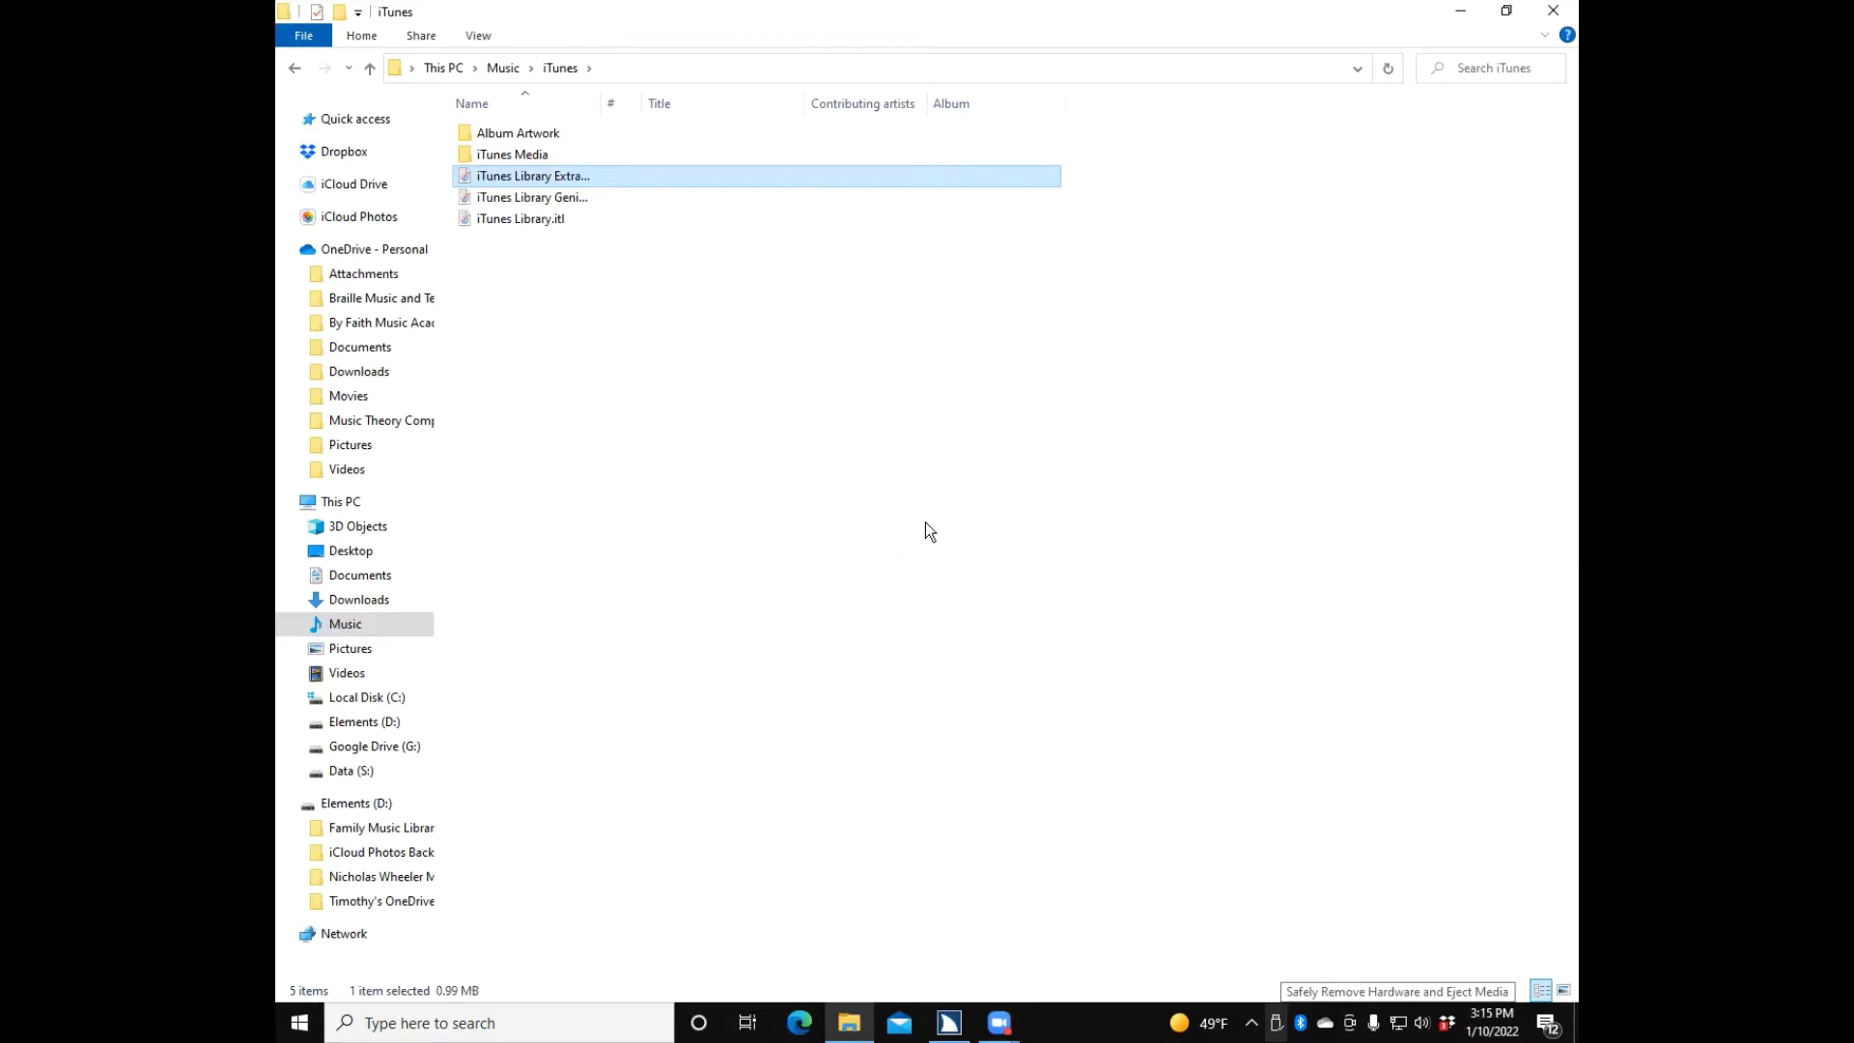
pyautogui.press('Down')
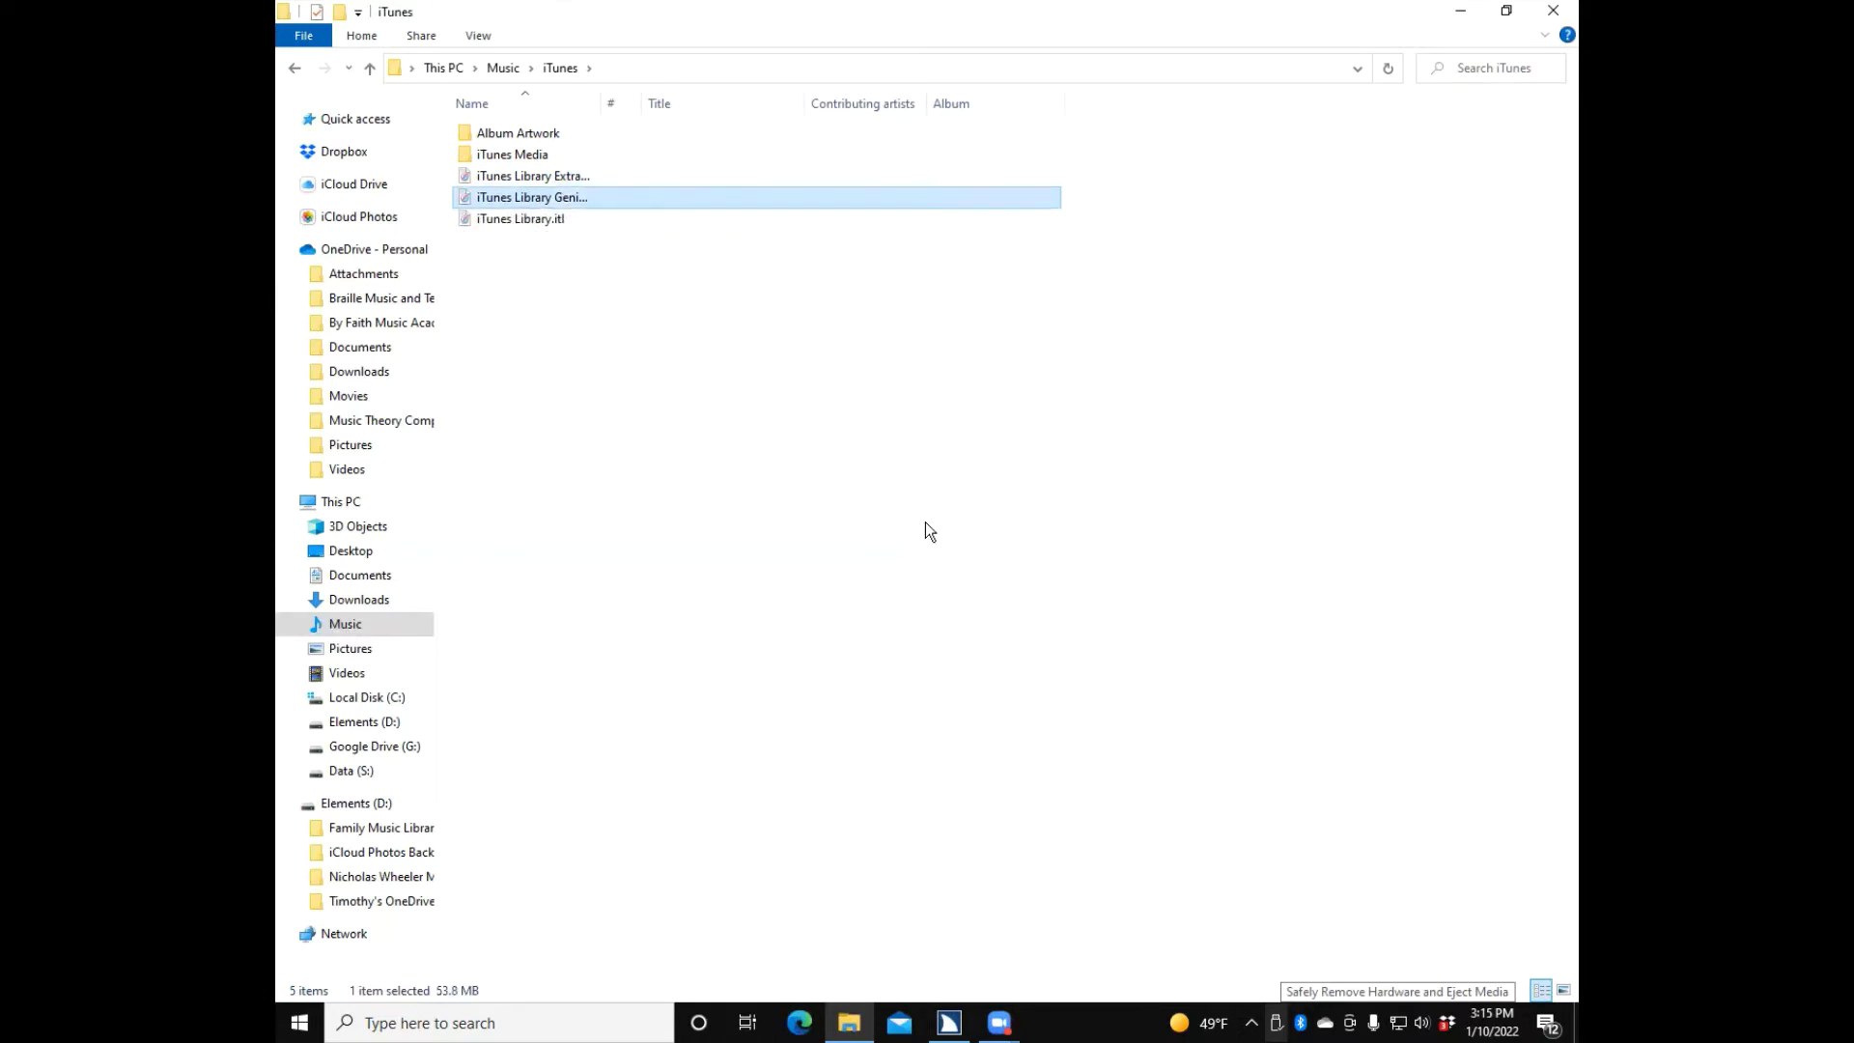
pyautogui.press('Down')
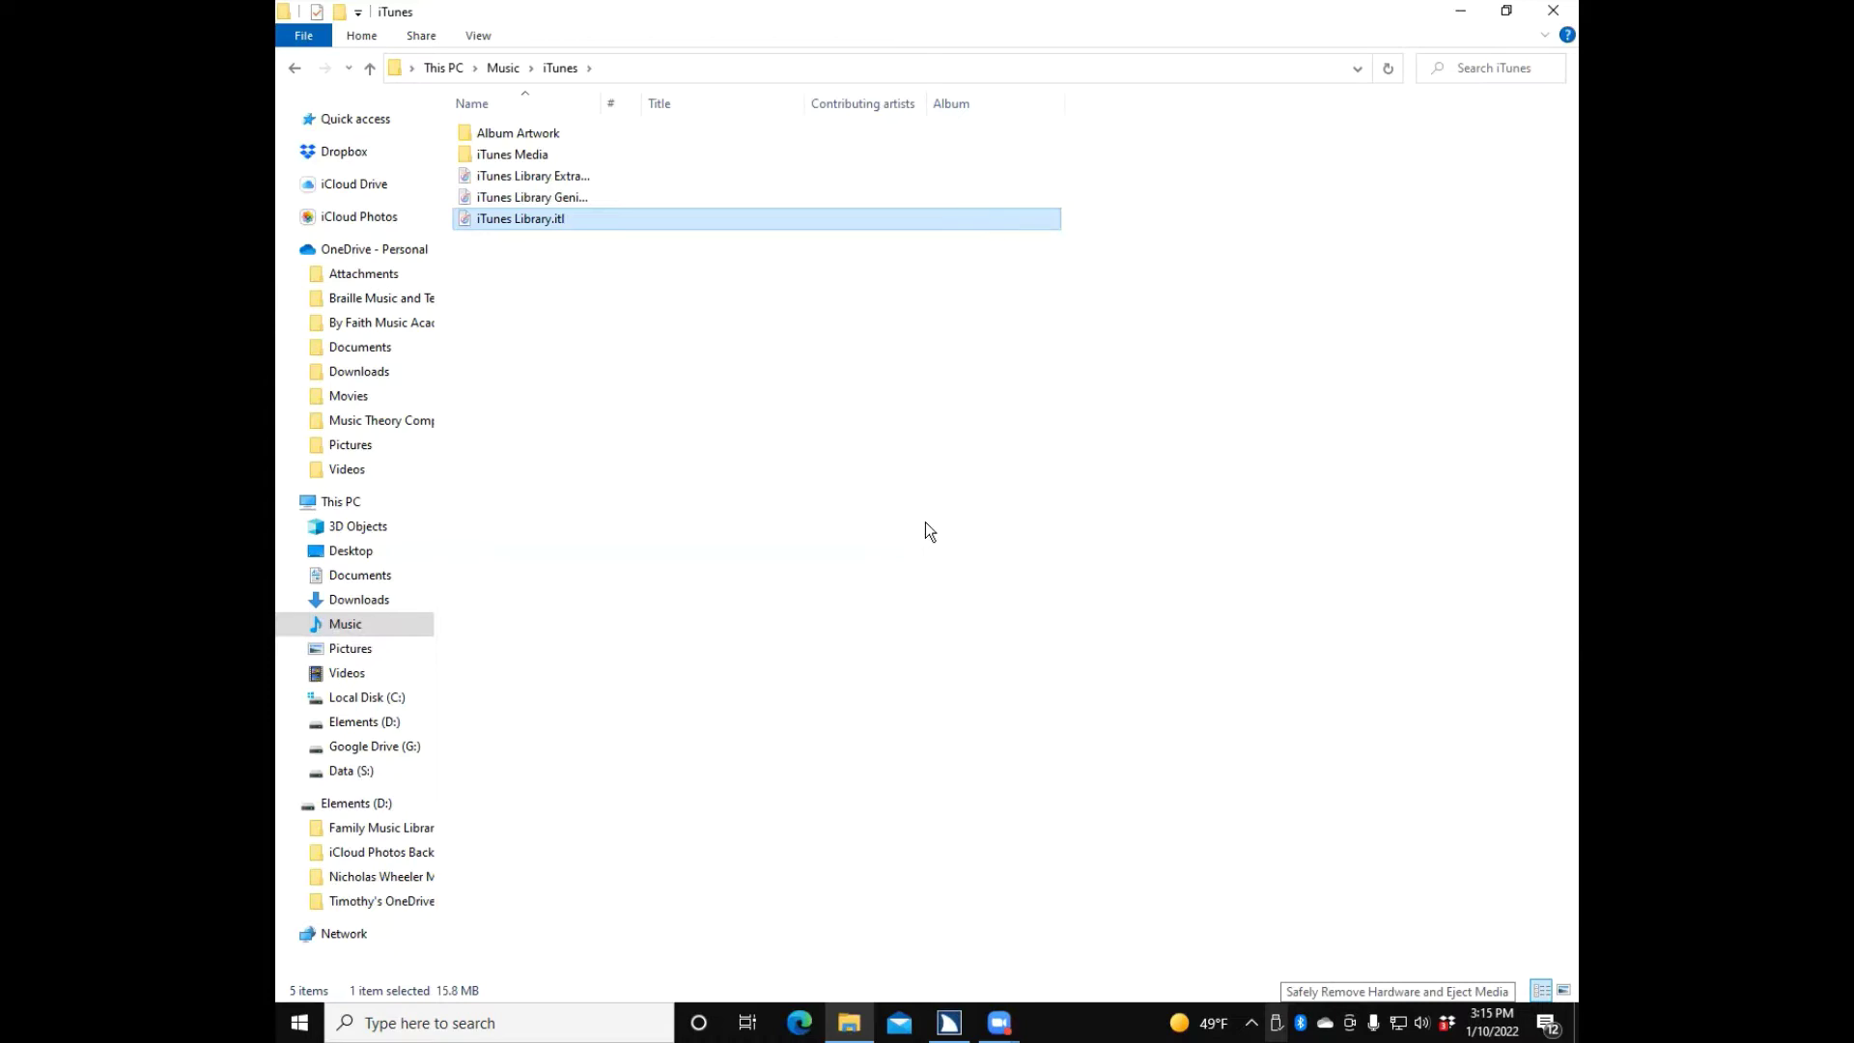
pyautogui.press('Up')
pyautogui.press('Up')
pyautogui.press('Up')
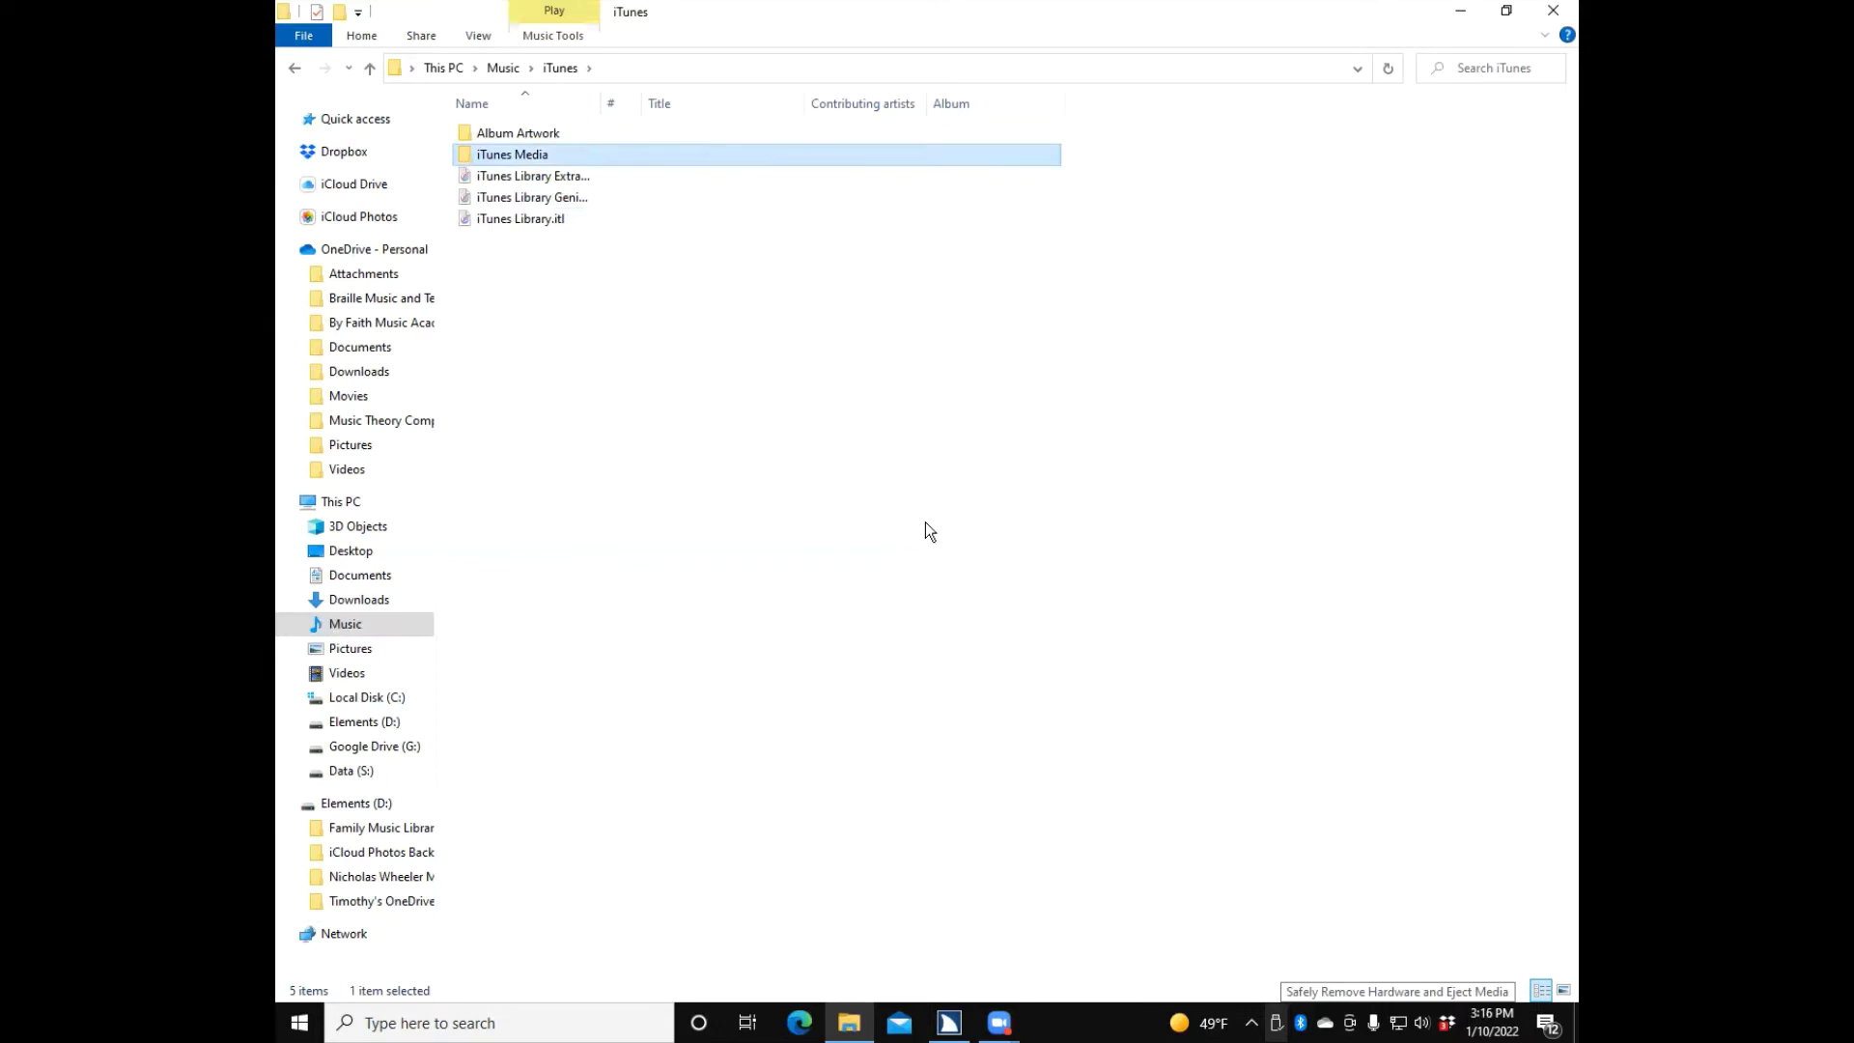
pyautogui.press('Return')
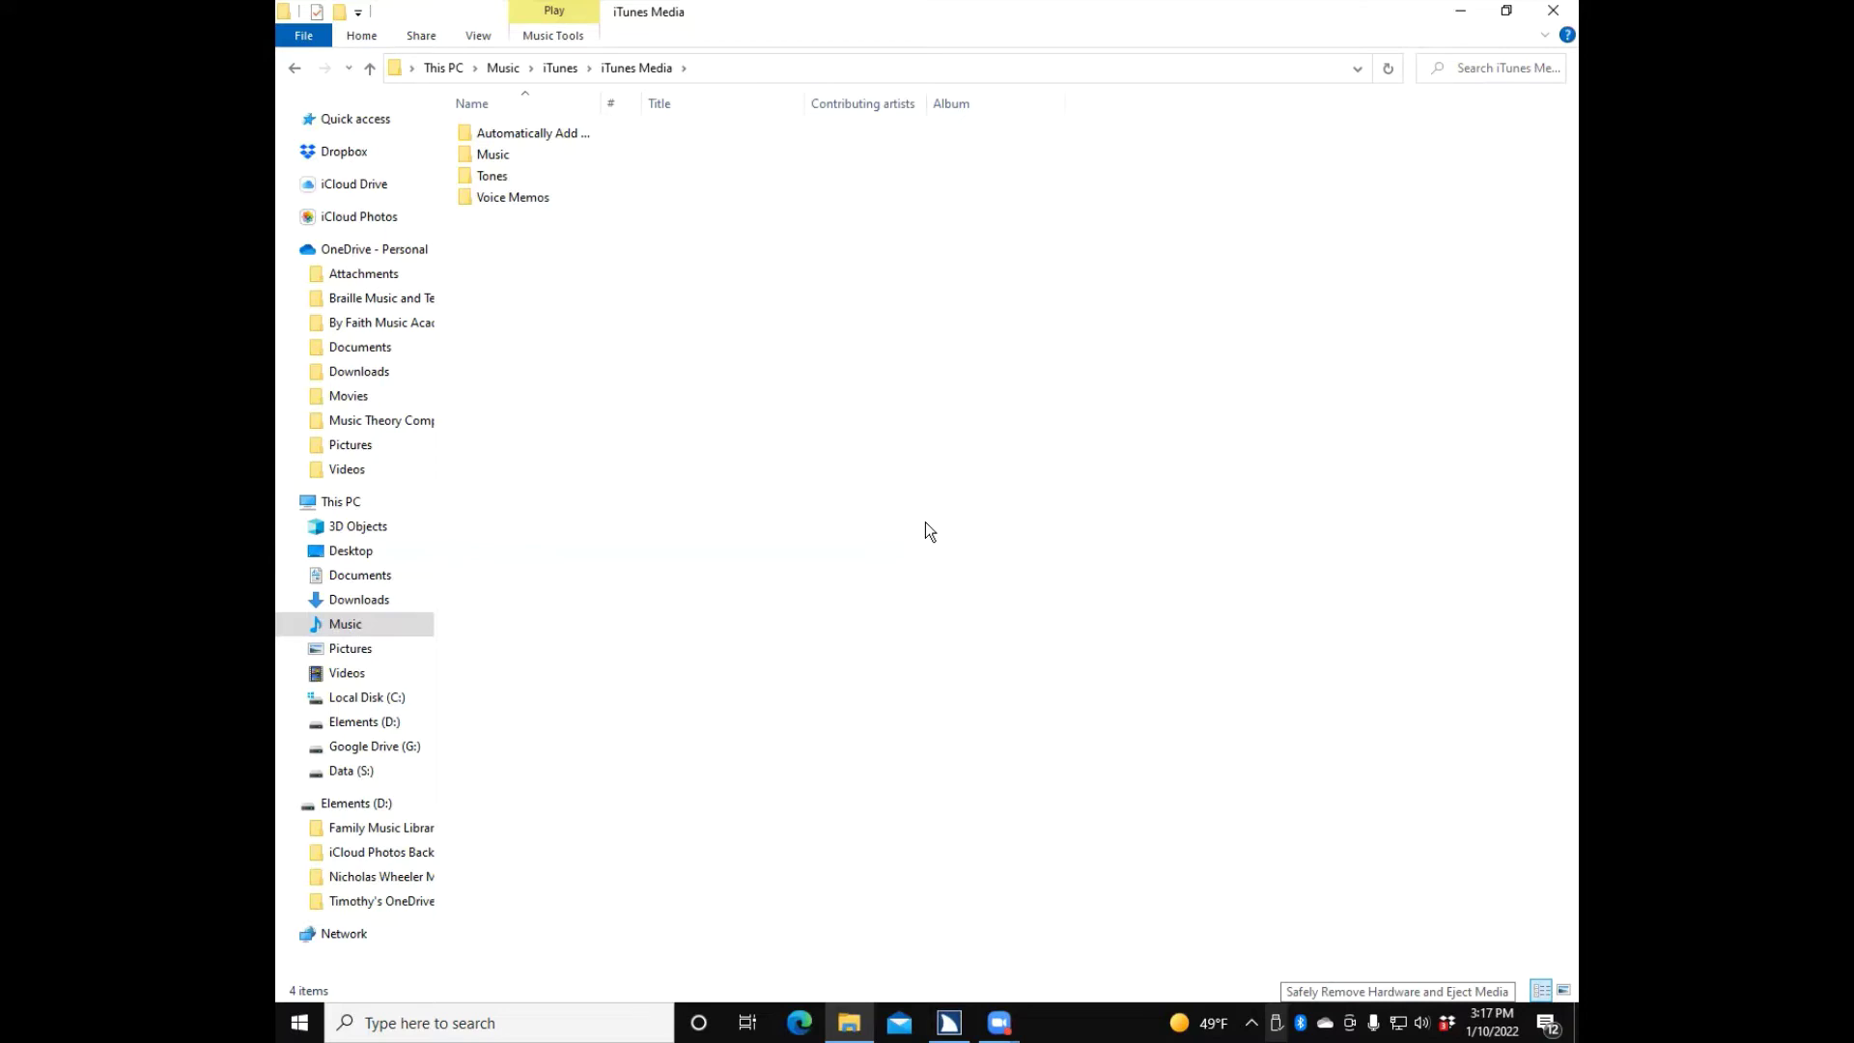
# Examine the subfolders of iTunes Media, viewing the ringtone files in Tones and returning to reach Voice Memos
pyautogui.press('Down')
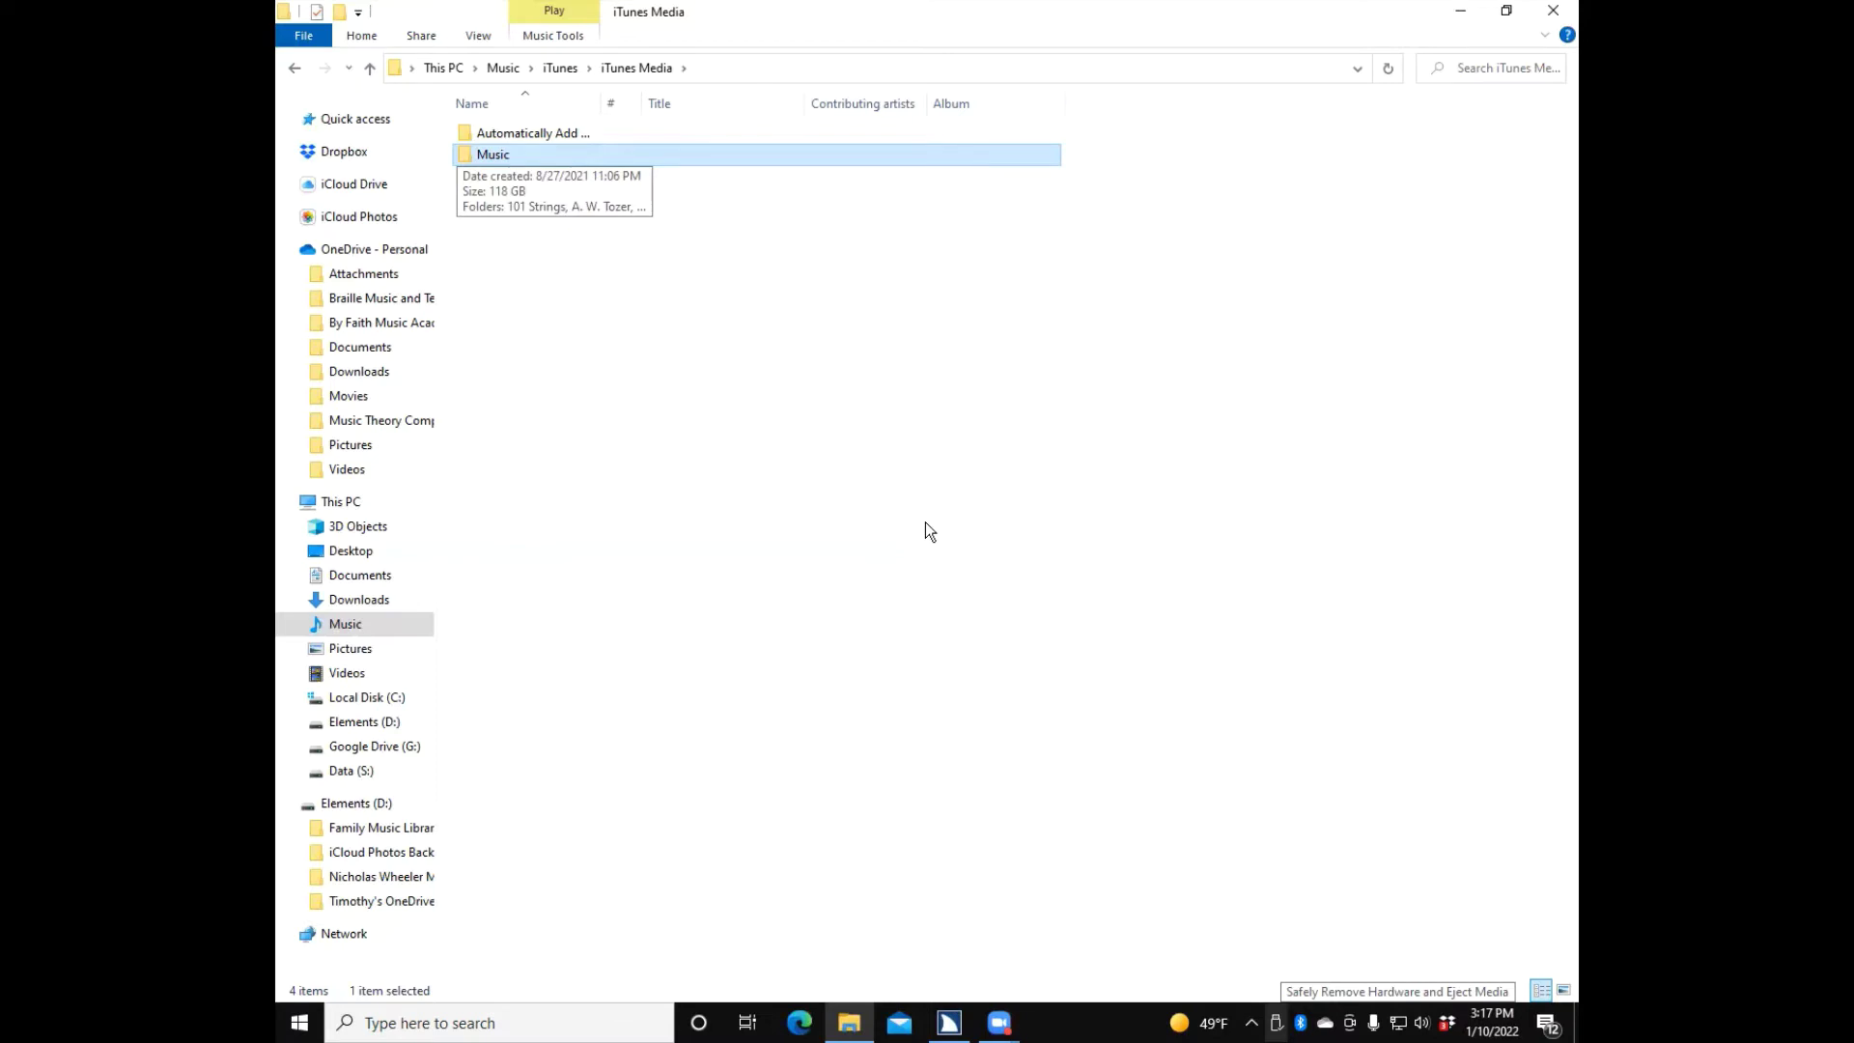
pyautogui.press('Down')
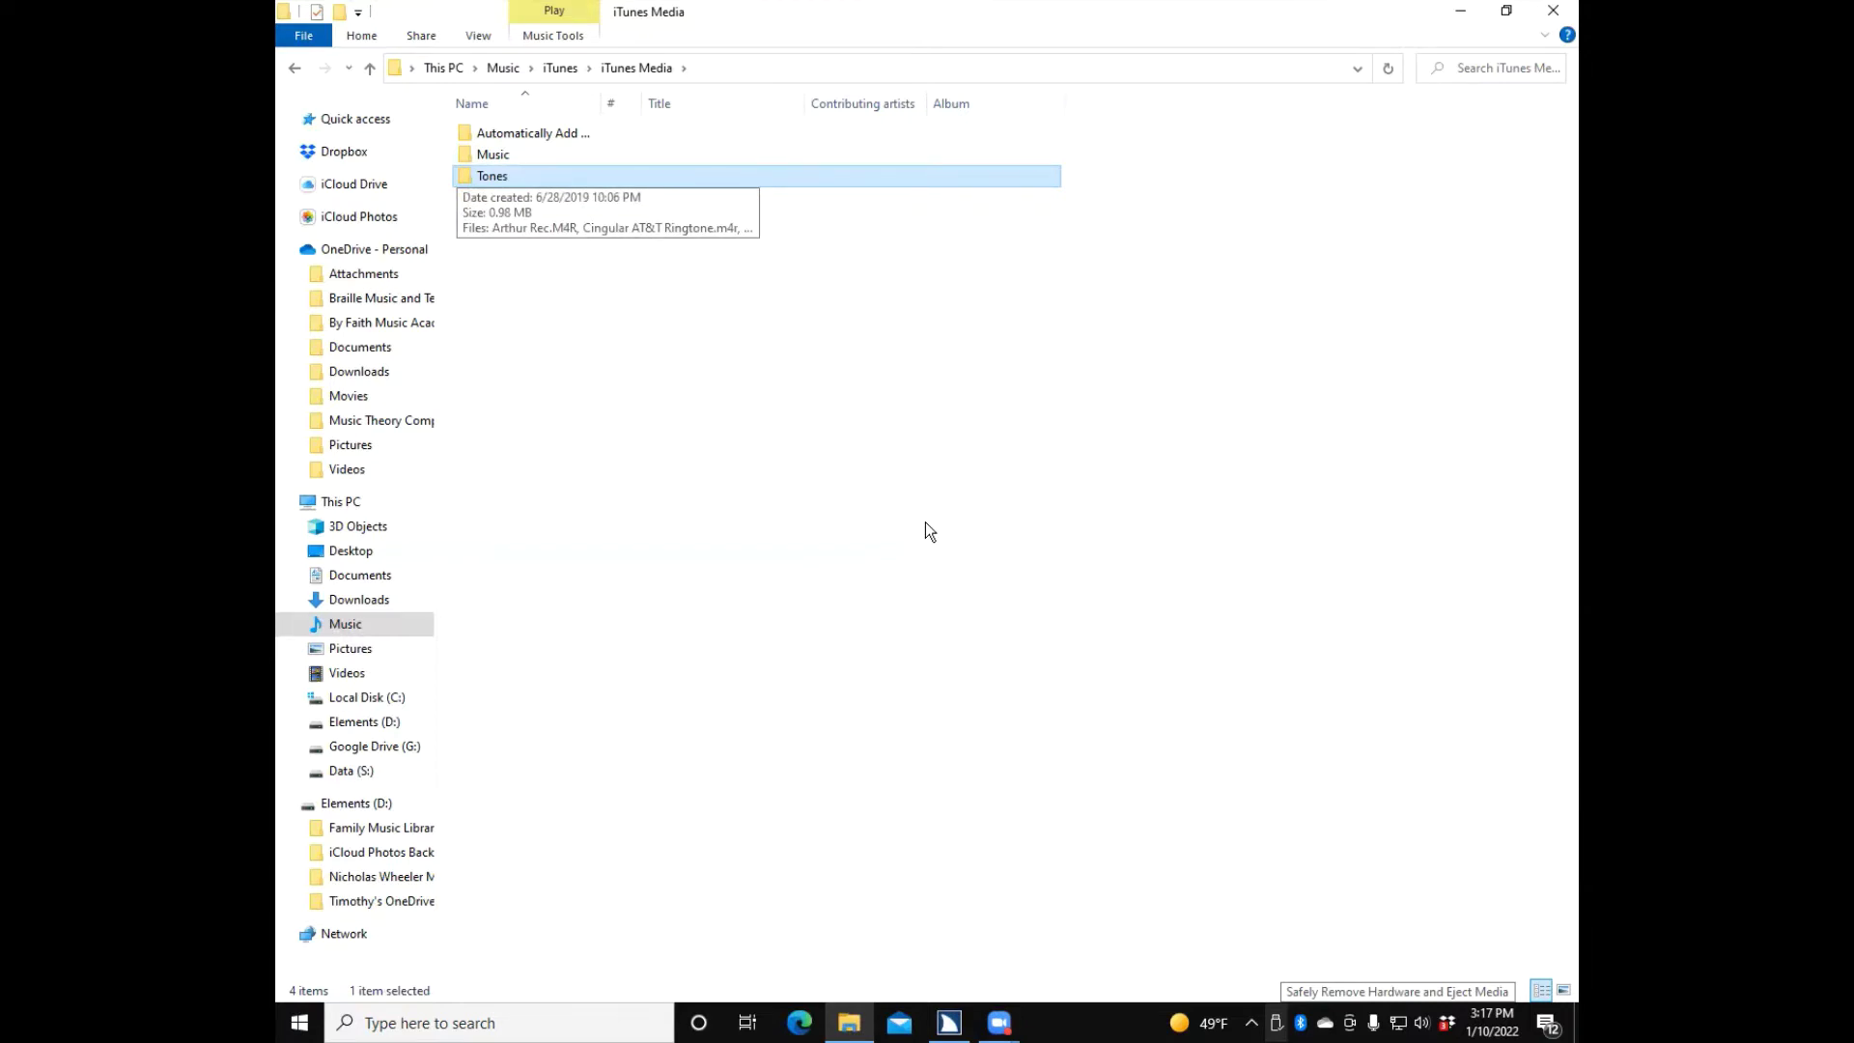
pyautogui.press('Return')
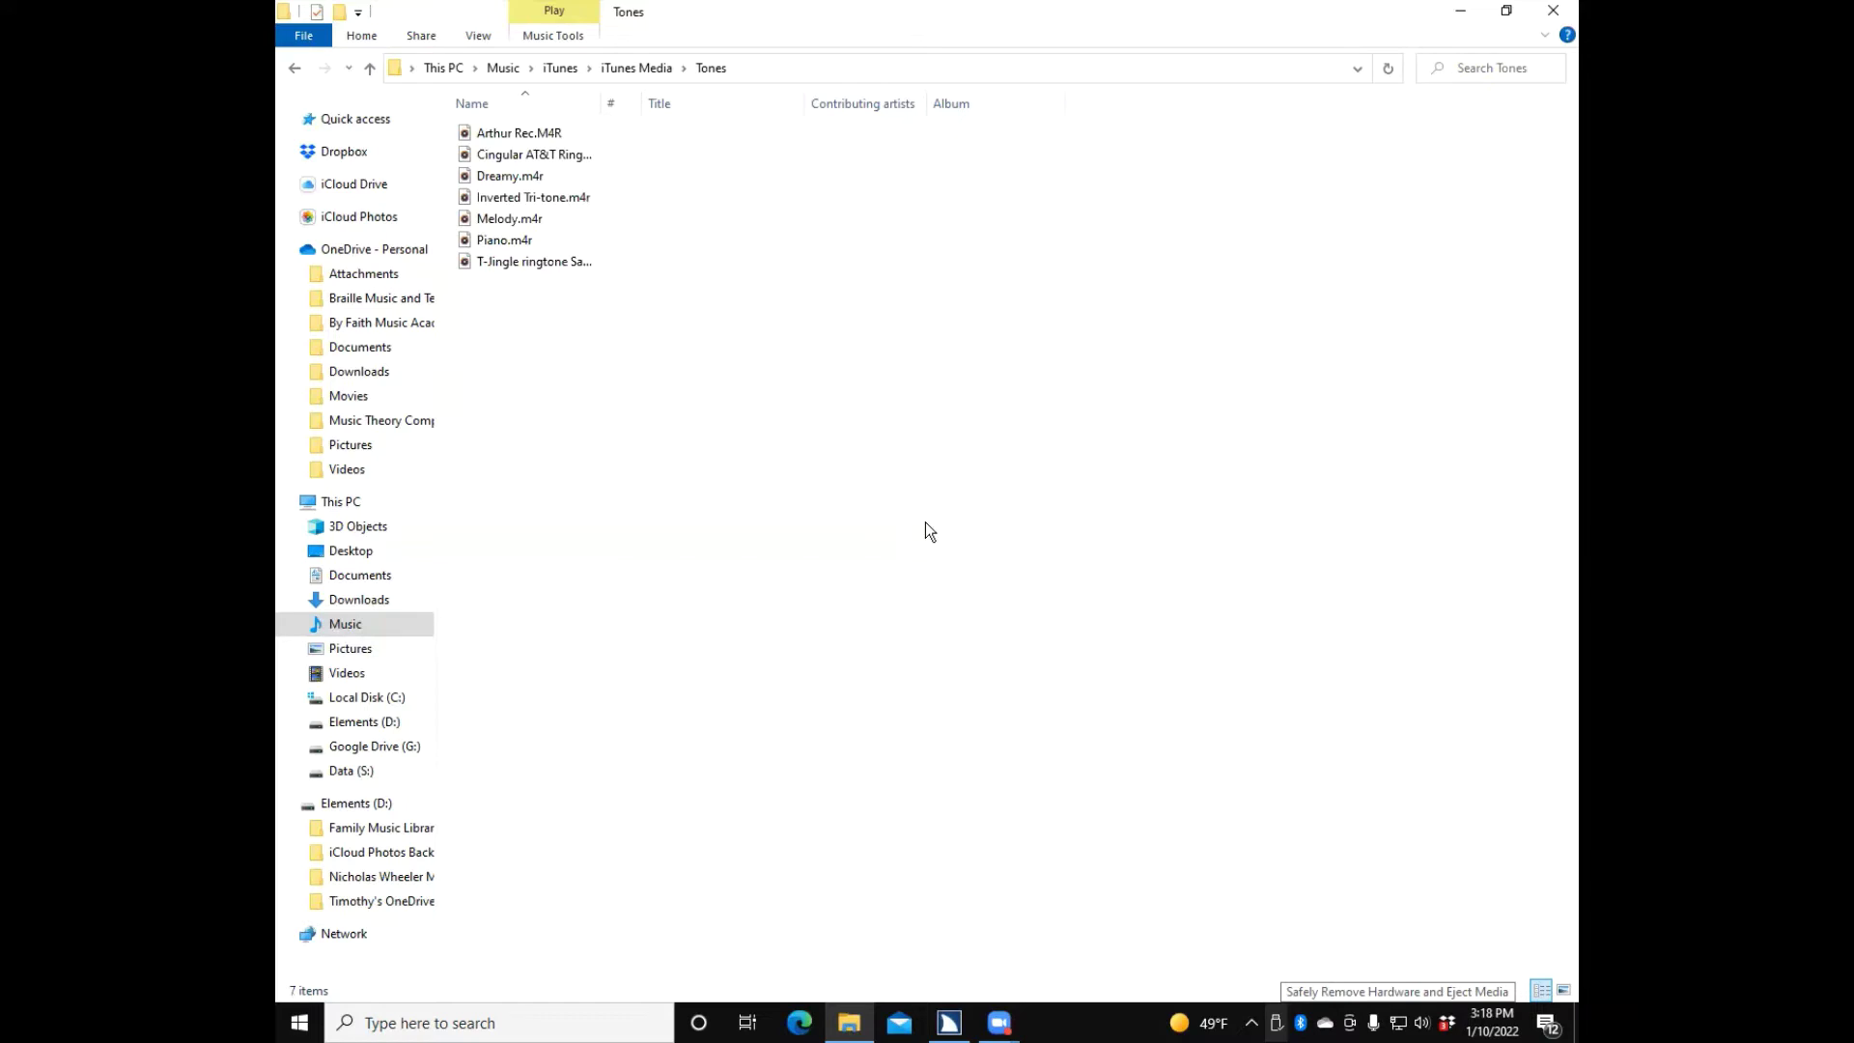
pyautogui.hotkey('alt', 'Left')
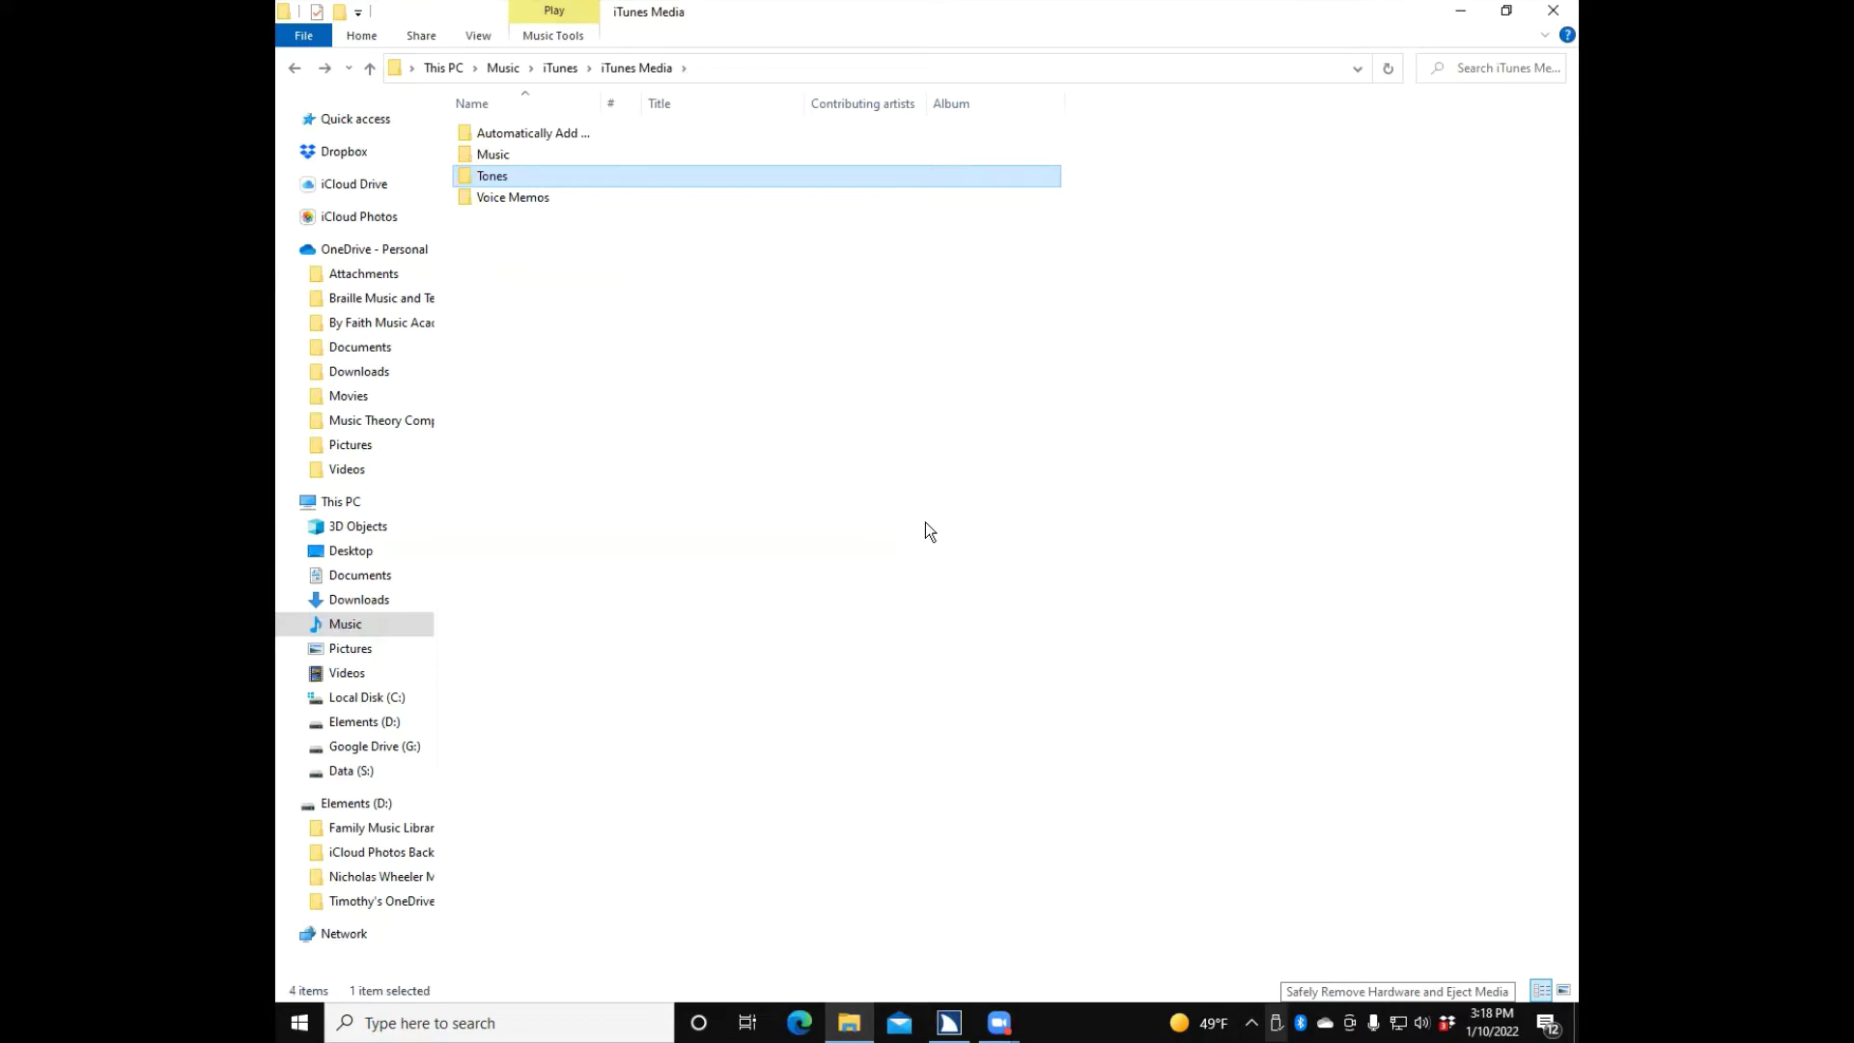
pyautogui.press('Down')
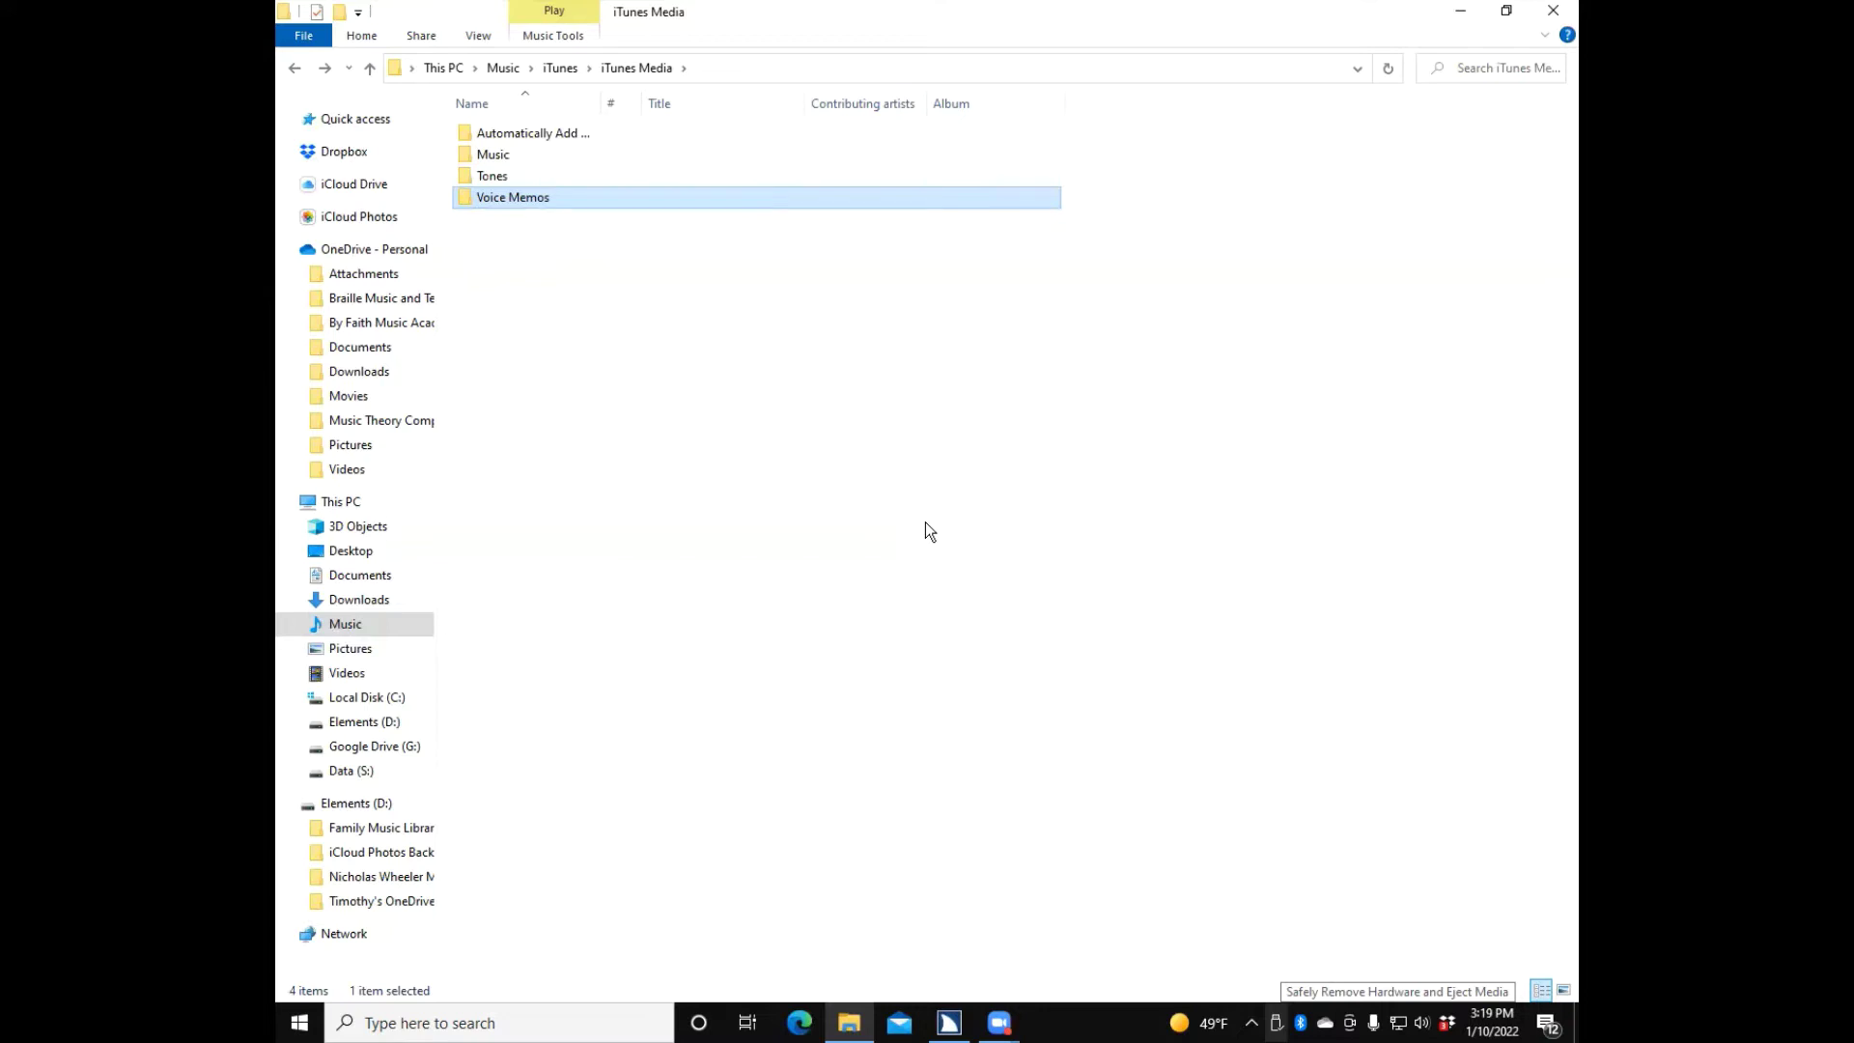
# Open the Music folder inside iTunes Media and browse the artist folders that begin with A
pyautogui.press('Up')
pyautogui.press('Up')
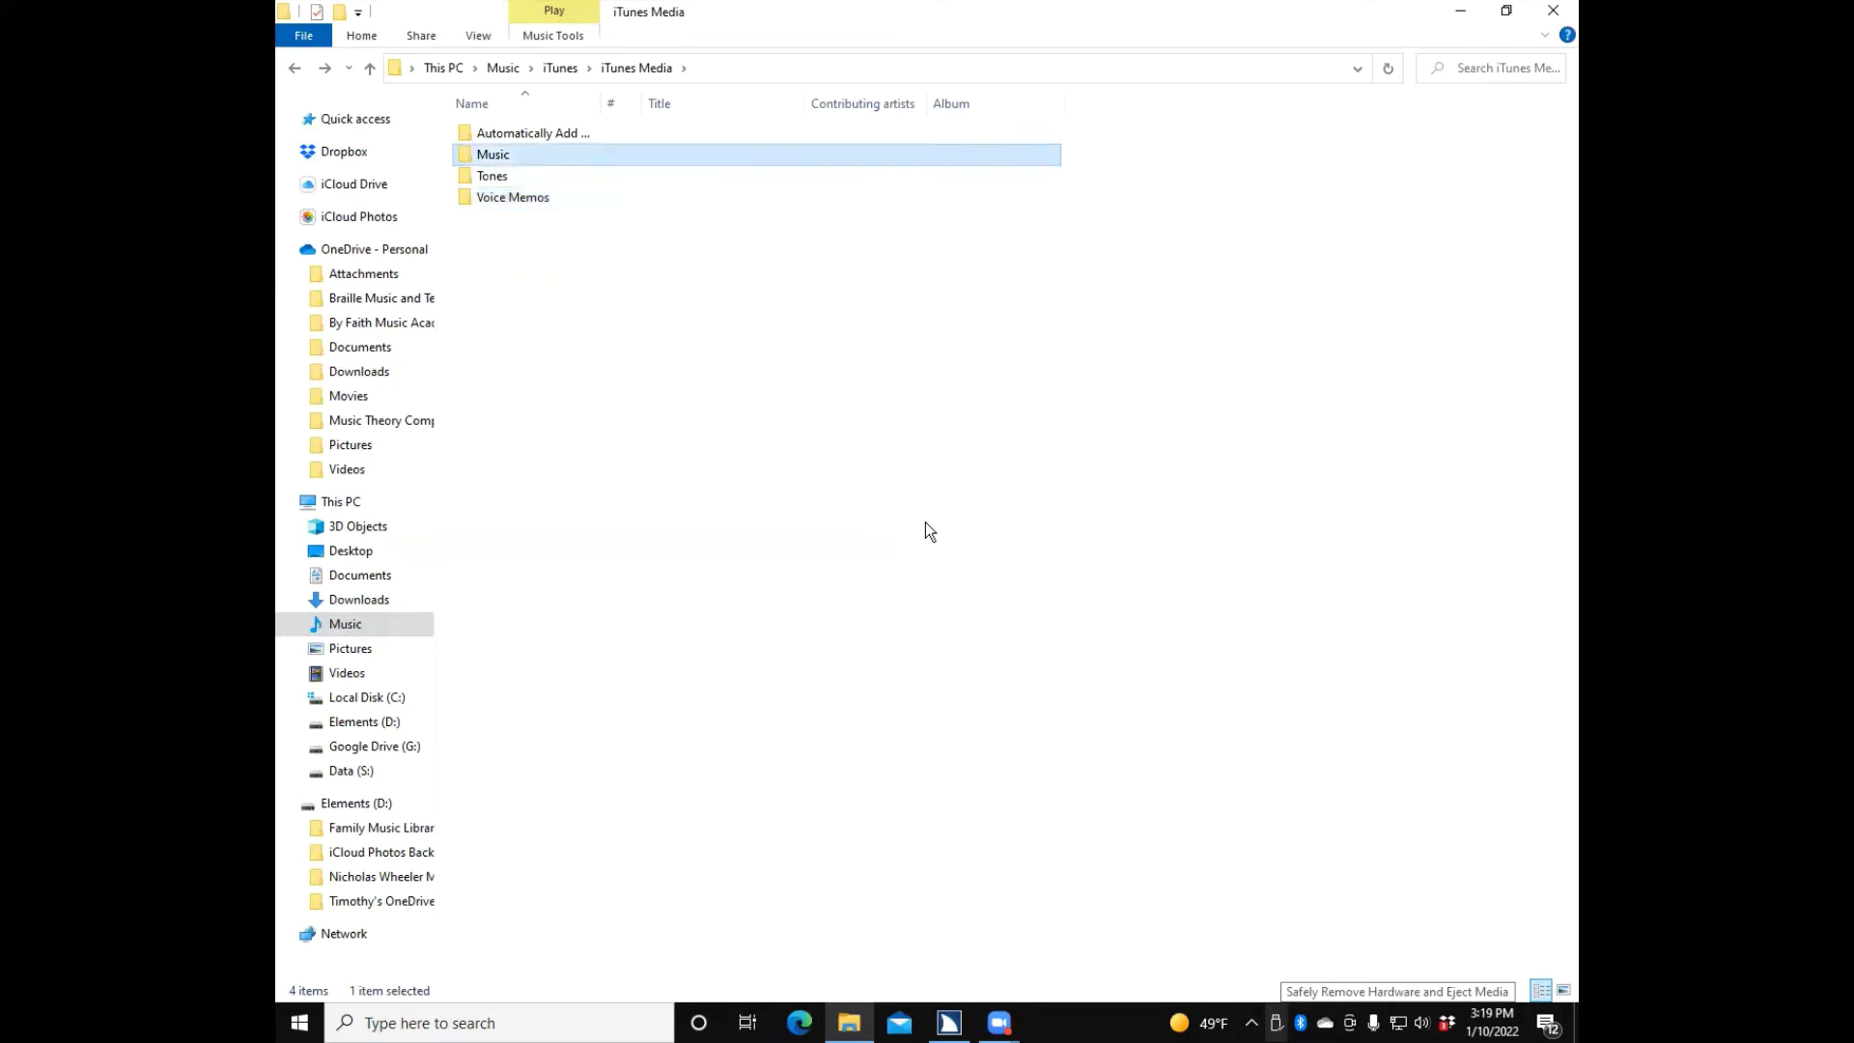
pyautogui.press('Return')
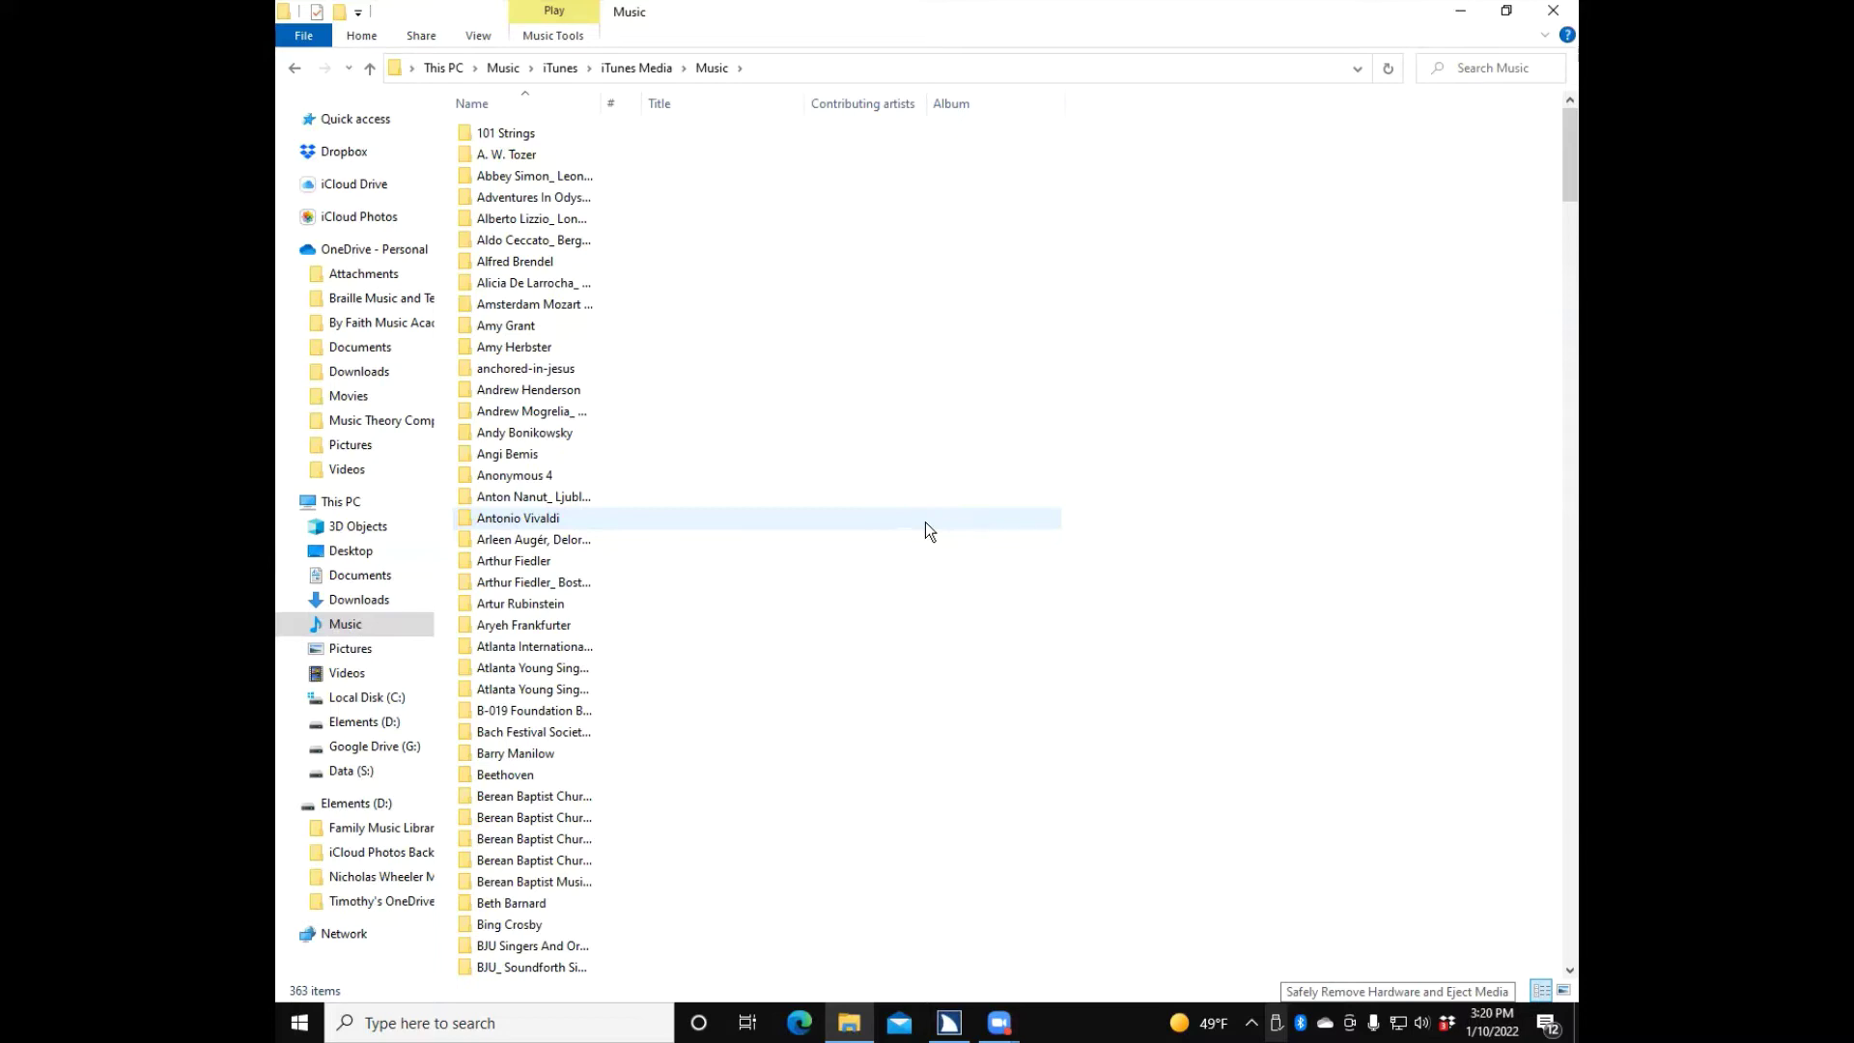
pyautogui.press('a')
pyautogui.press('Down')
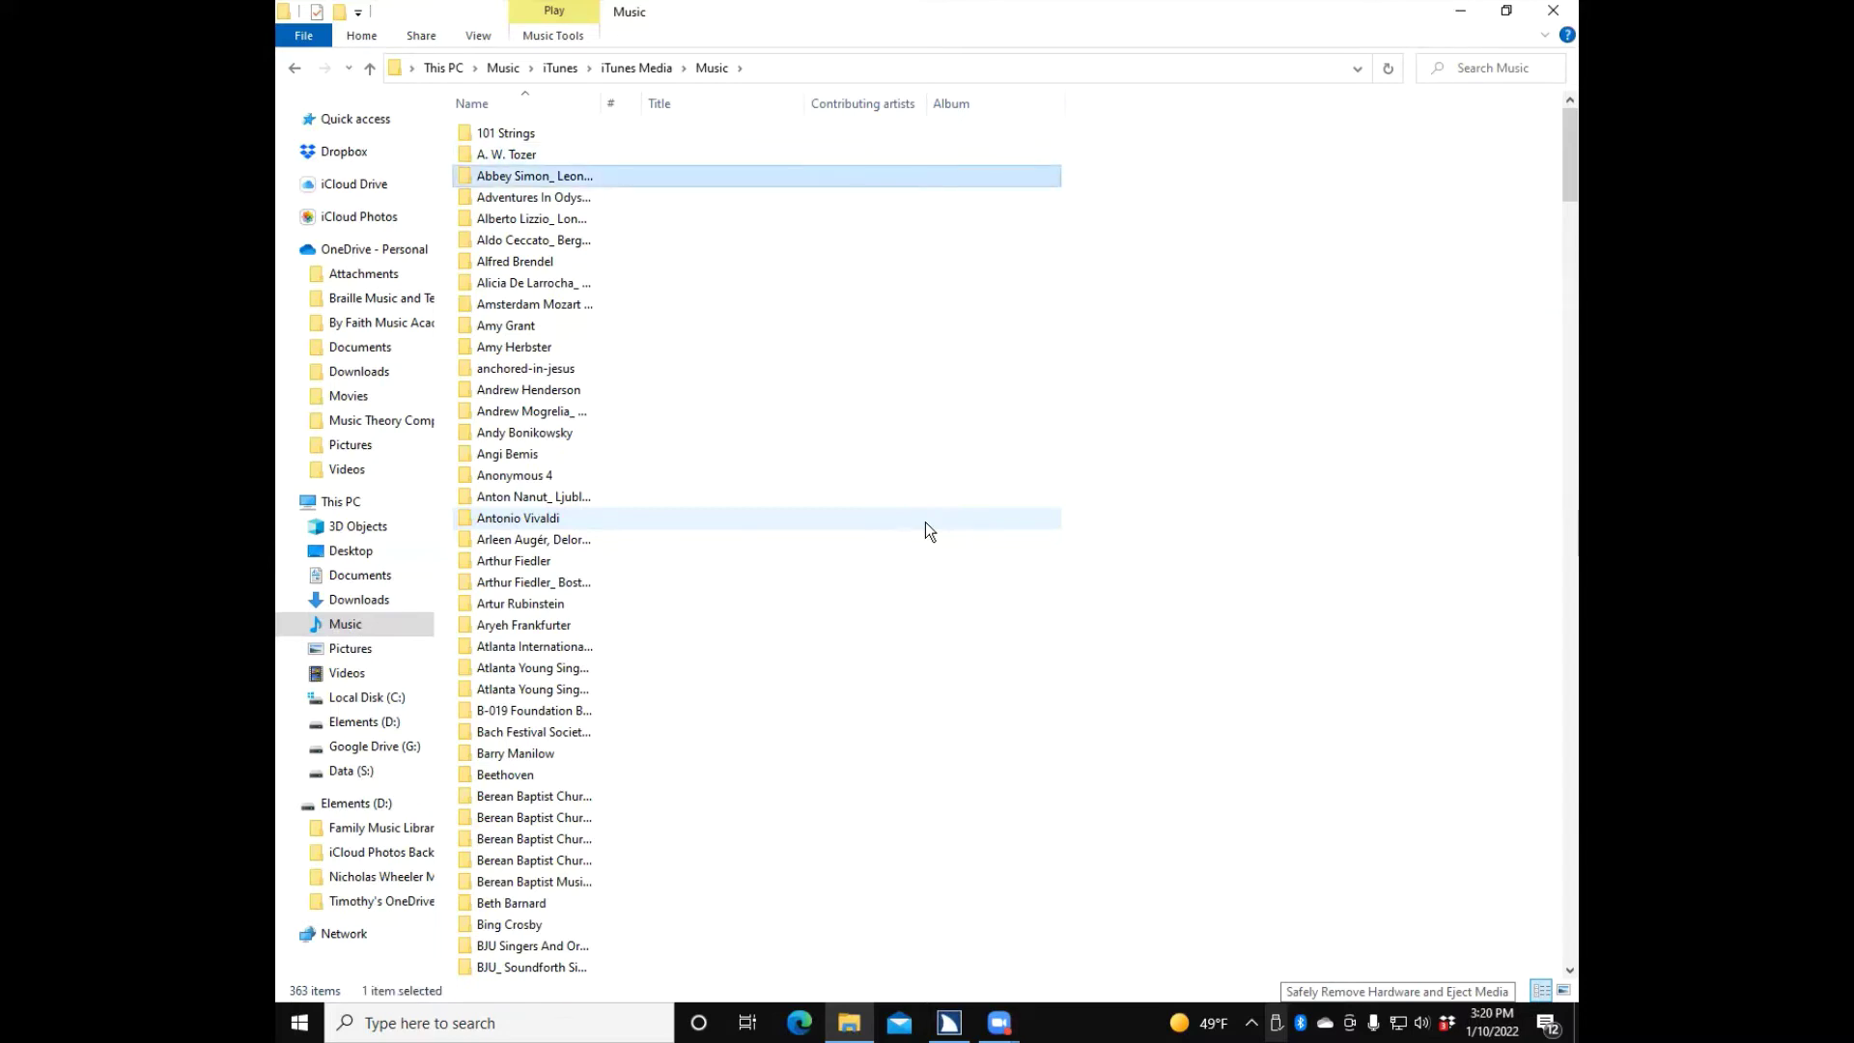
pyautogui.press('Down')
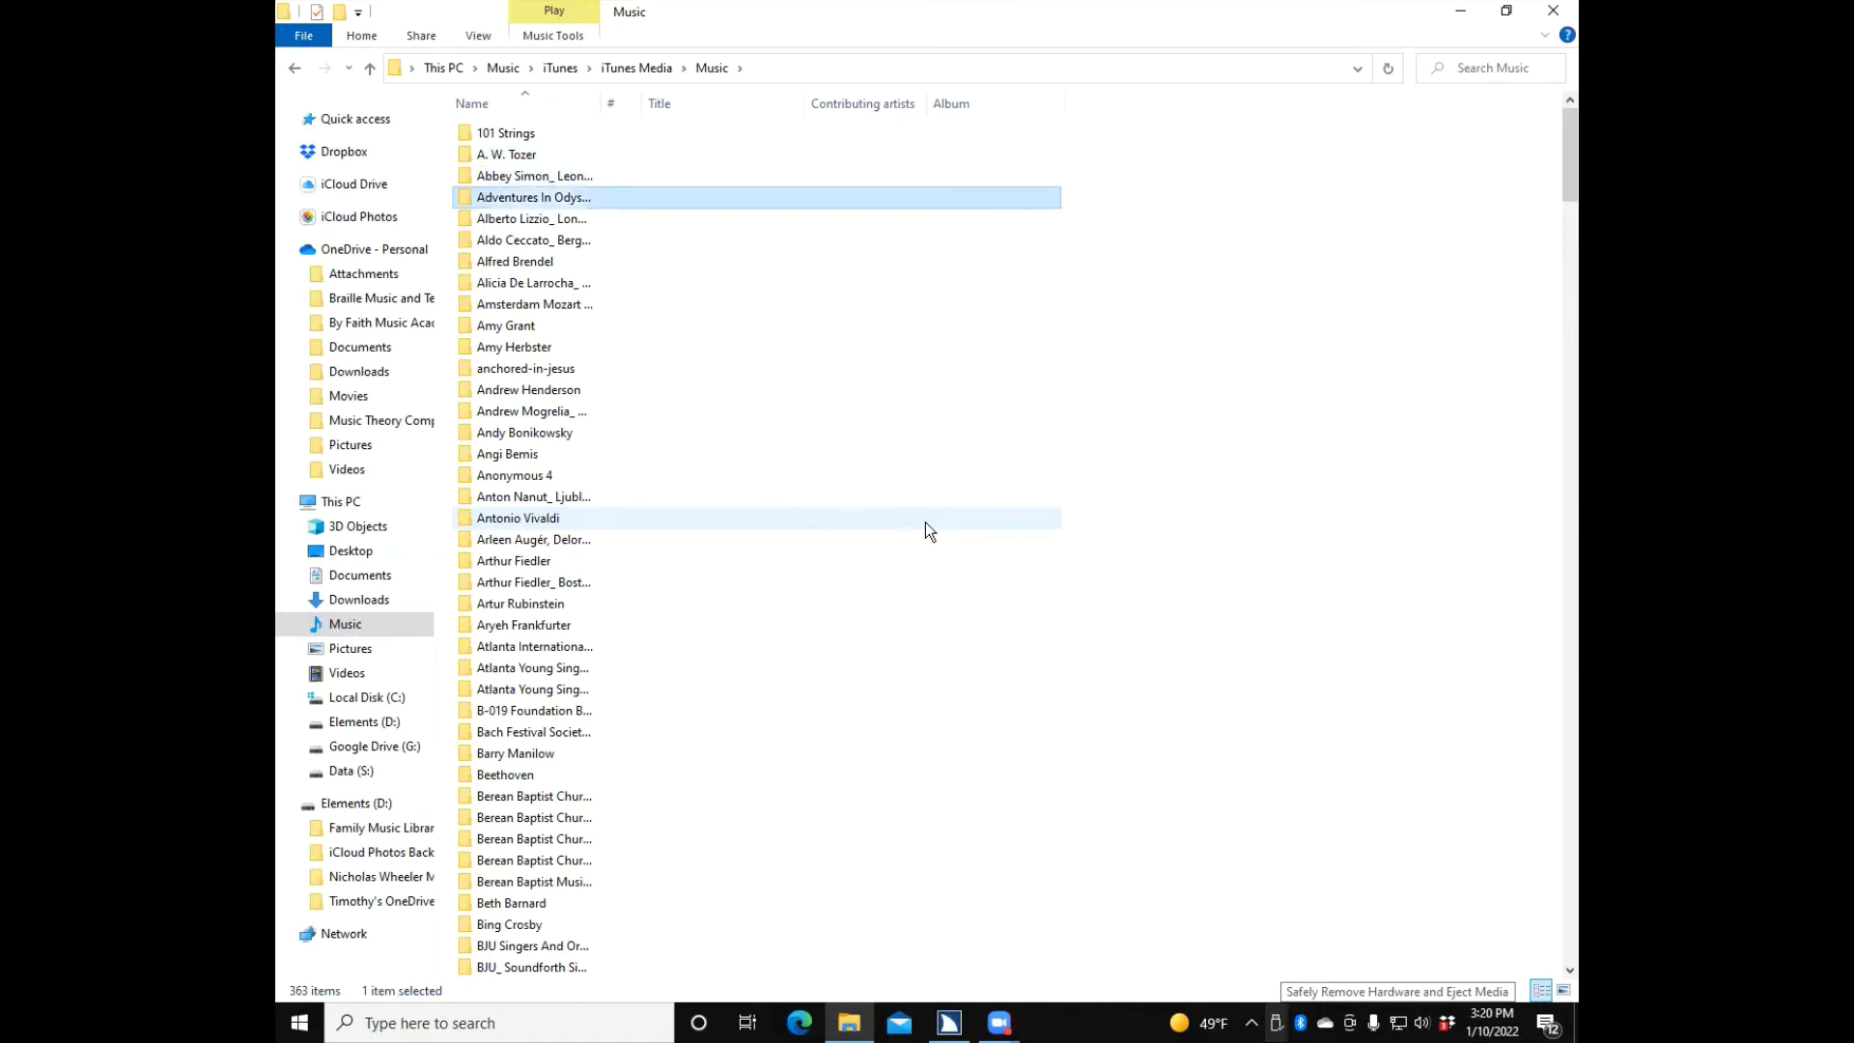
pyautogui.press('Down')
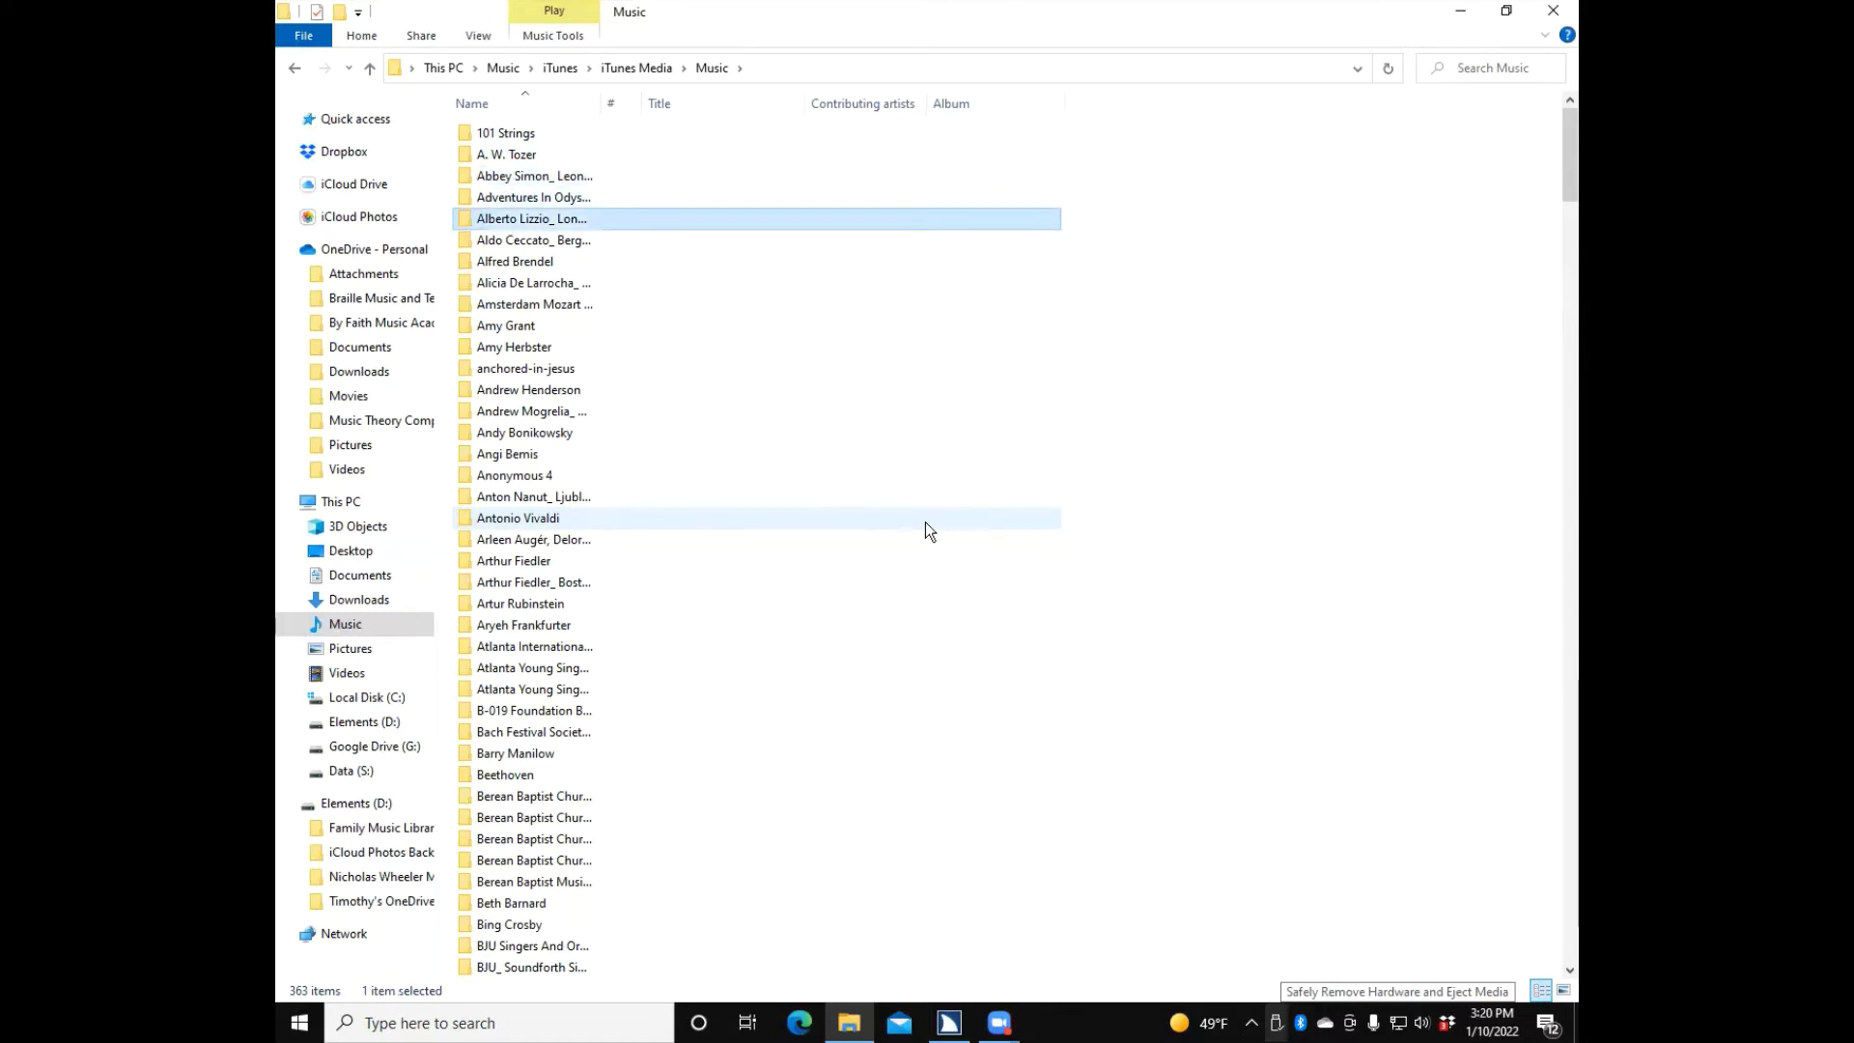
pyautogui.press('Down')
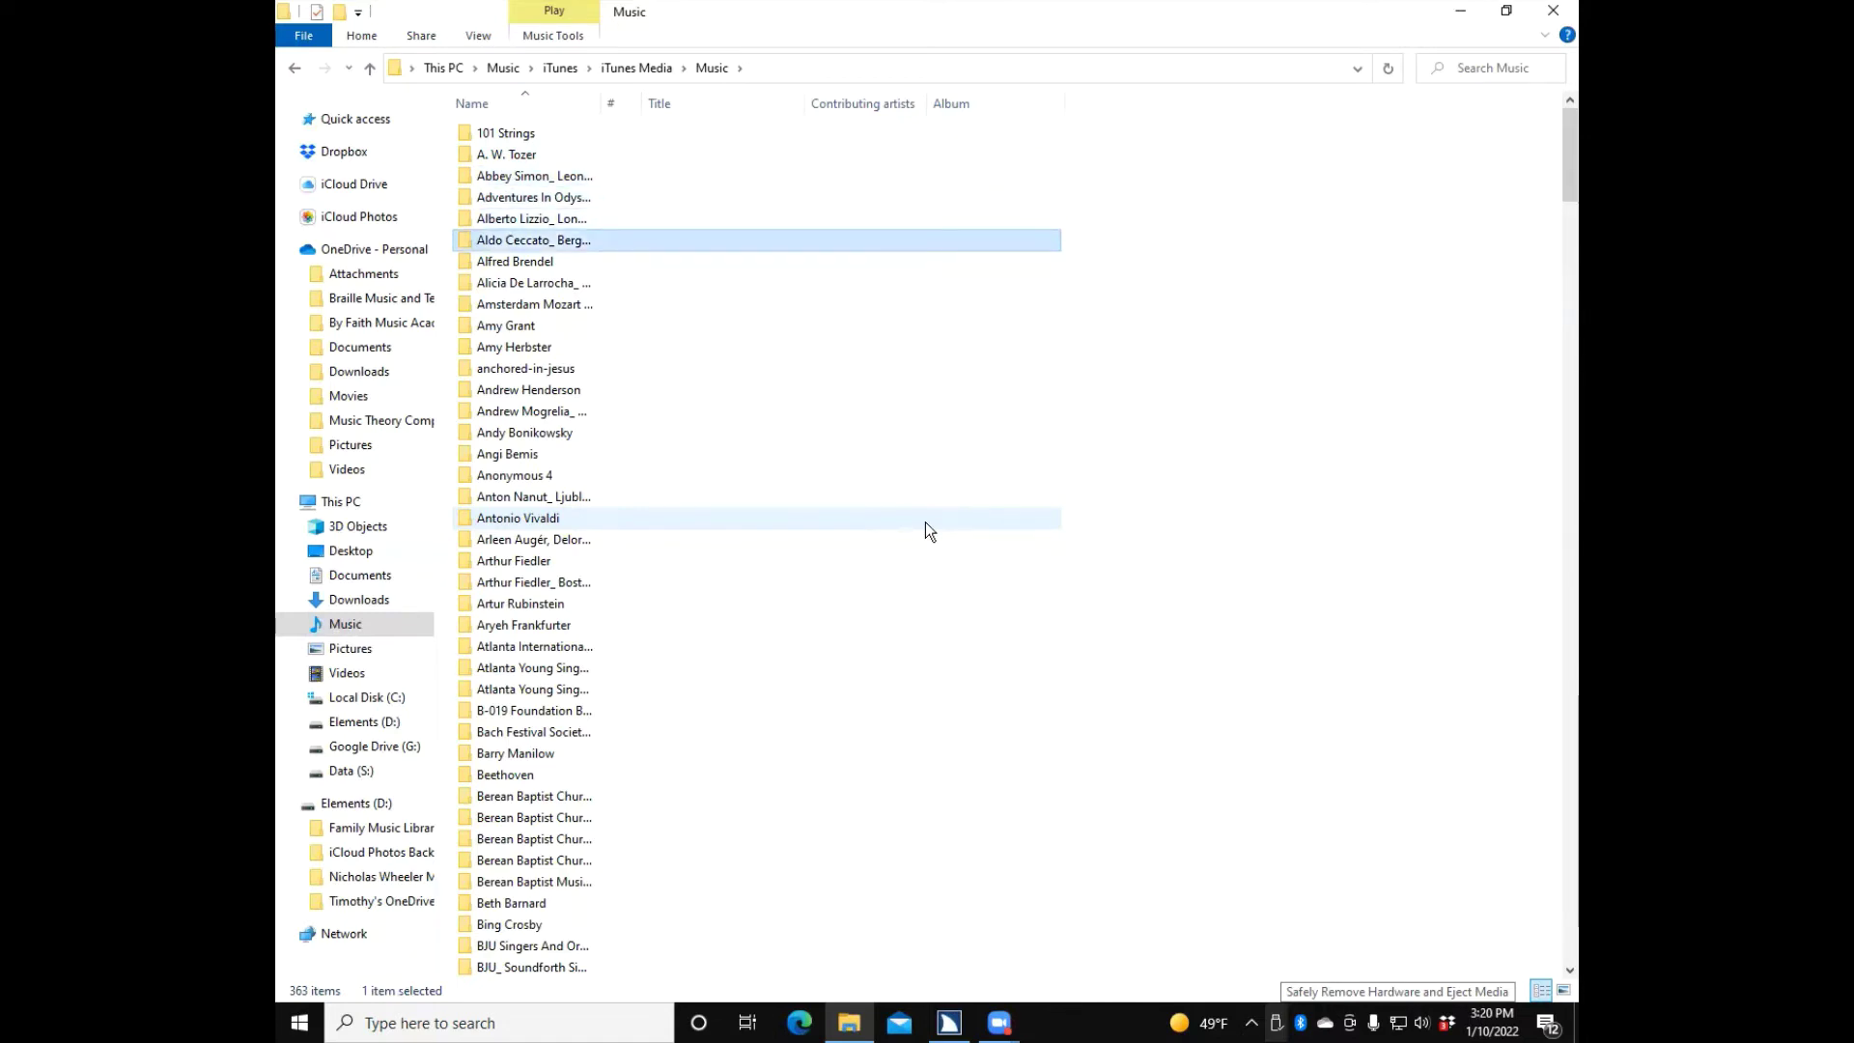
pyautogui.press('Down')
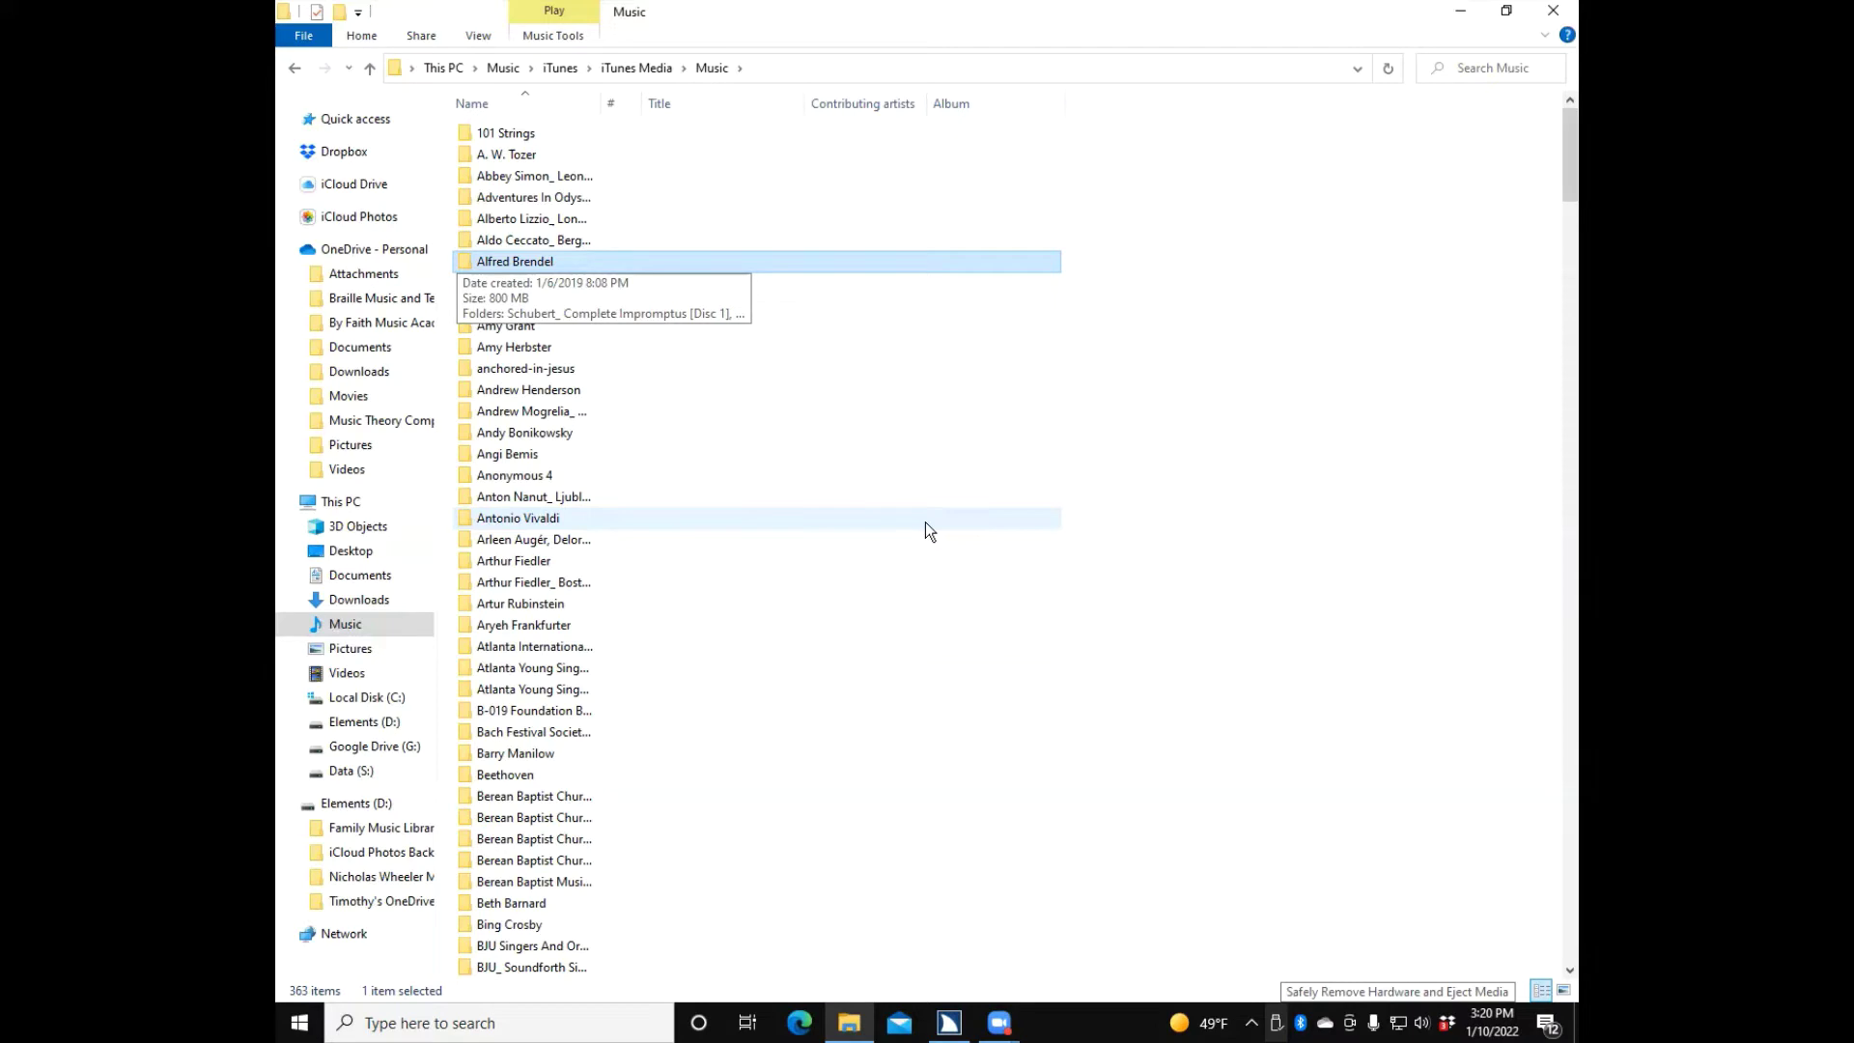
# Find the Compilations folder among the artist folders and open it
pyautogui.press('c')
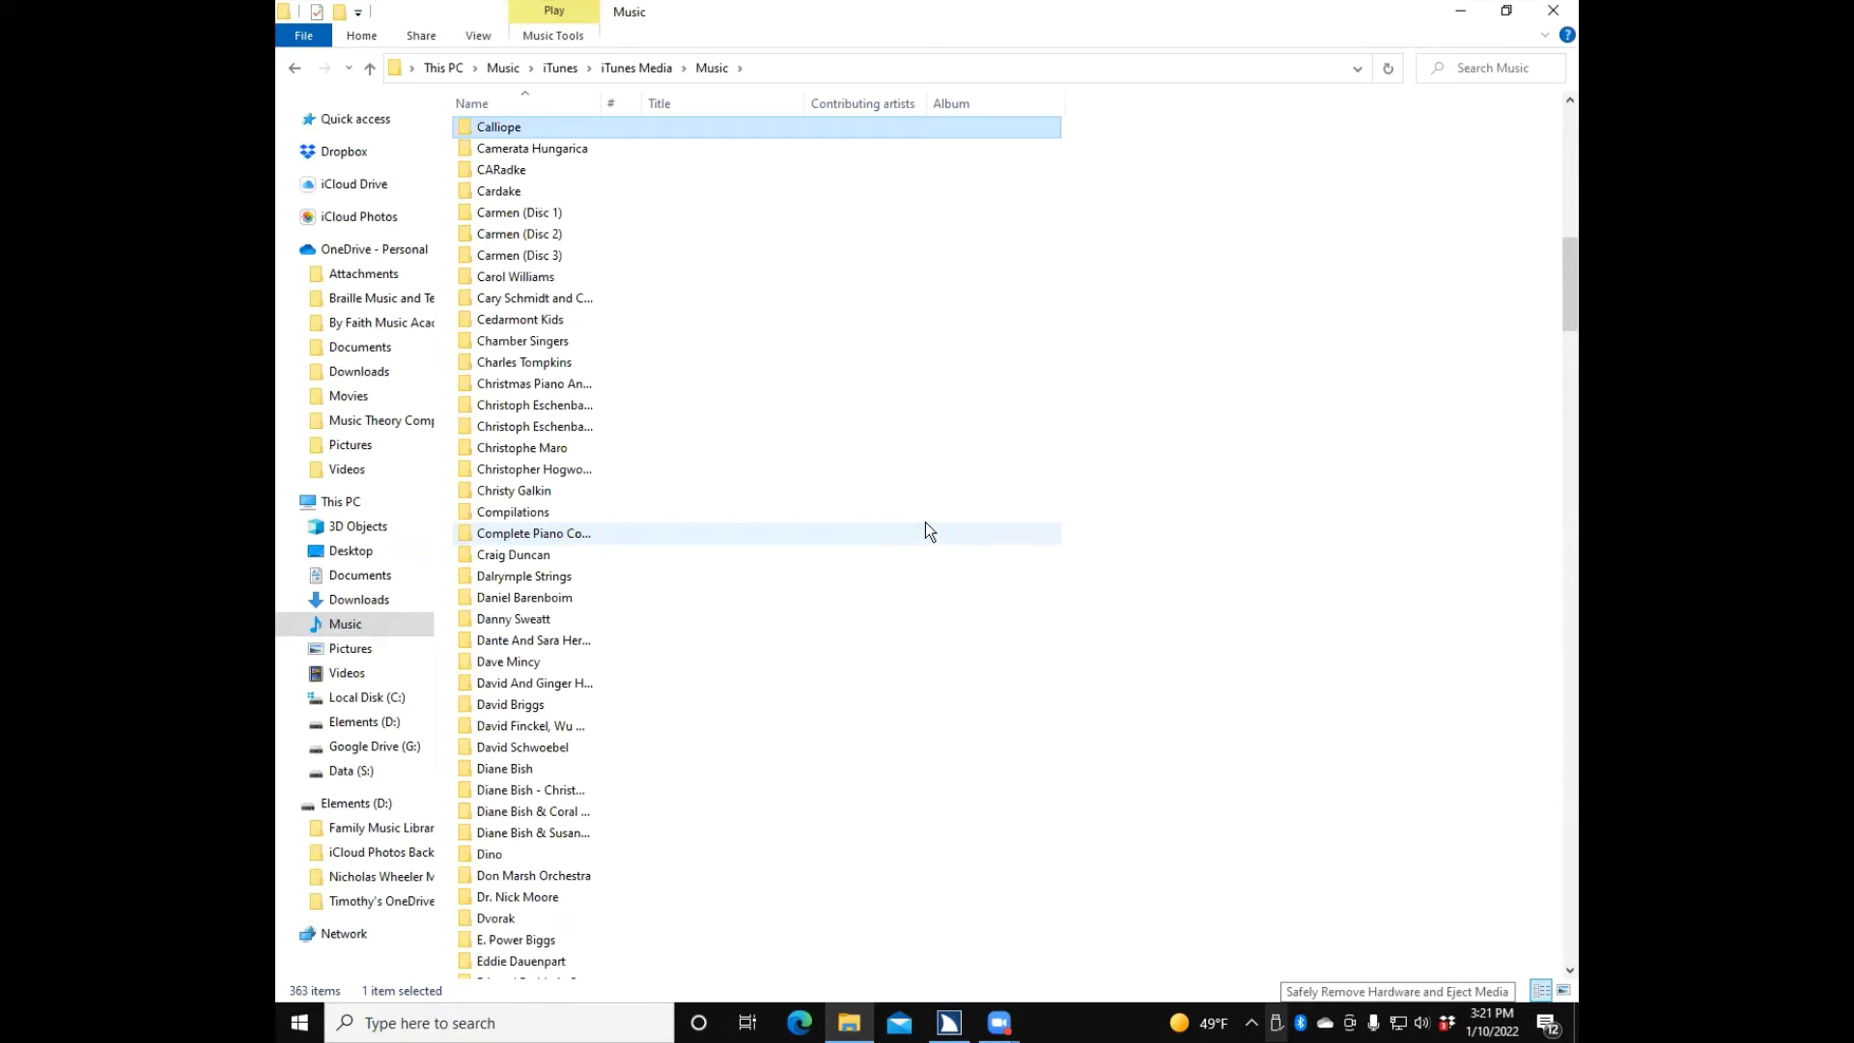
pyautogui.write('comp')
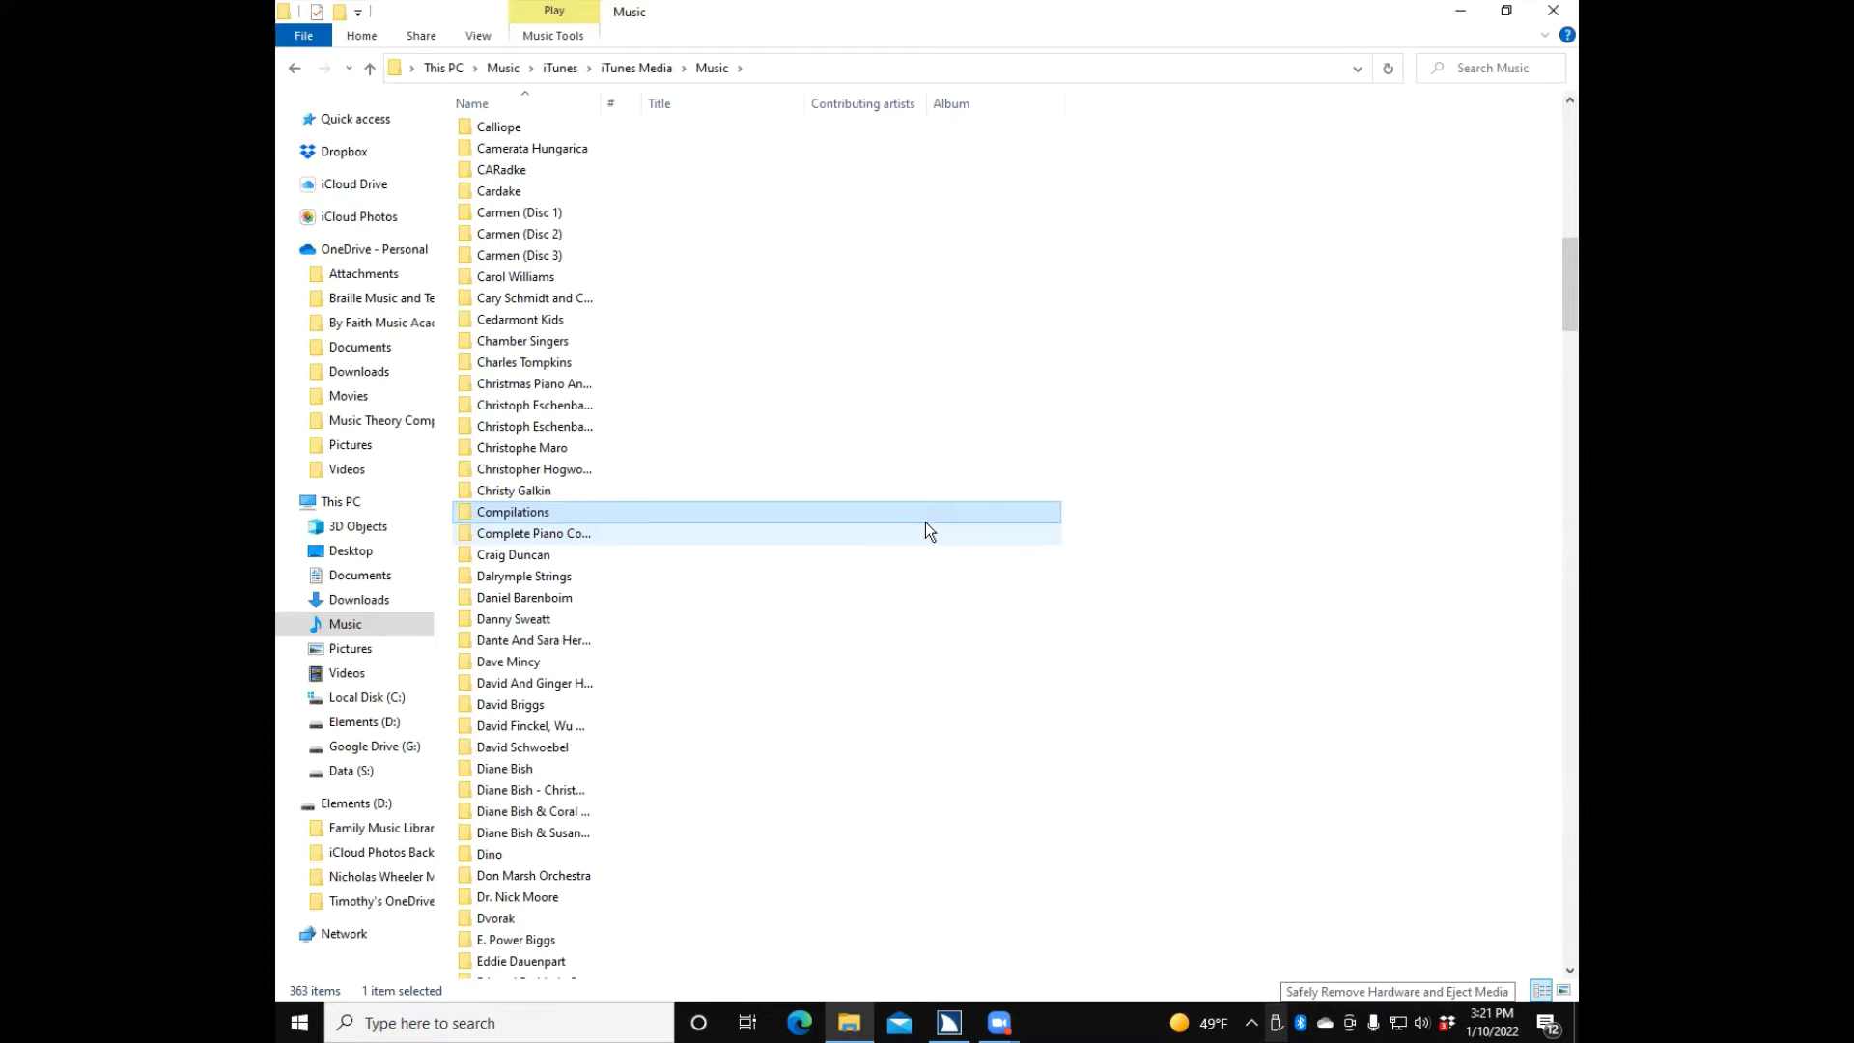
pyautogui.press('Return')
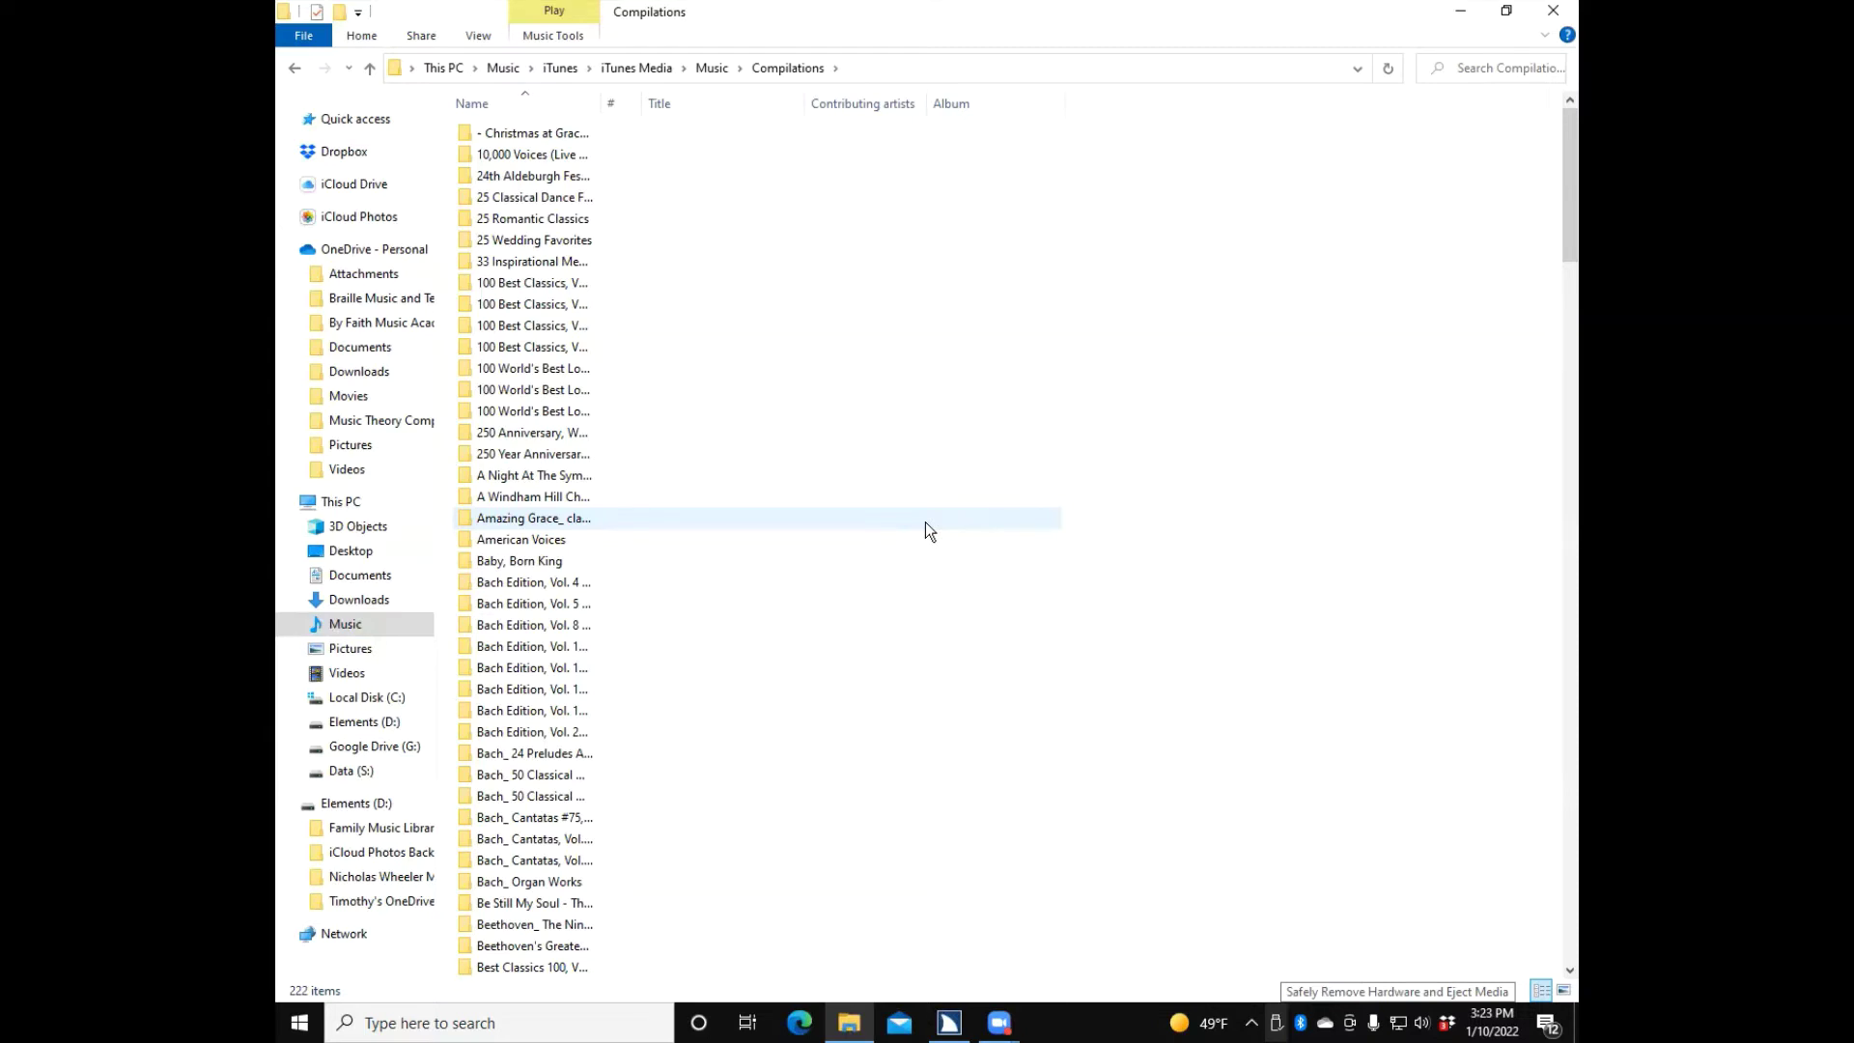
# Browse the first album folders in Compilations, from 10,000 Voices to 100 Best Classics
pyautogui.press('Down')
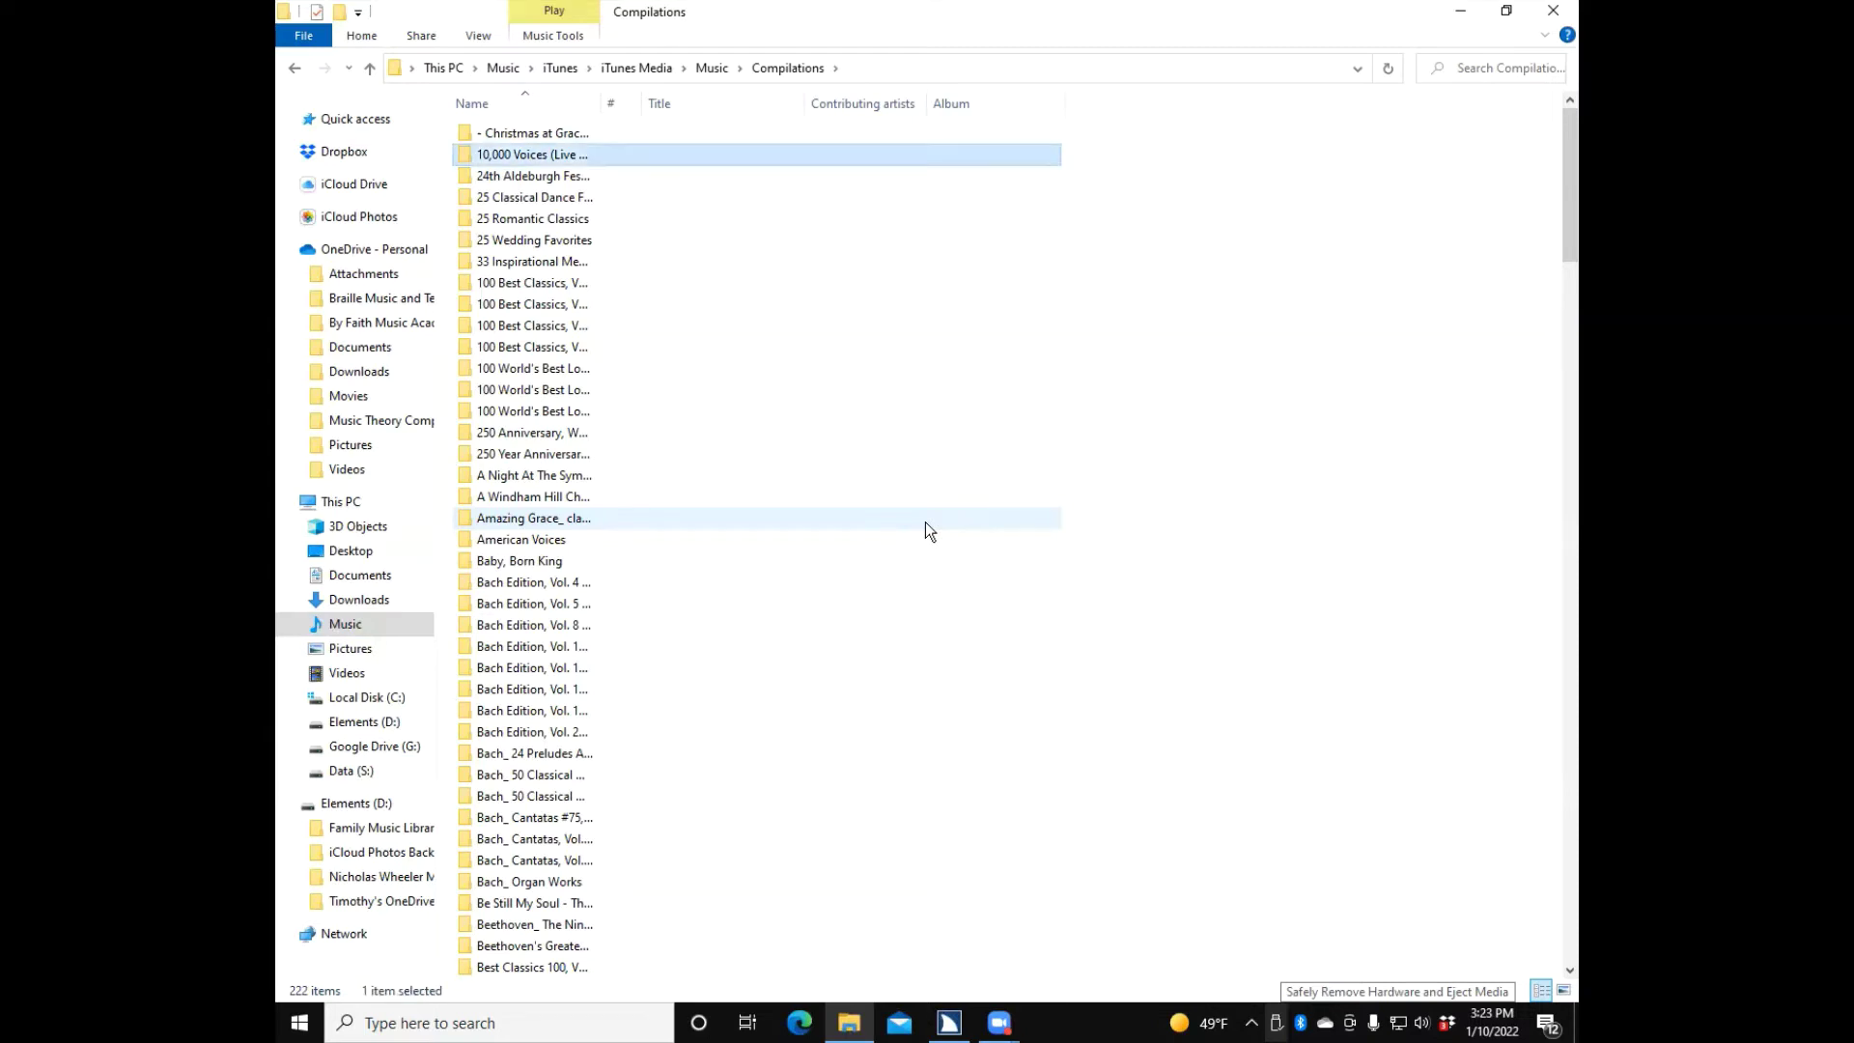
pyautogui.press('Down')
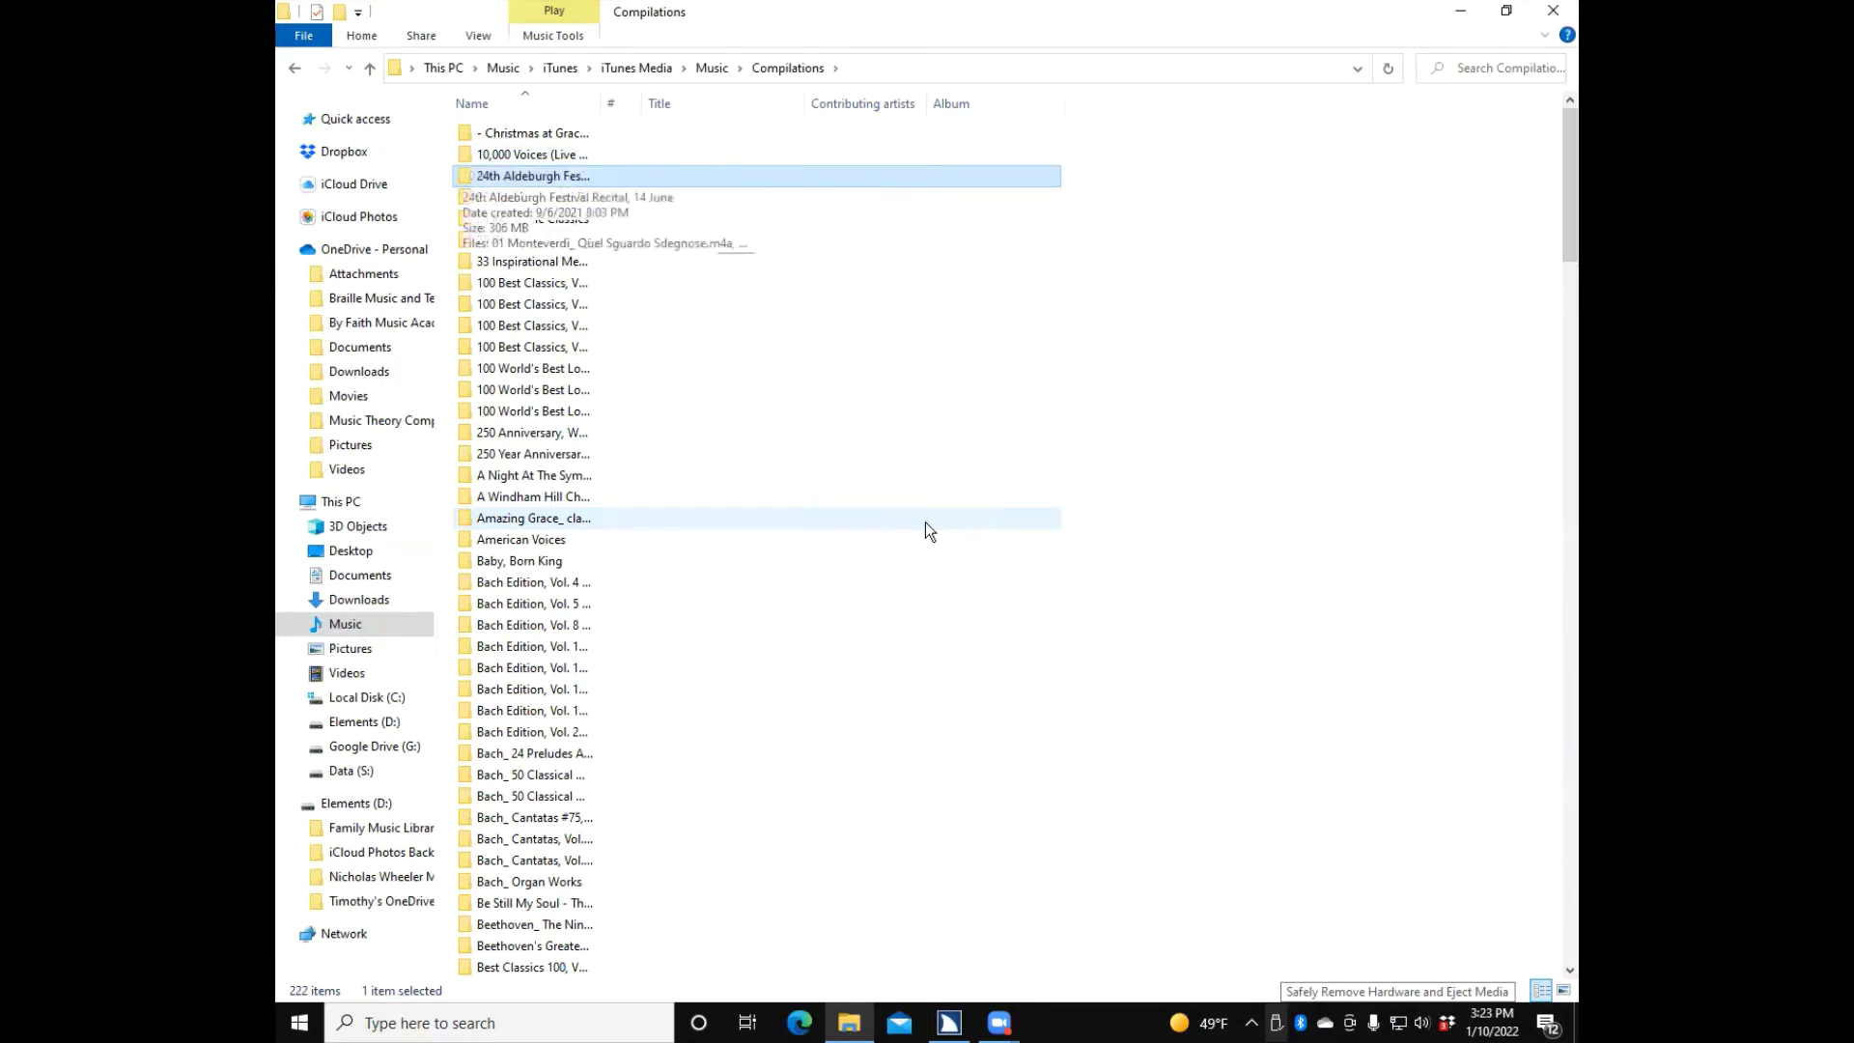
pyautogui.press('Down')
pyautogui.press('Down')
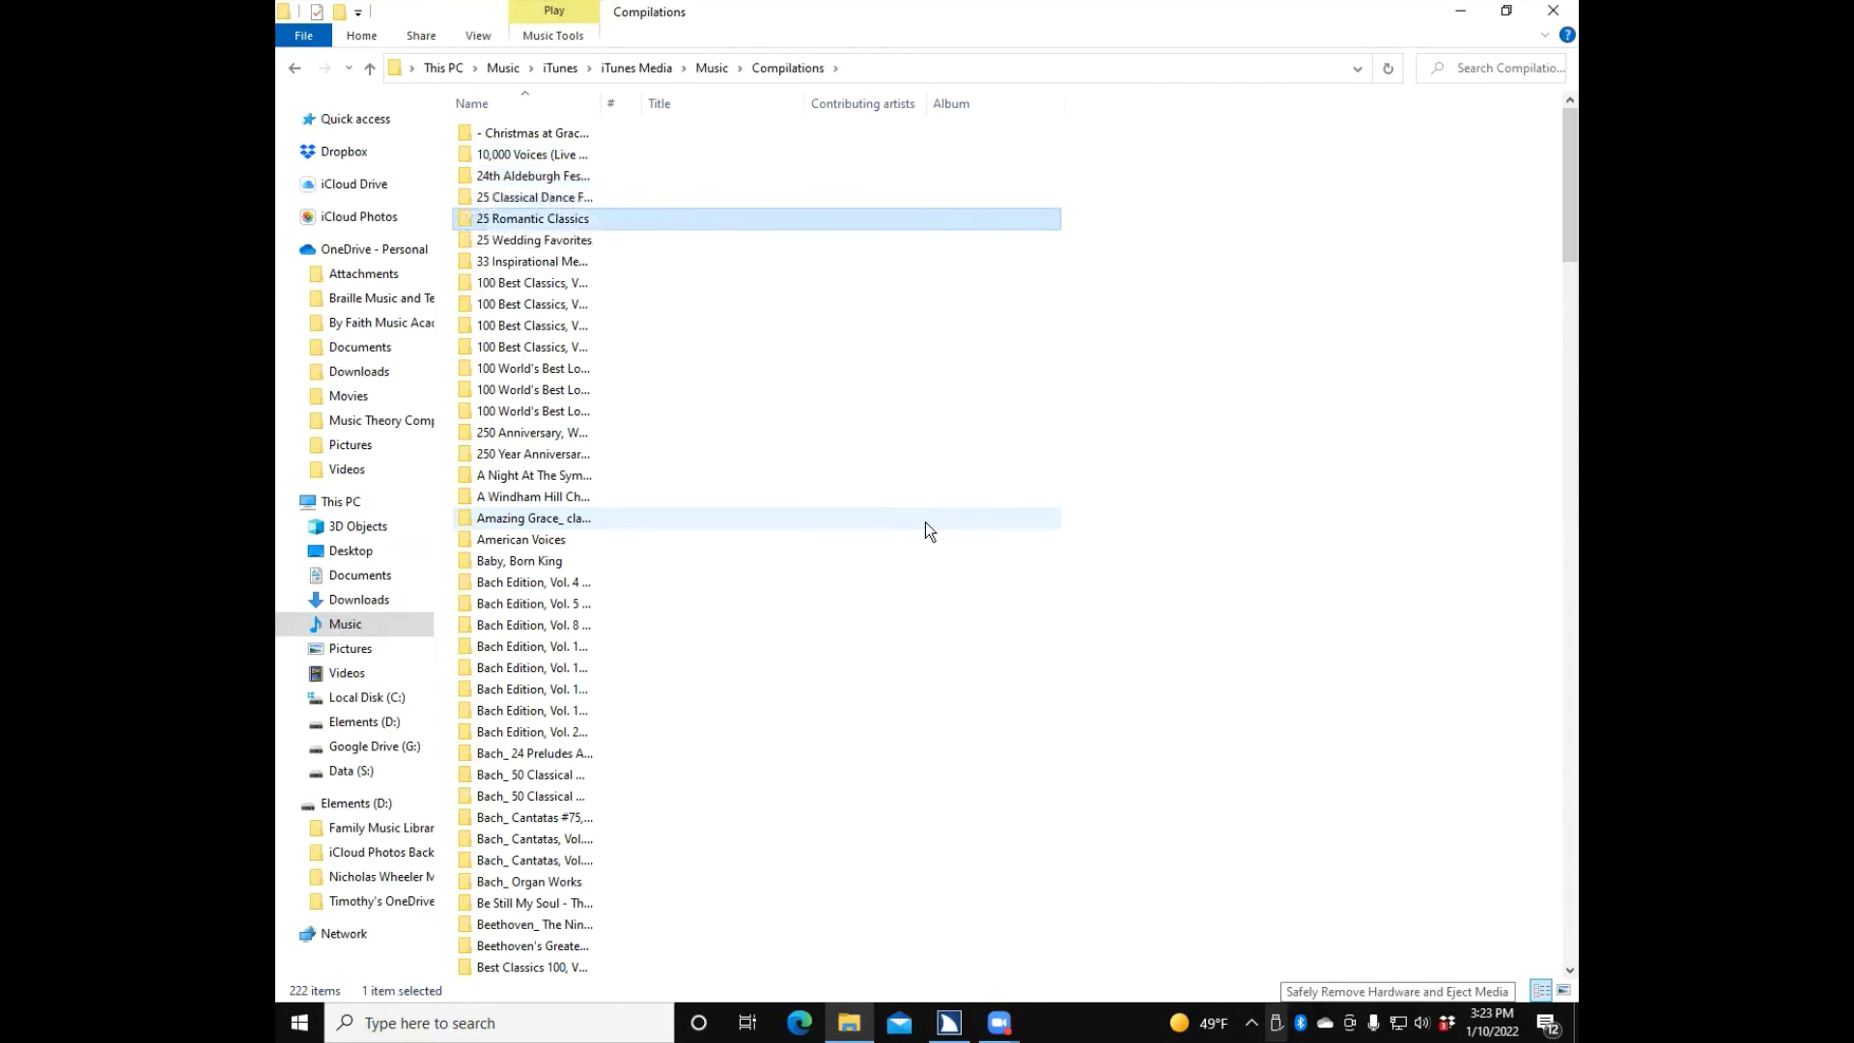
pyautogui.press('Down')
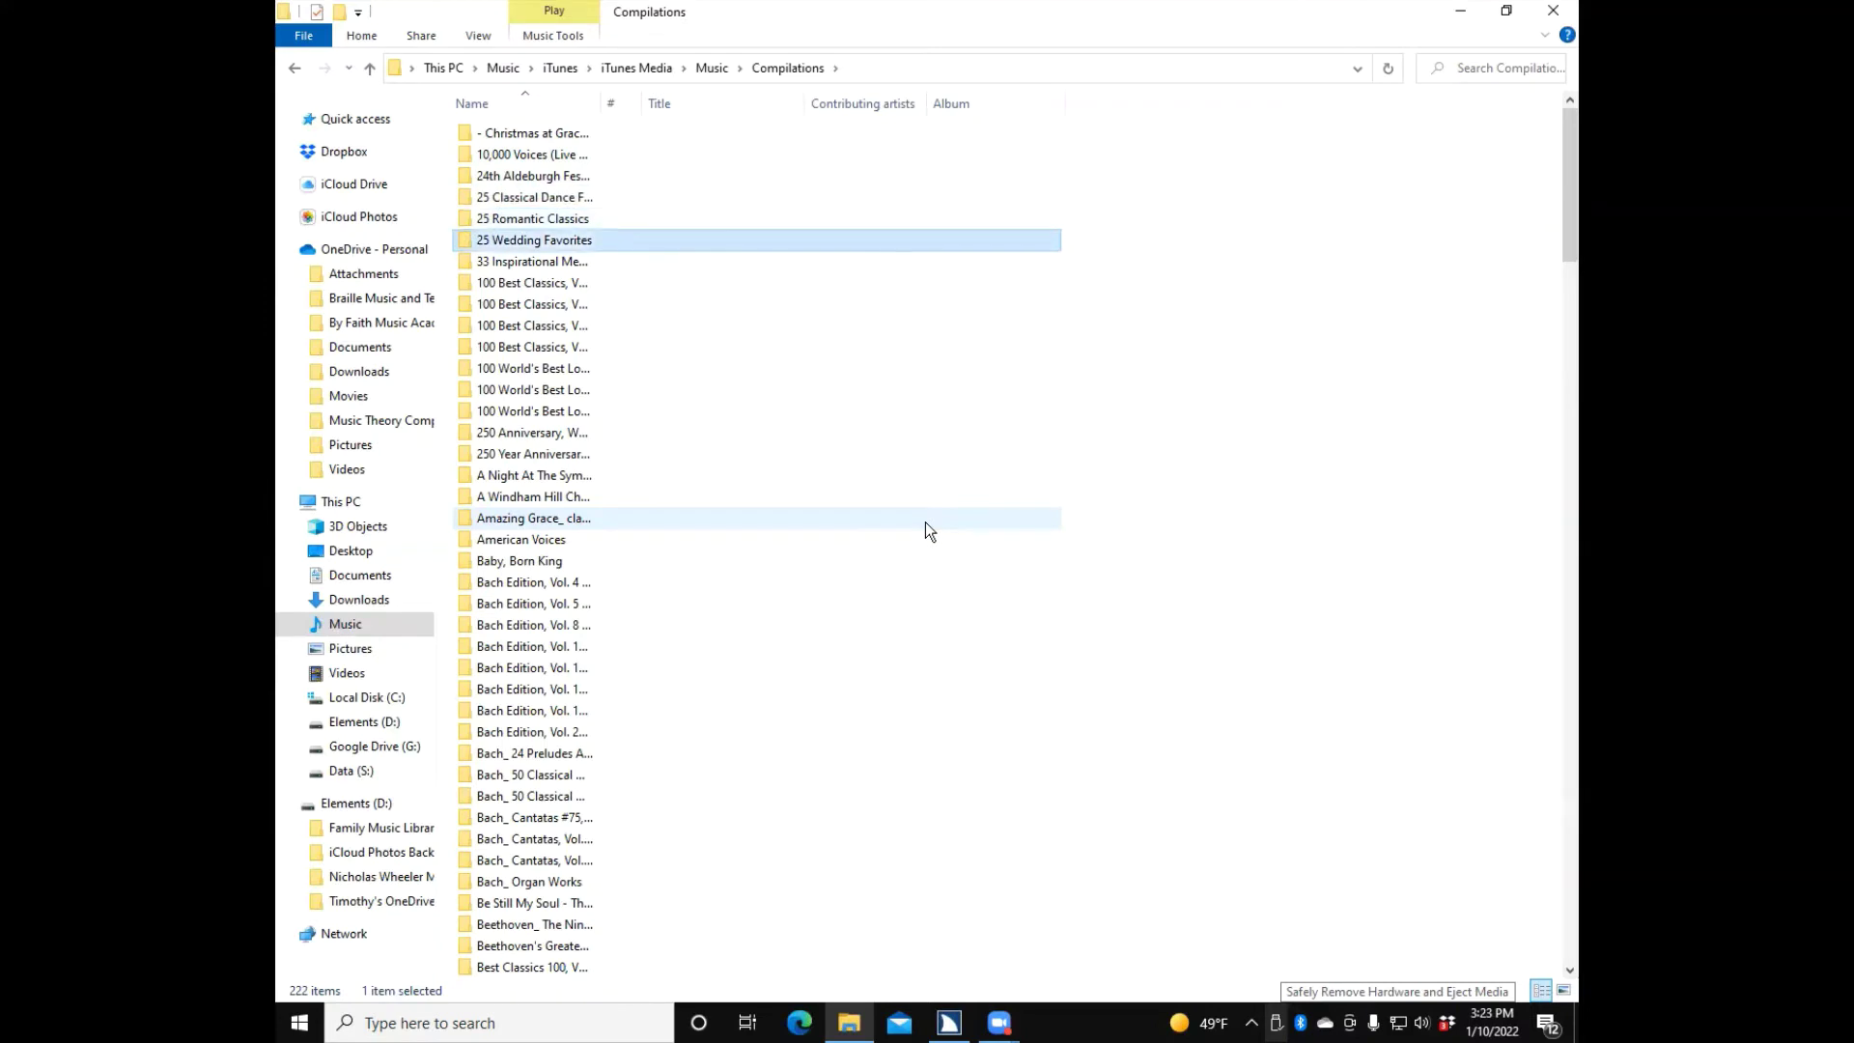
pyautogui.press('Down')
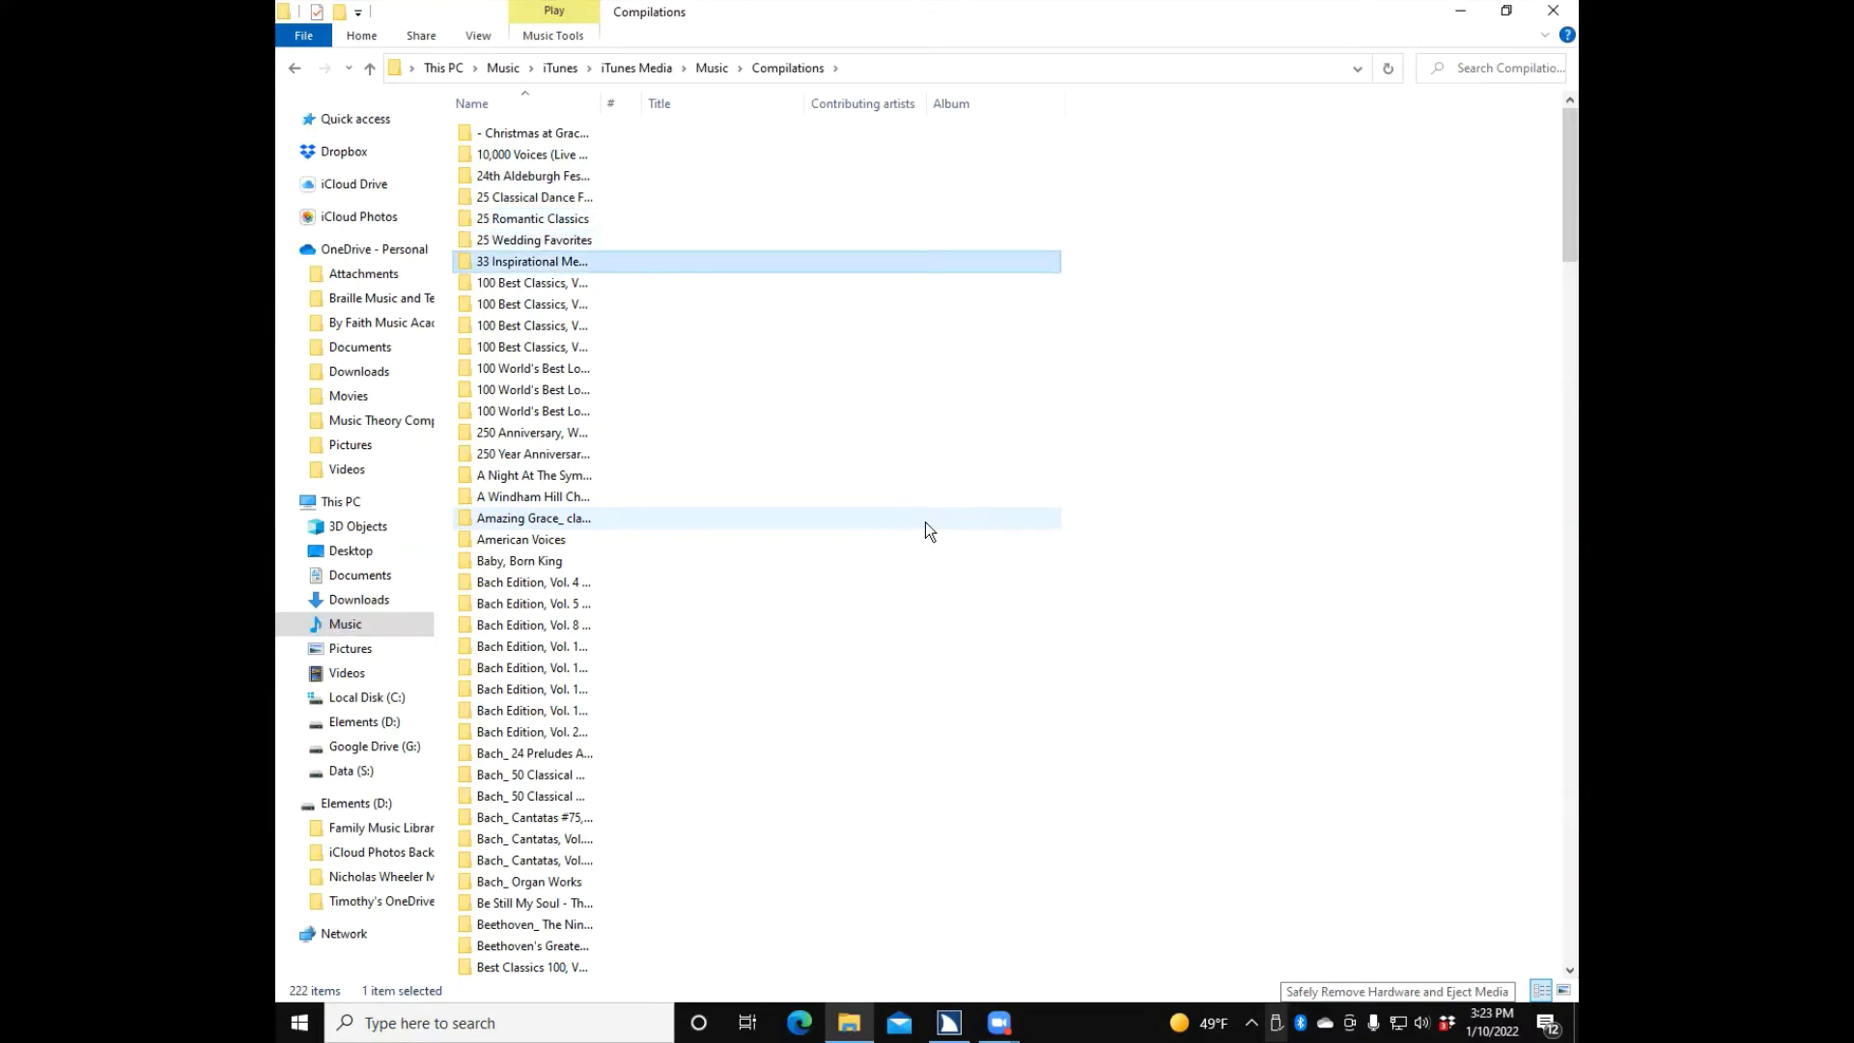
pyautogui.press('Down')
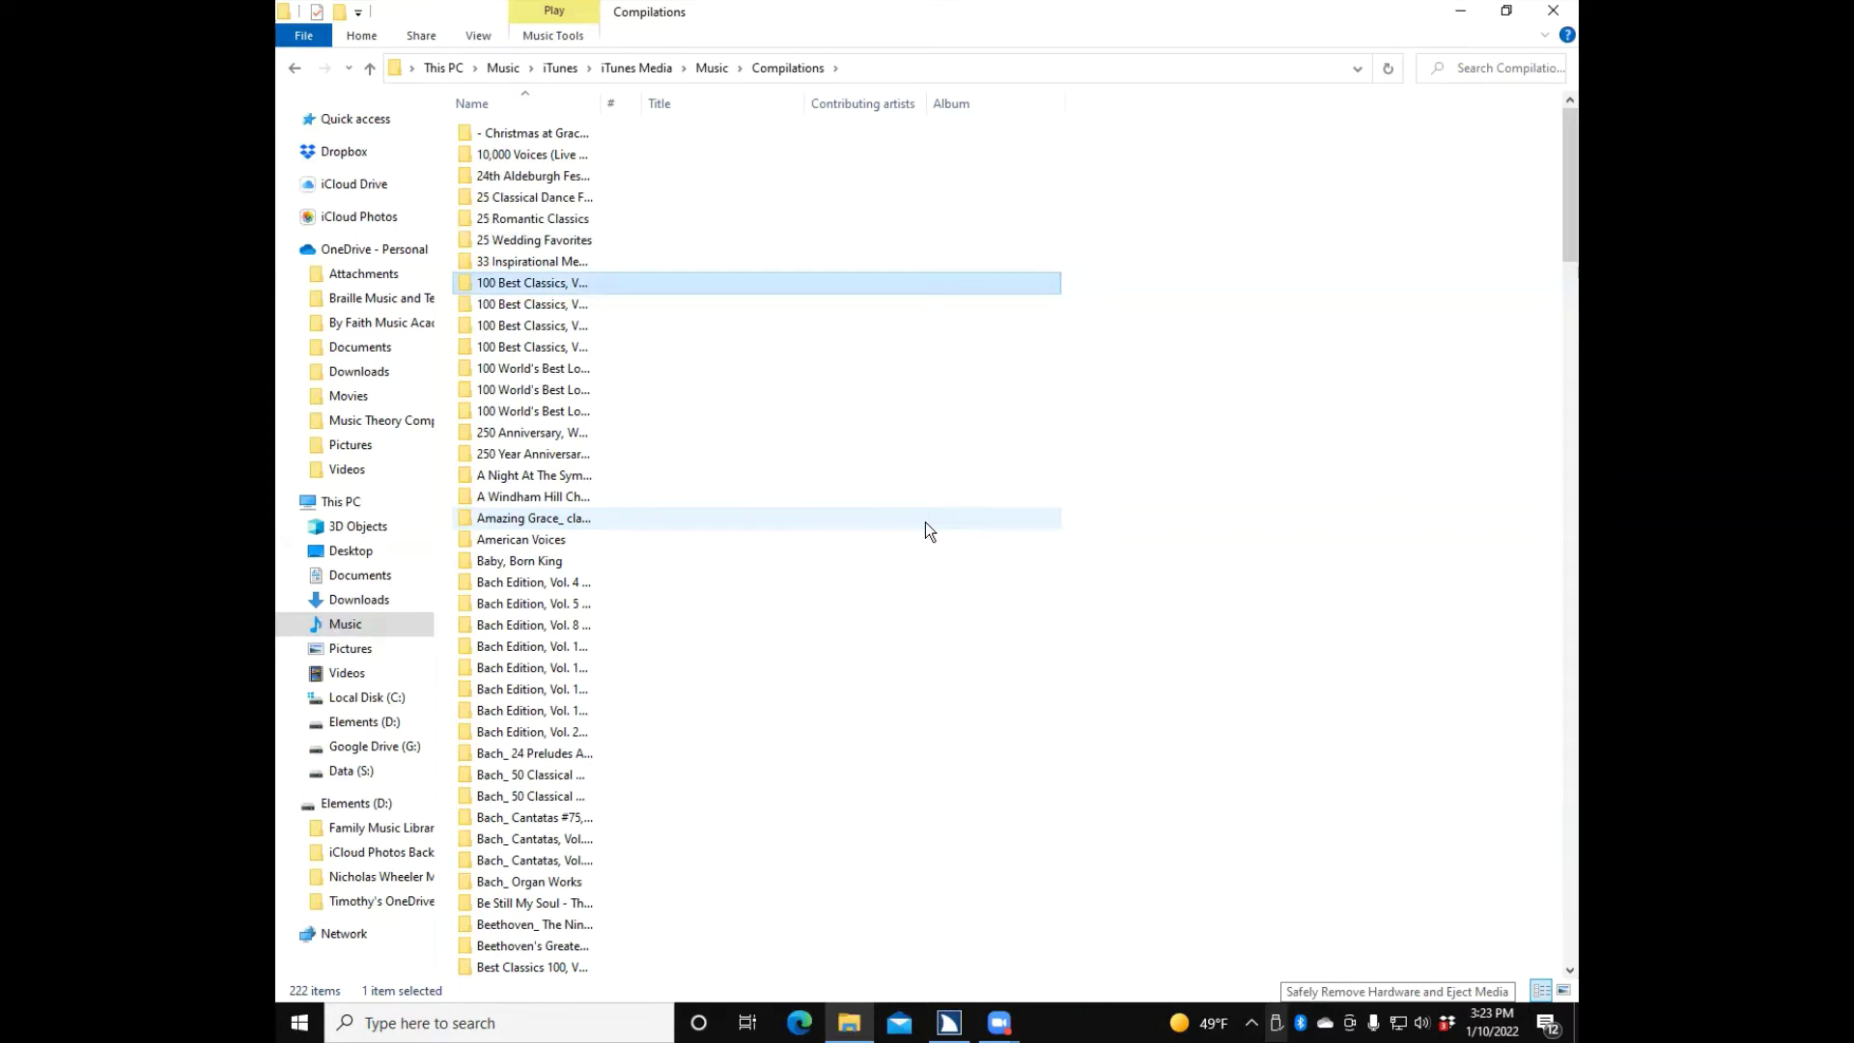
# Return to the desktop and launch iTunes from its shortcut
pyautogui.press('super+d')
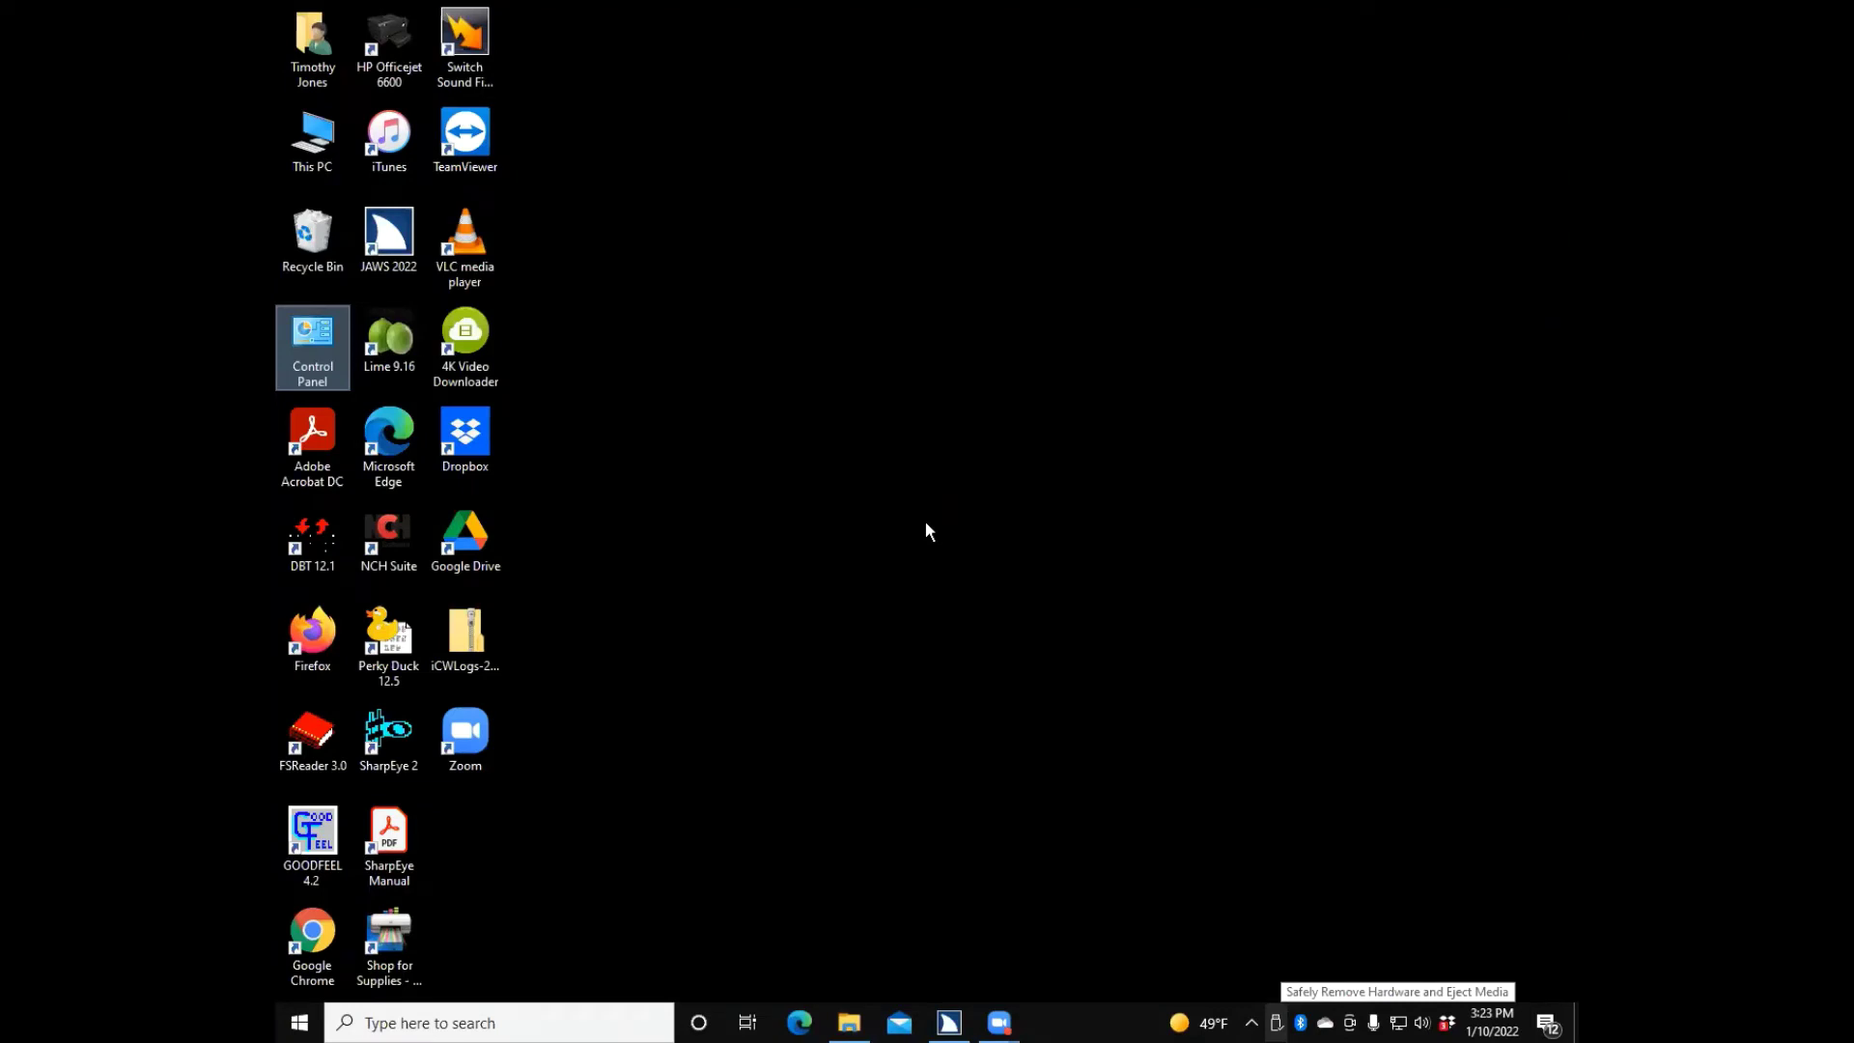
pyautogui.press('i')
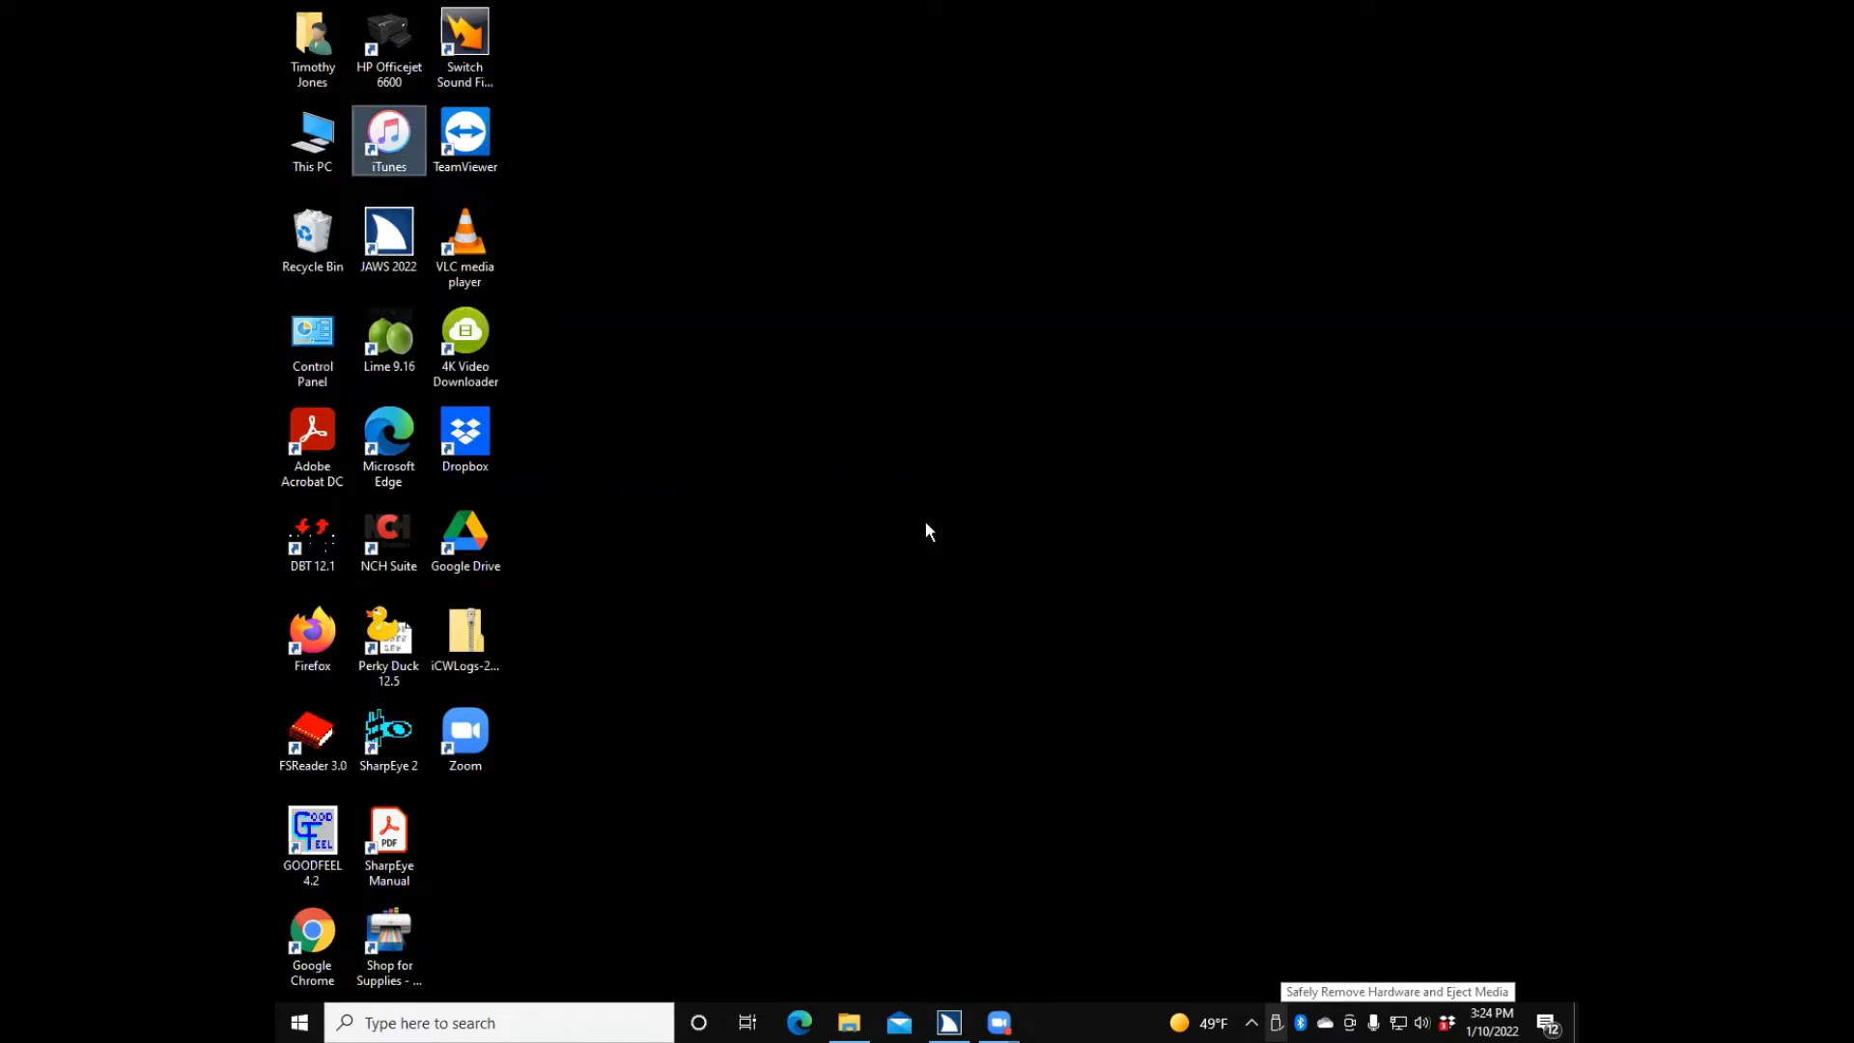
pyautogui.press('Return')
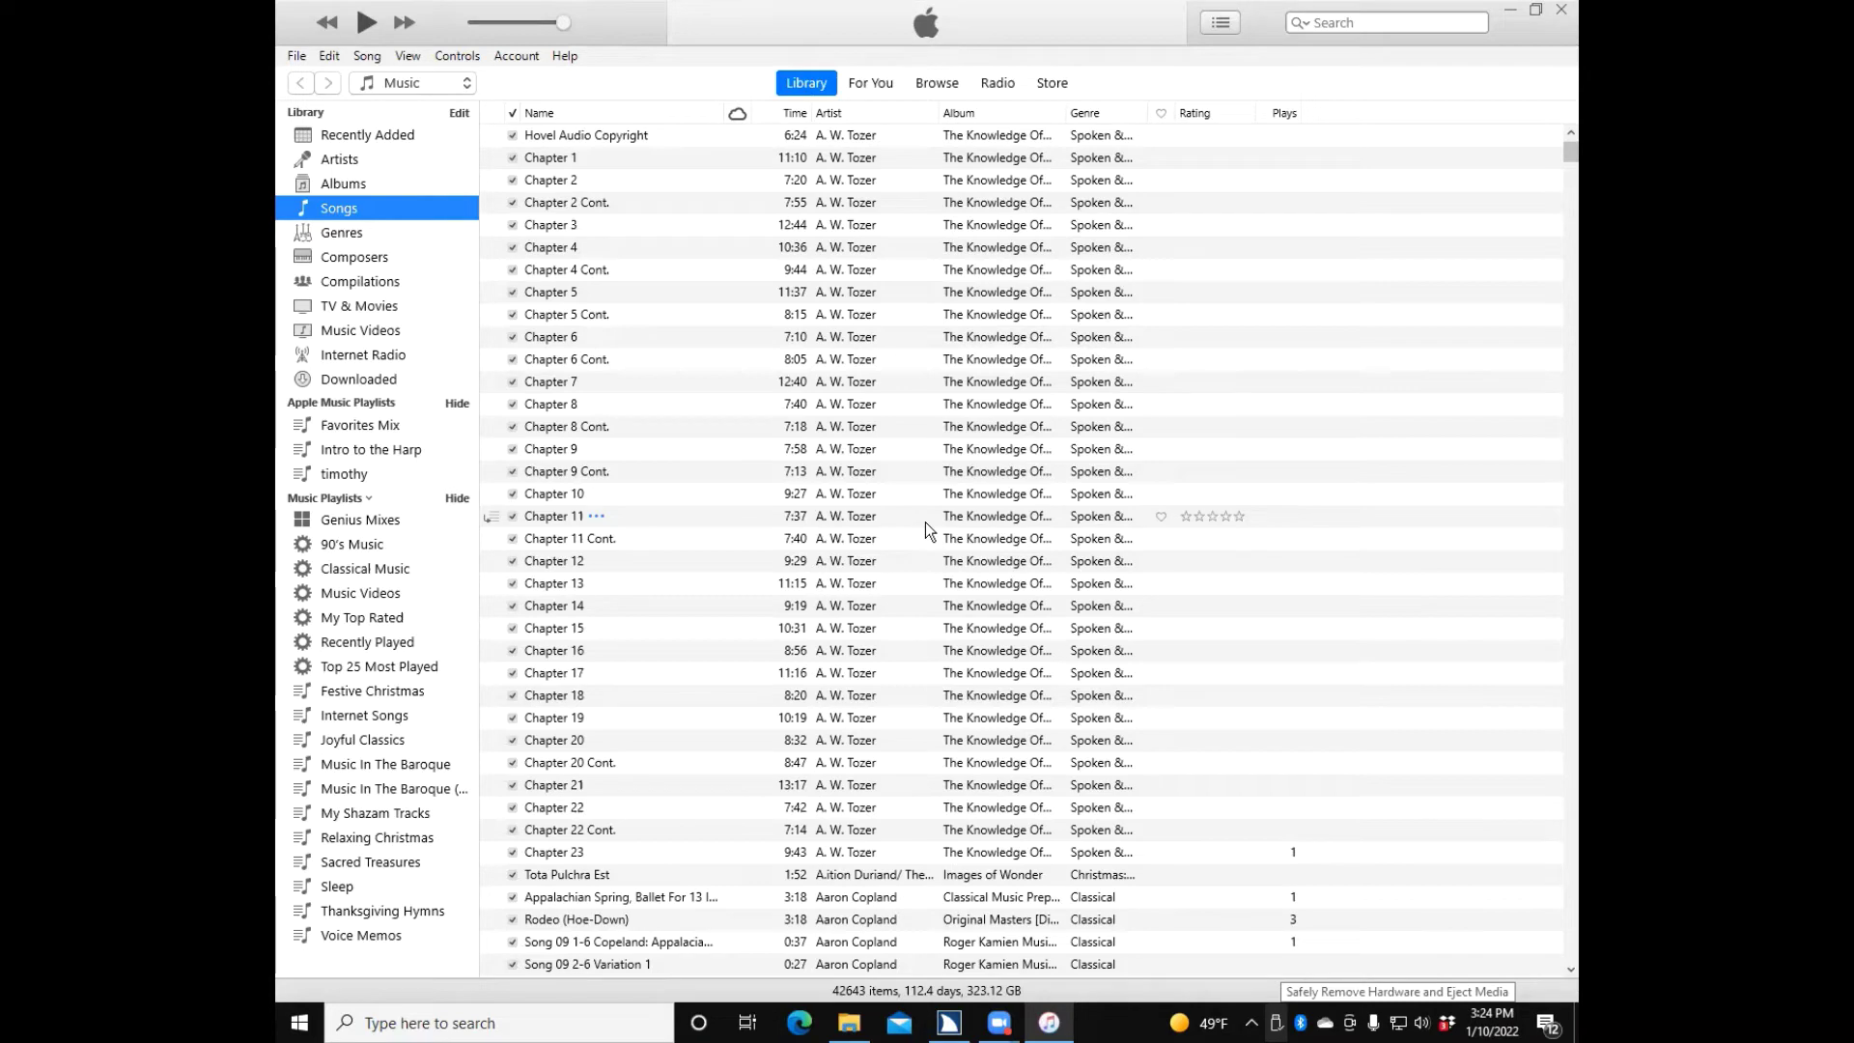
# Switch the library to Albums and browse the expanded albums from Abide With Me to Advent Music, ending at the last album
pyautogui.press('Up')
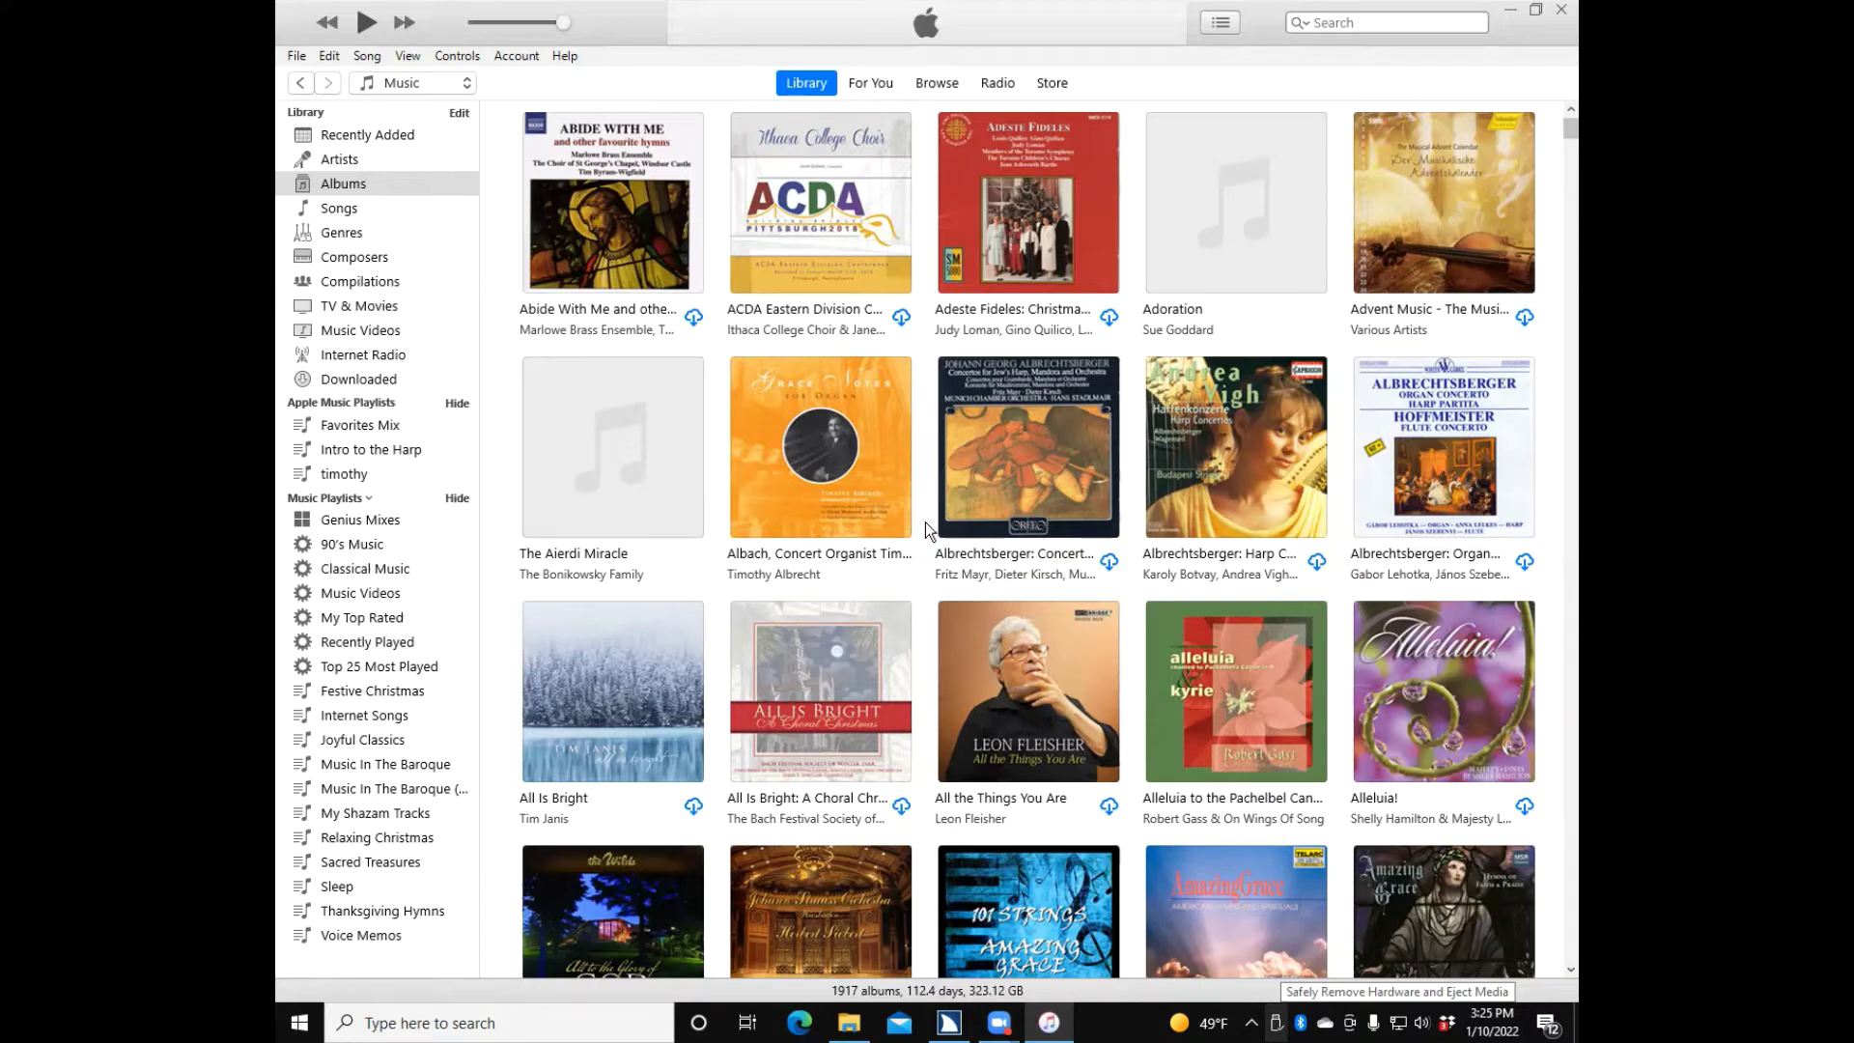
pyautogui.press('Return')
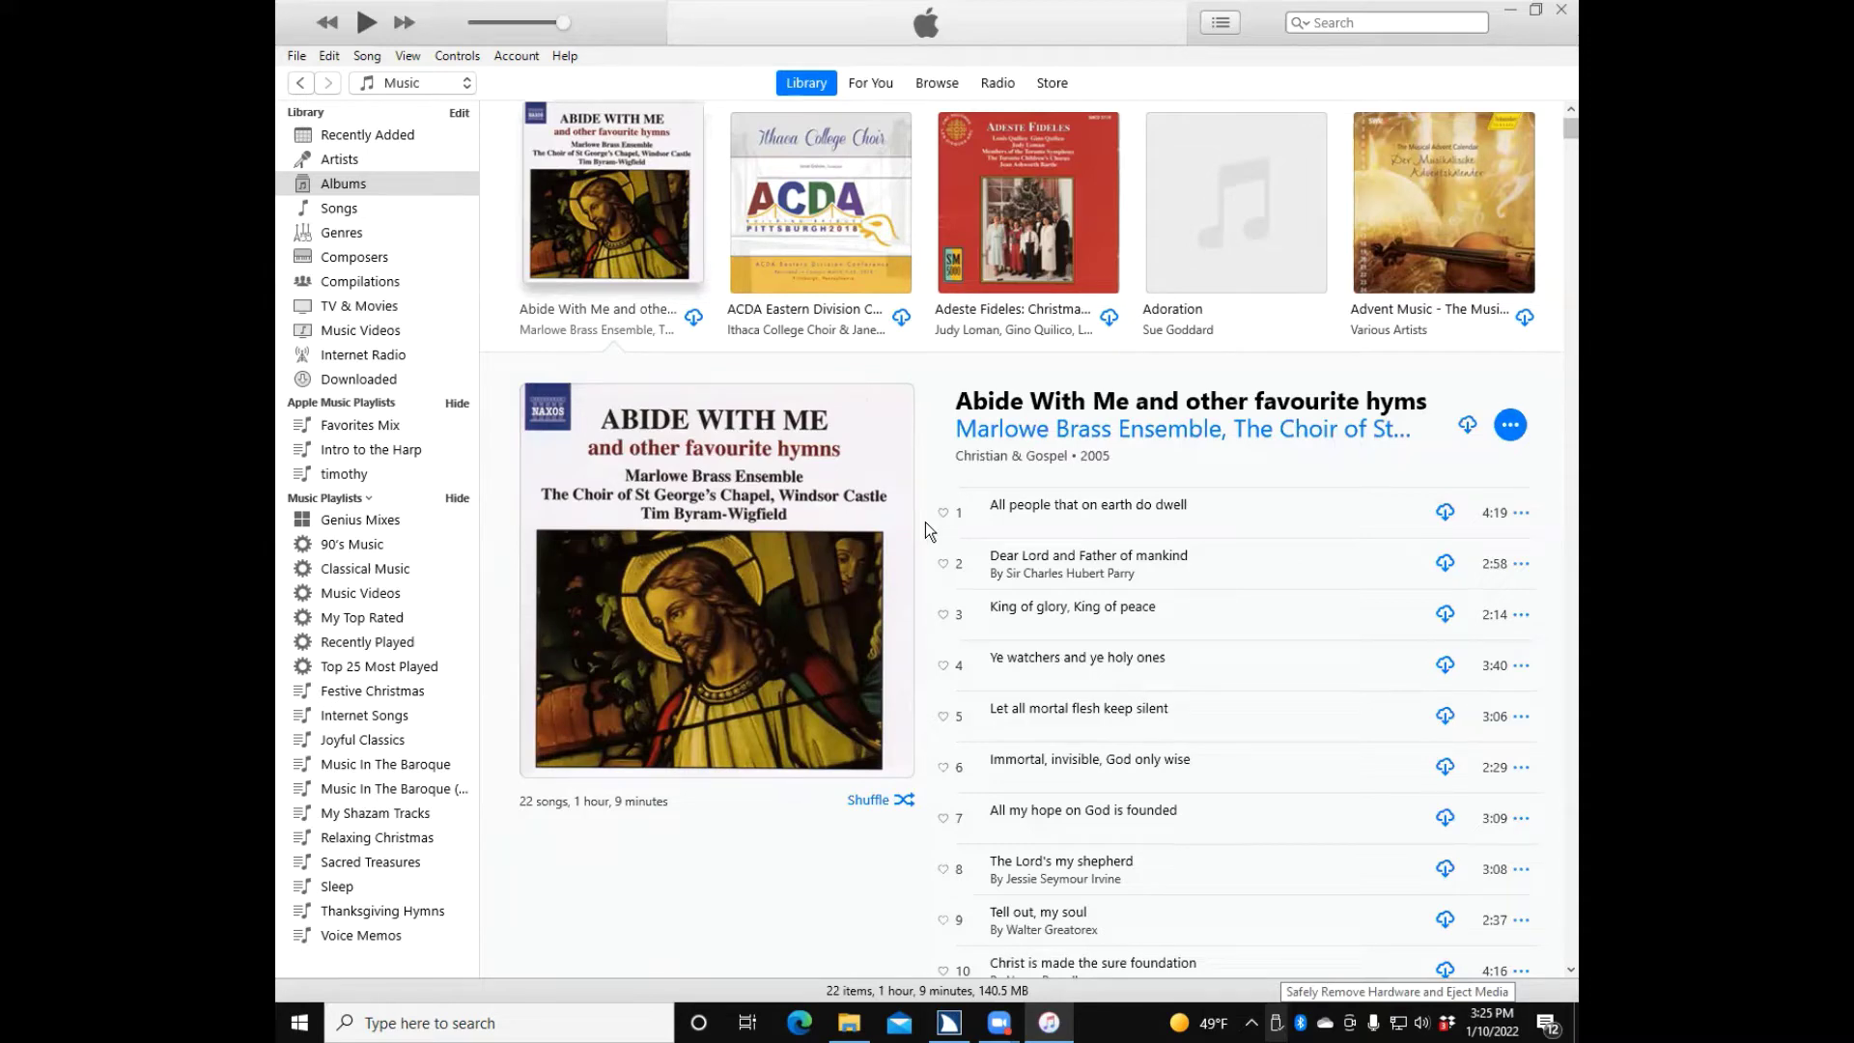
pyautogui.press('Right')
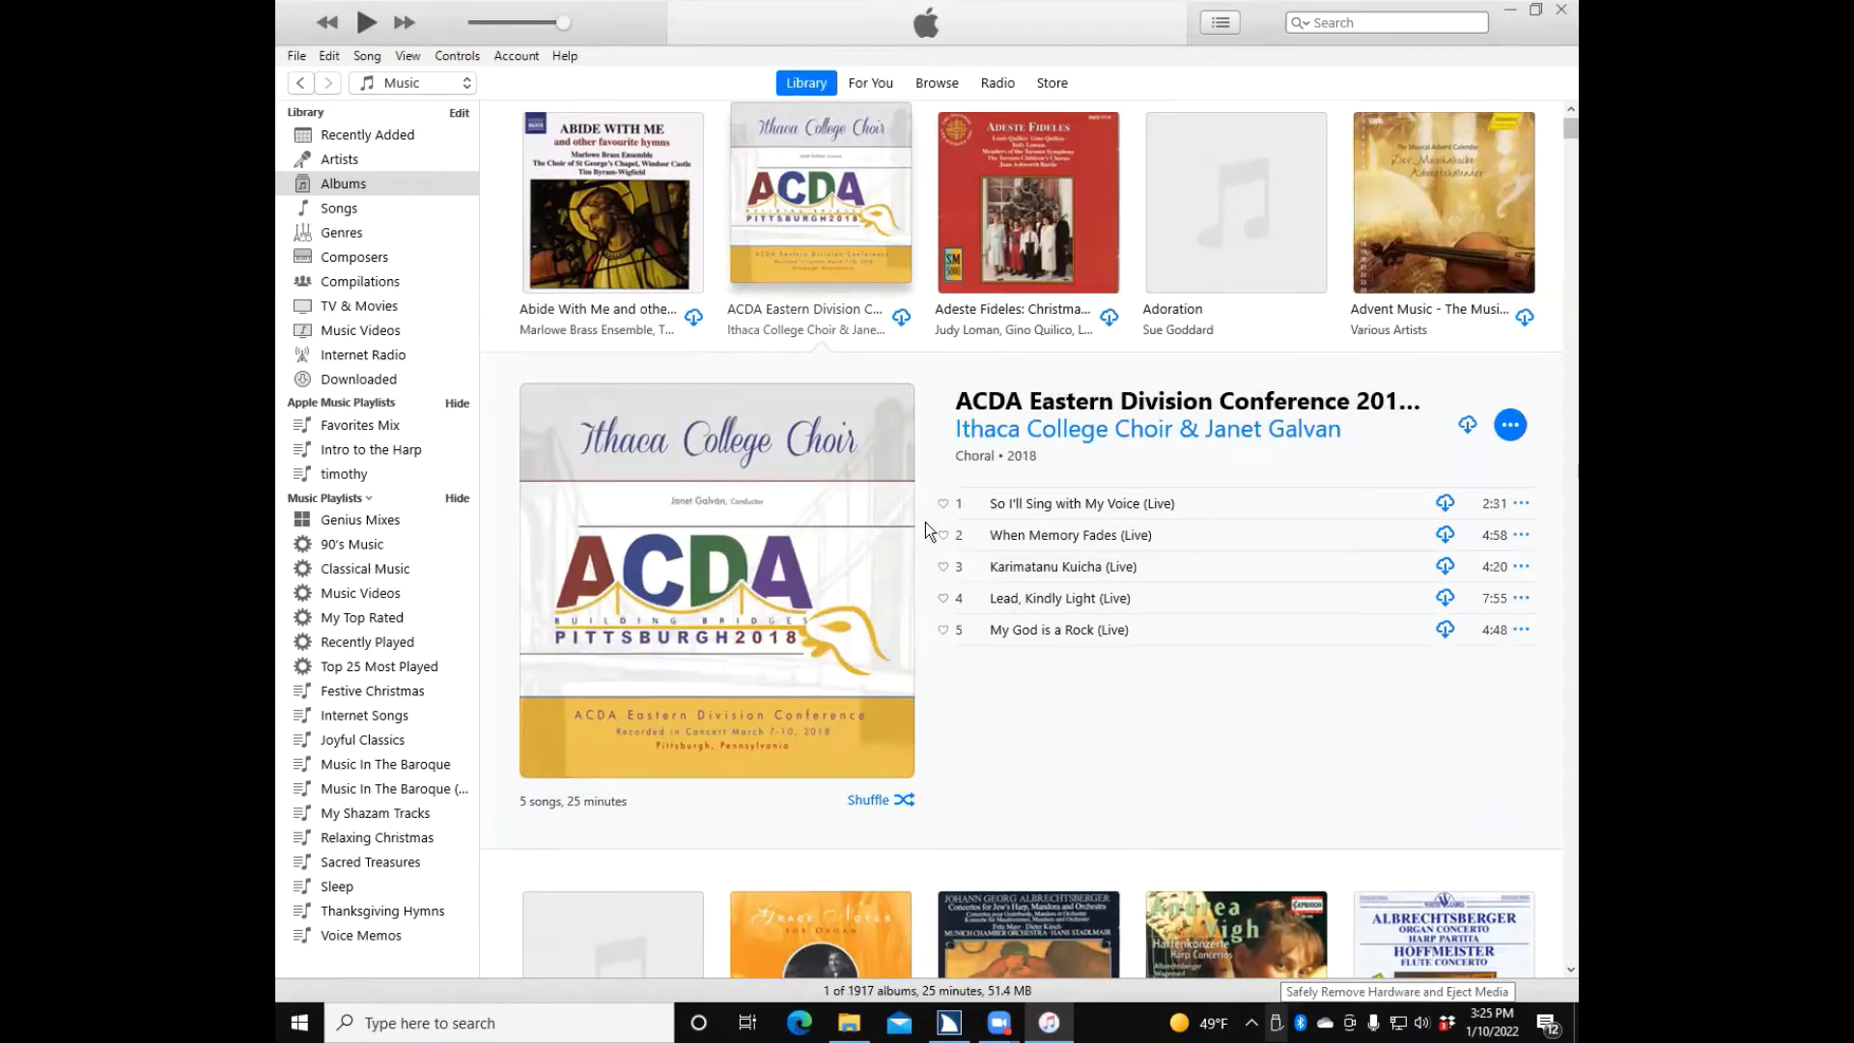
pyautogui.press('Right')
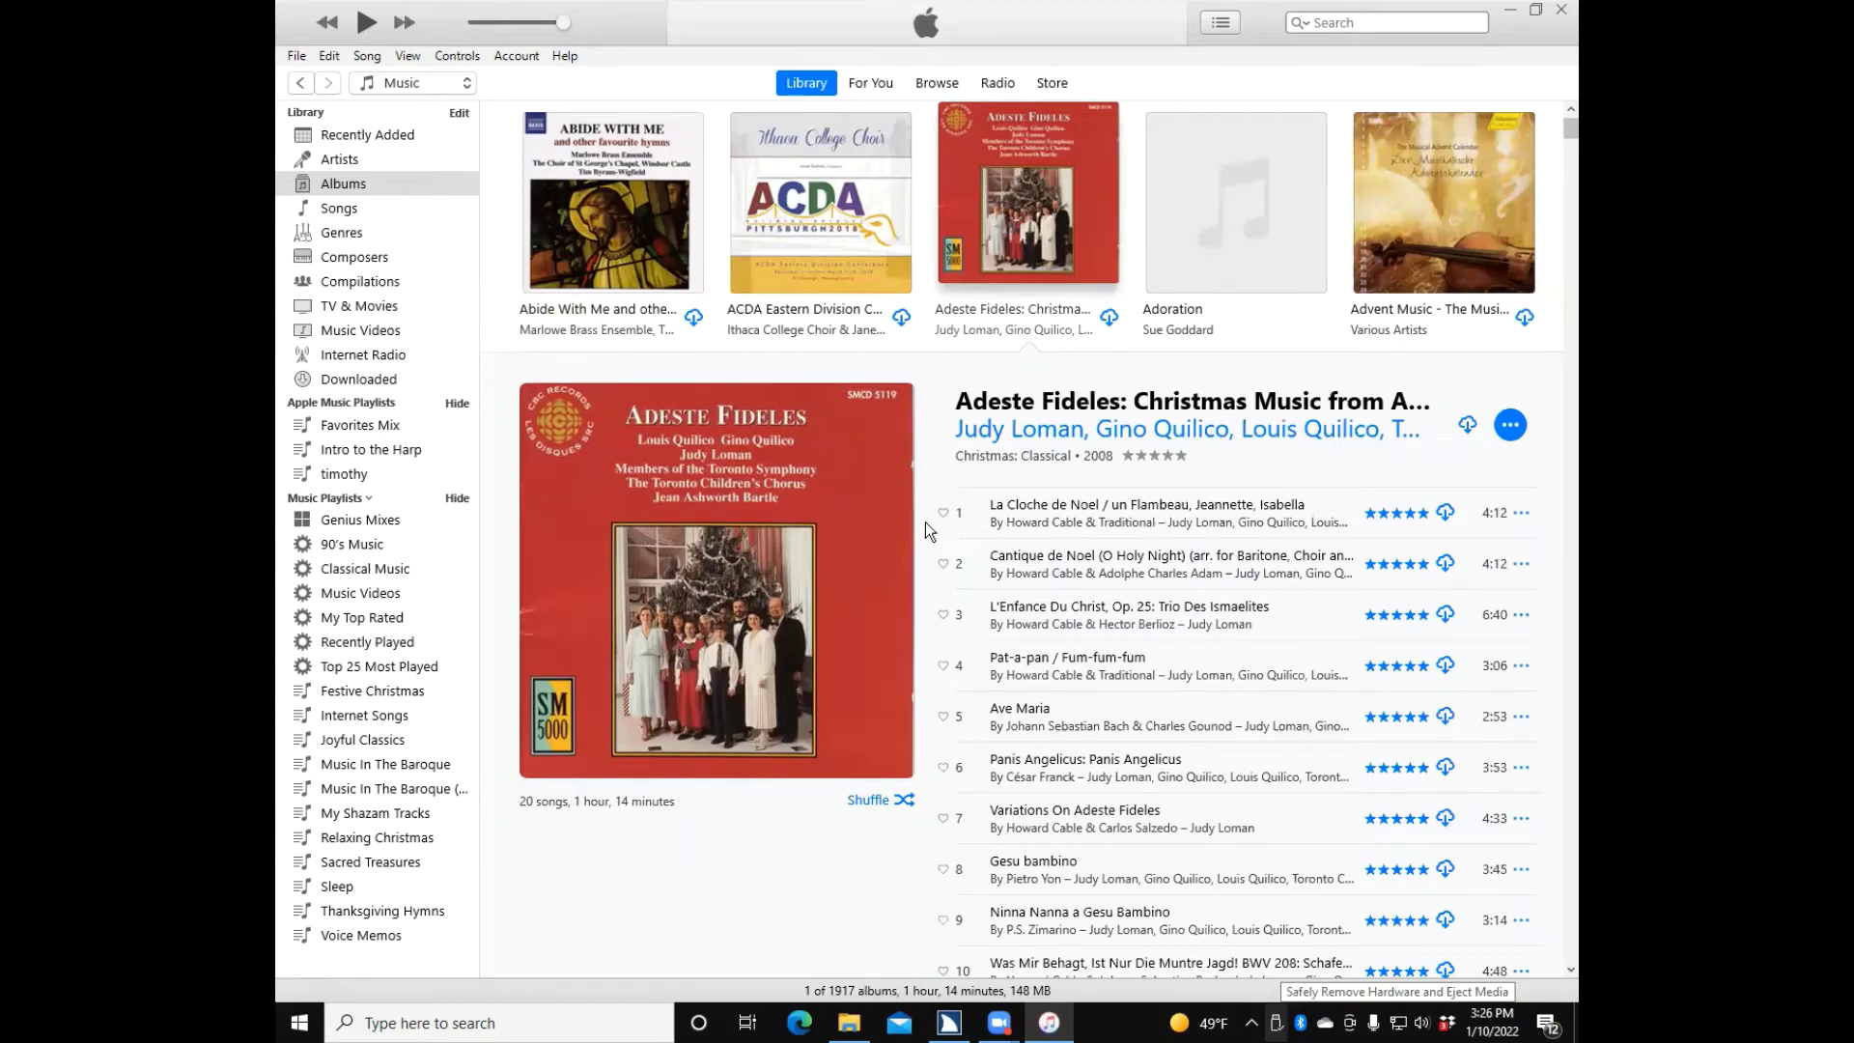
pyautogui.press('Right')
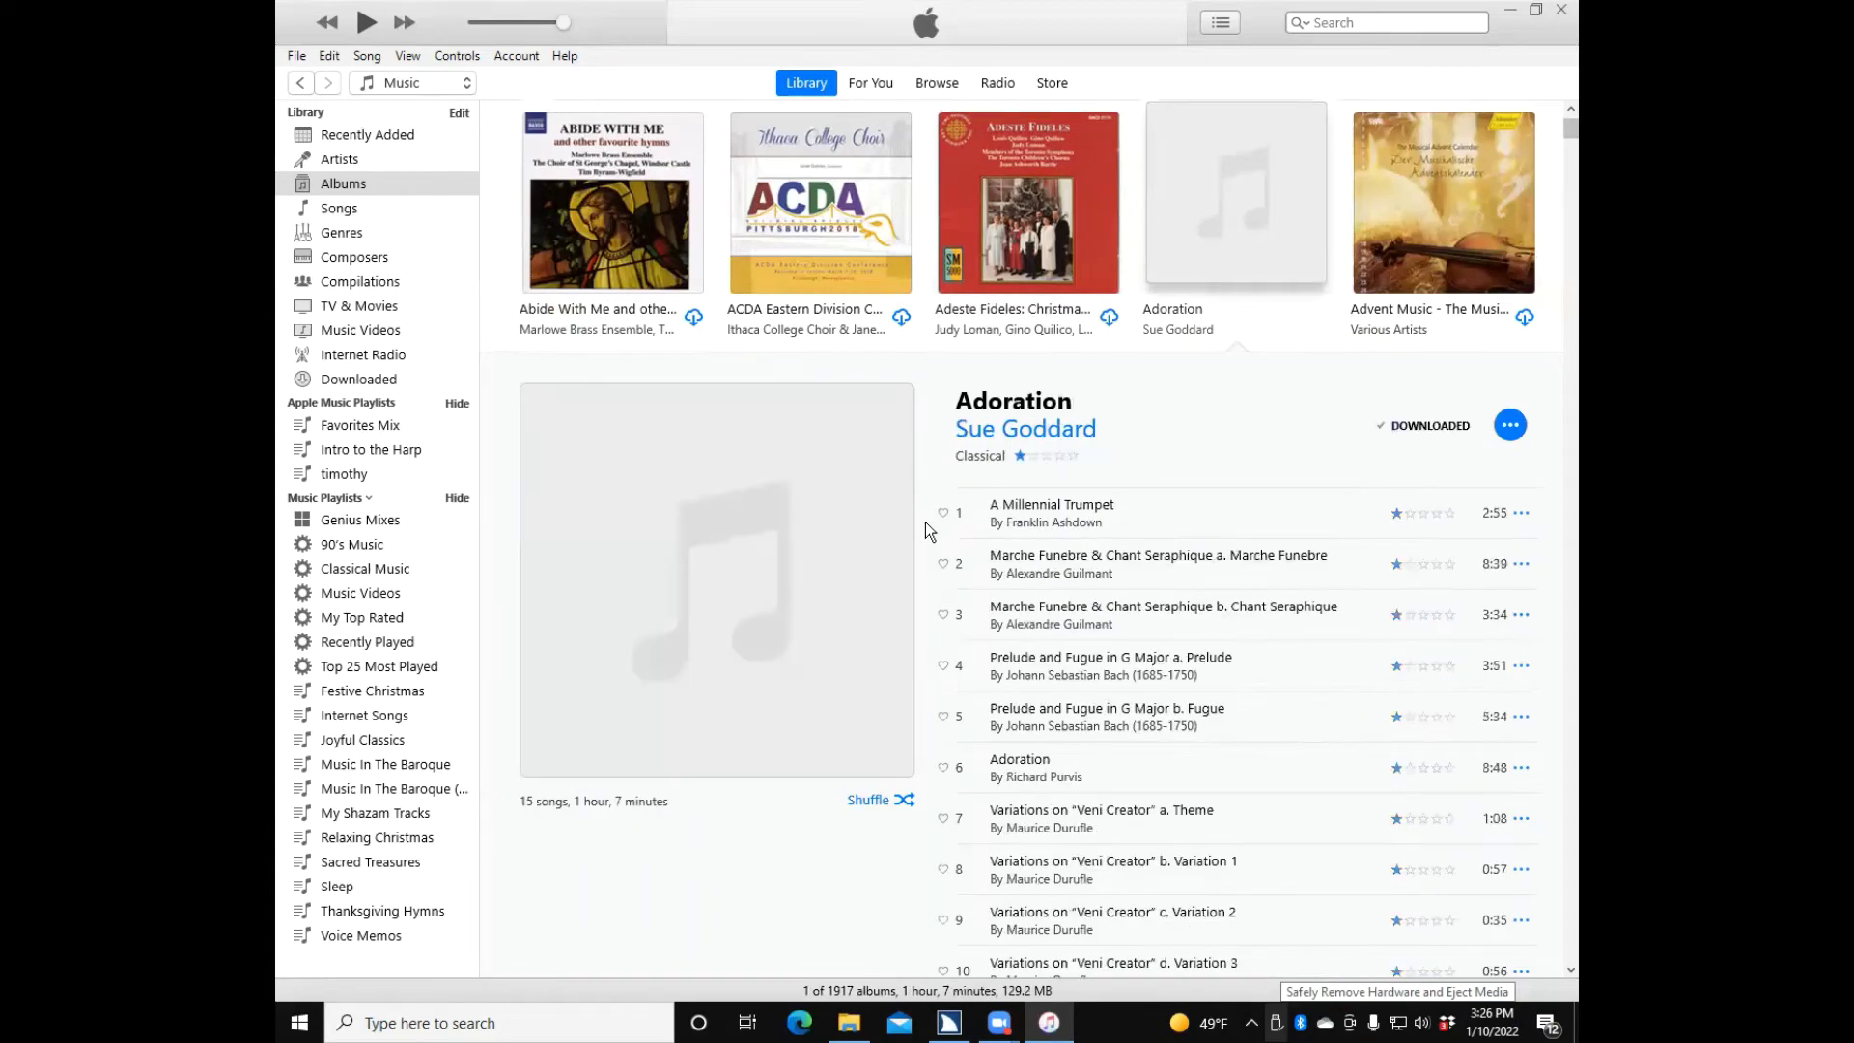
pyautogui.press('Right')
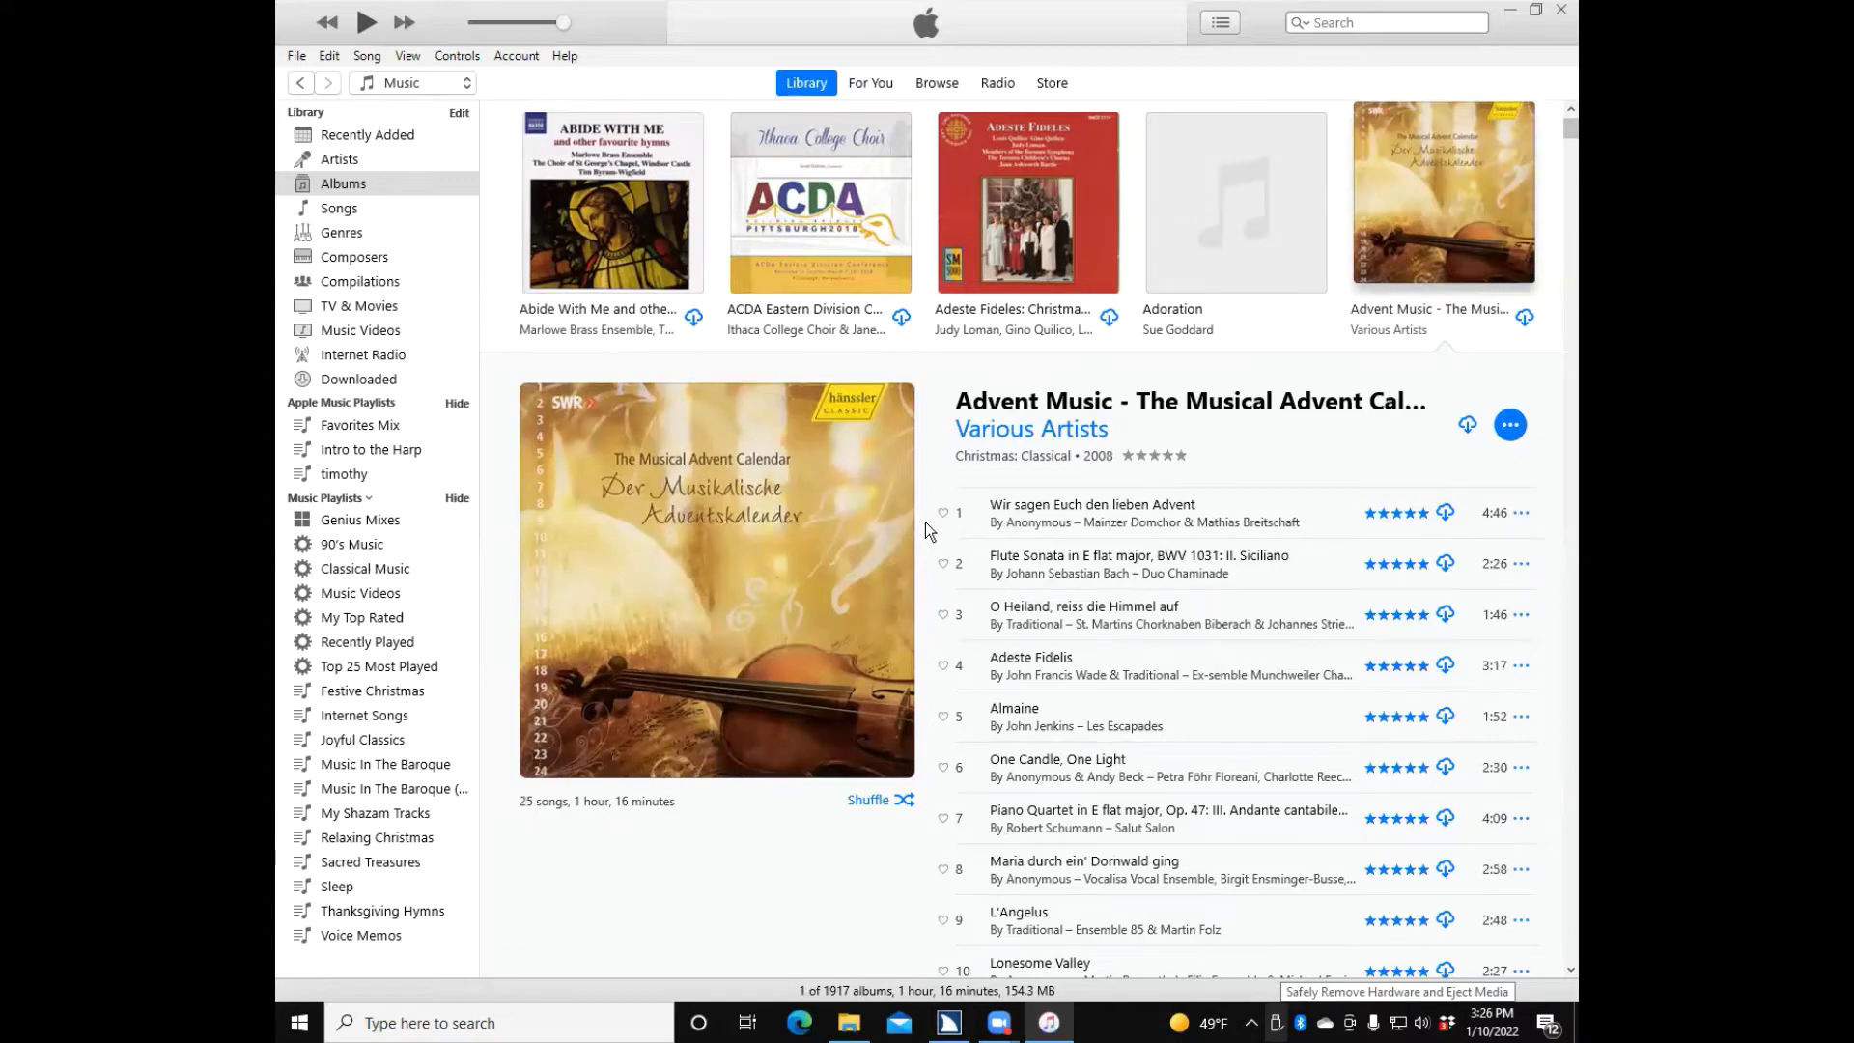
pyautogui.press('End')
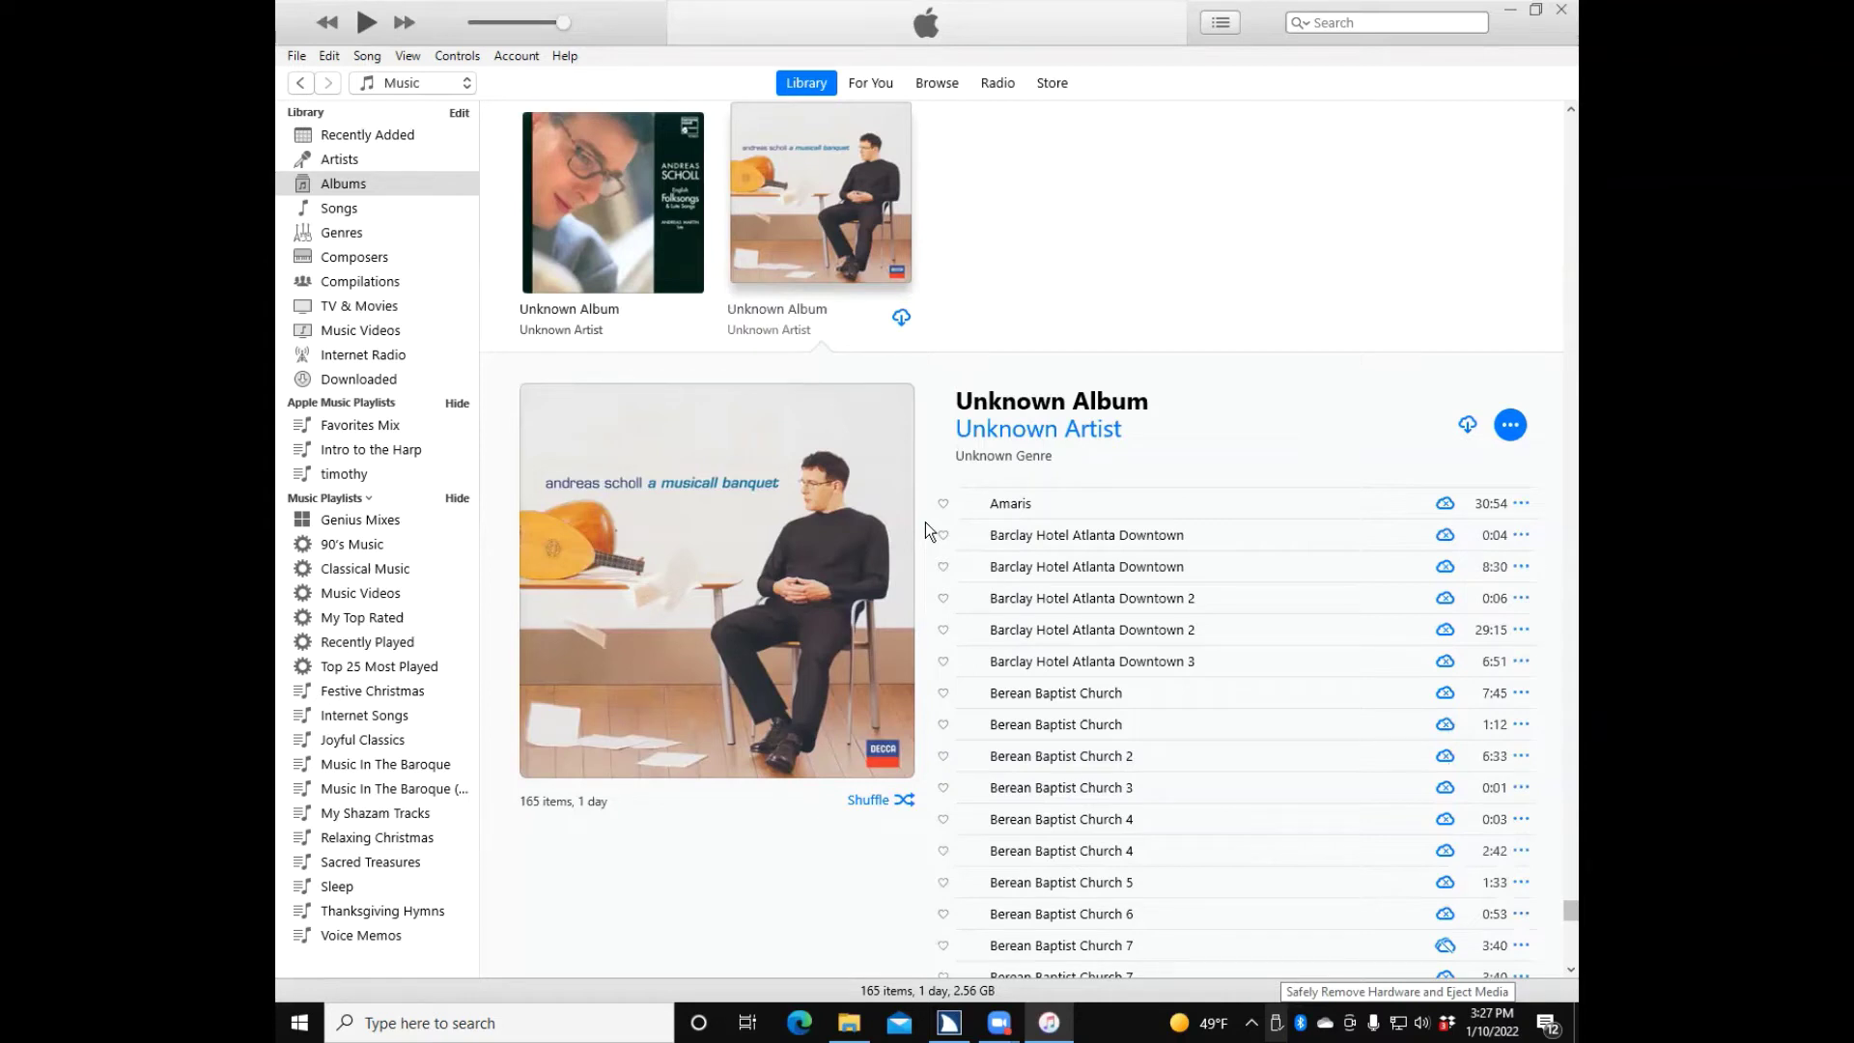
# Limit the music library to only downloaded music
pyautogui.hotkey('alt', 'v')
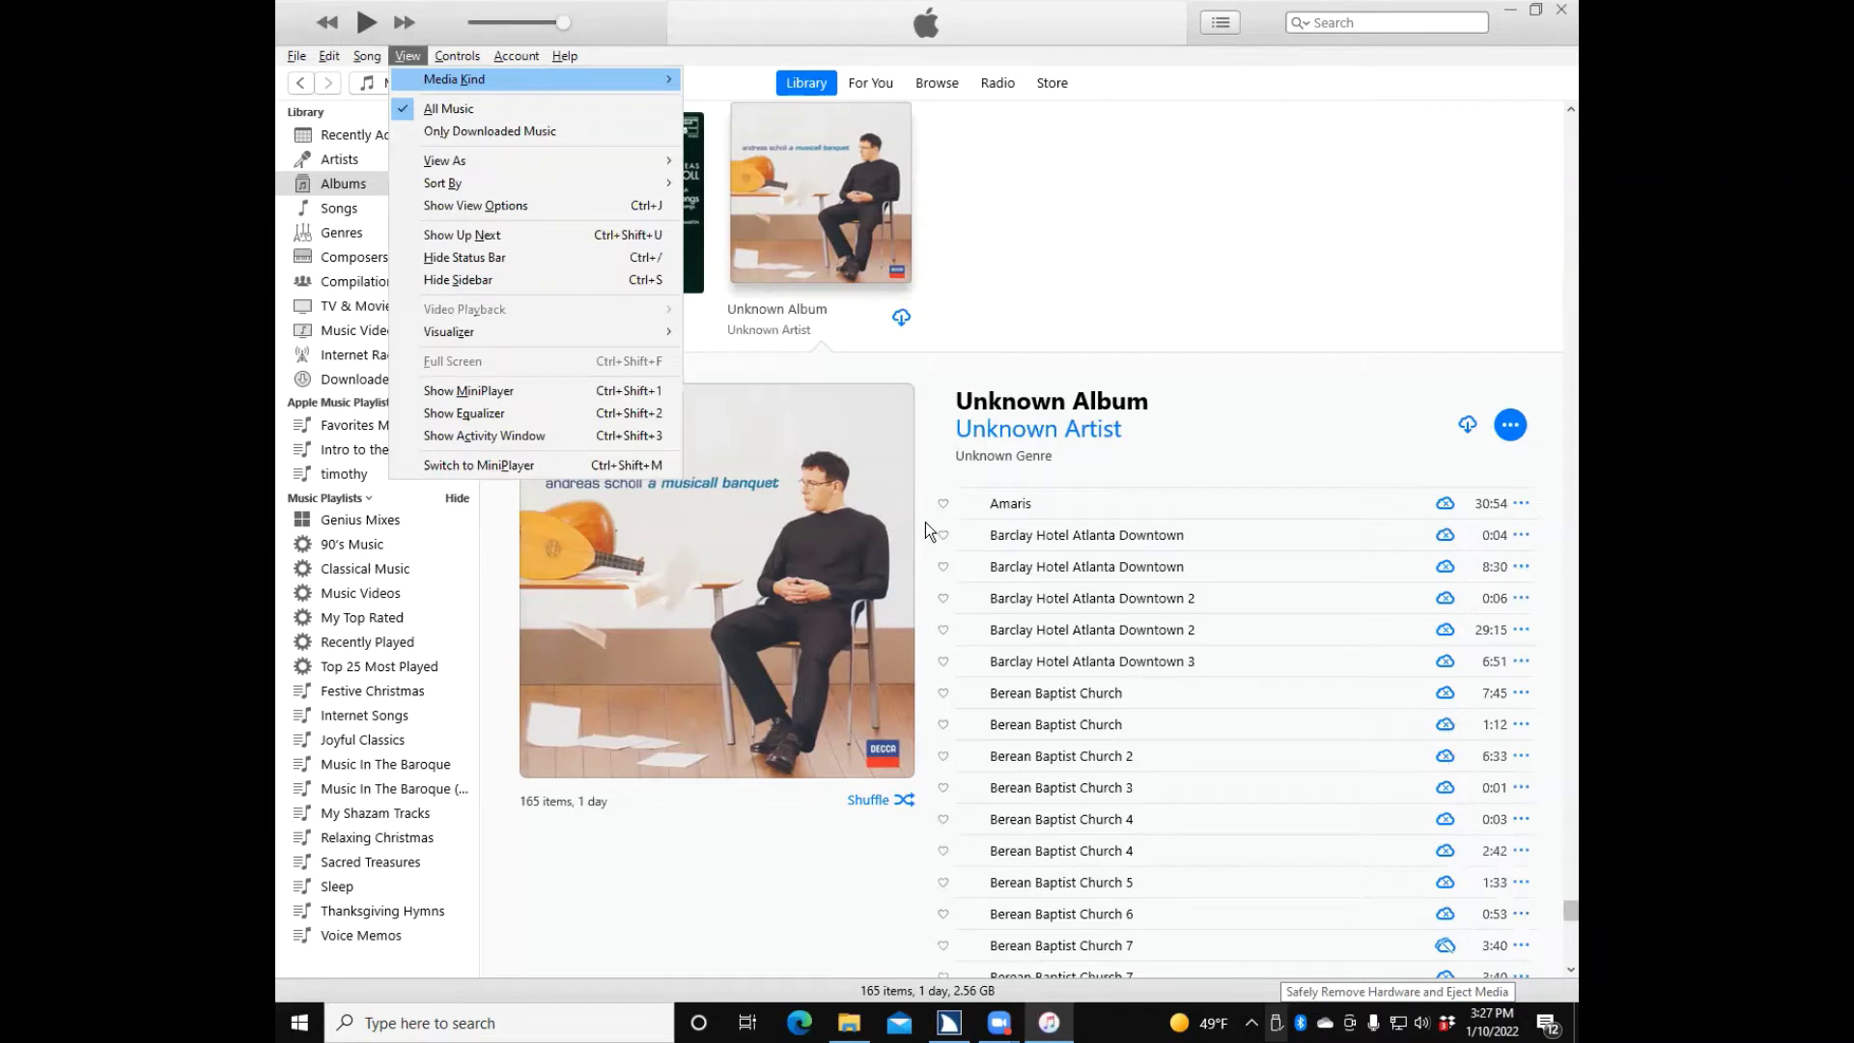
pyautogui.press('Down')
pyautogui.press('Down')
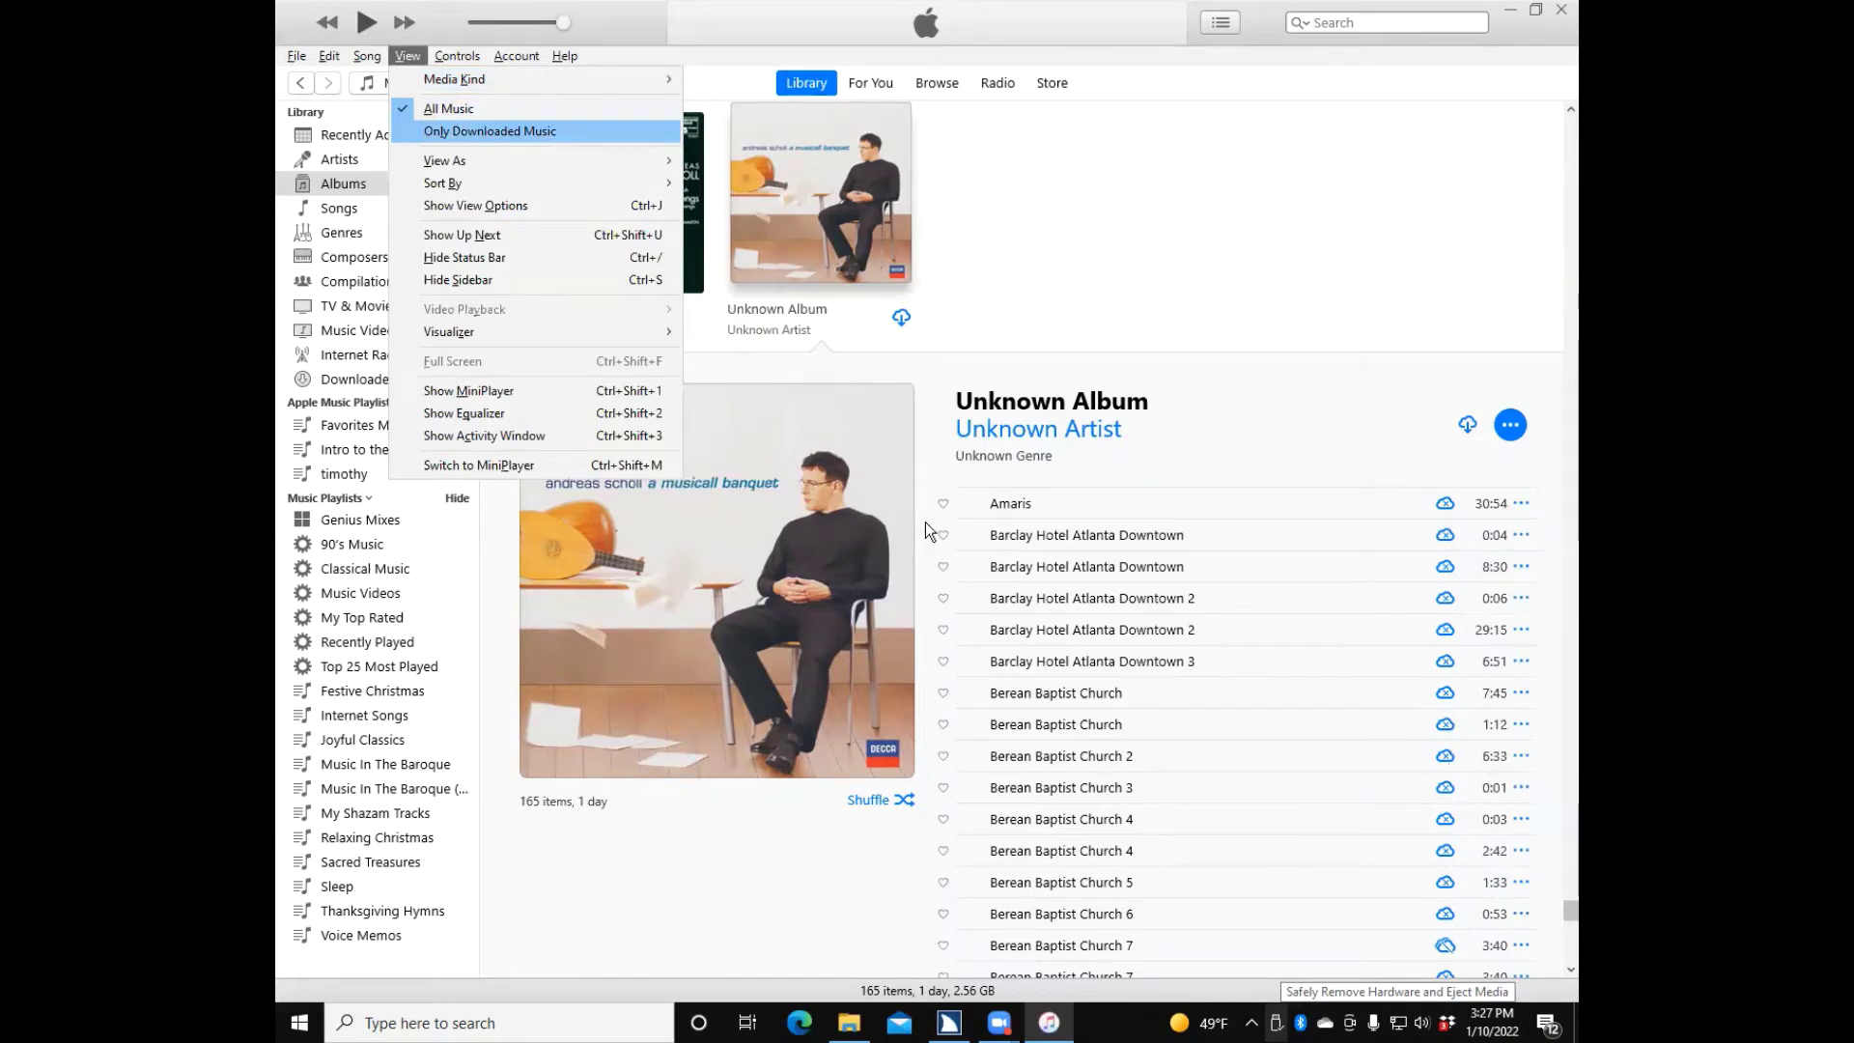
pyautogui.press('Escape')
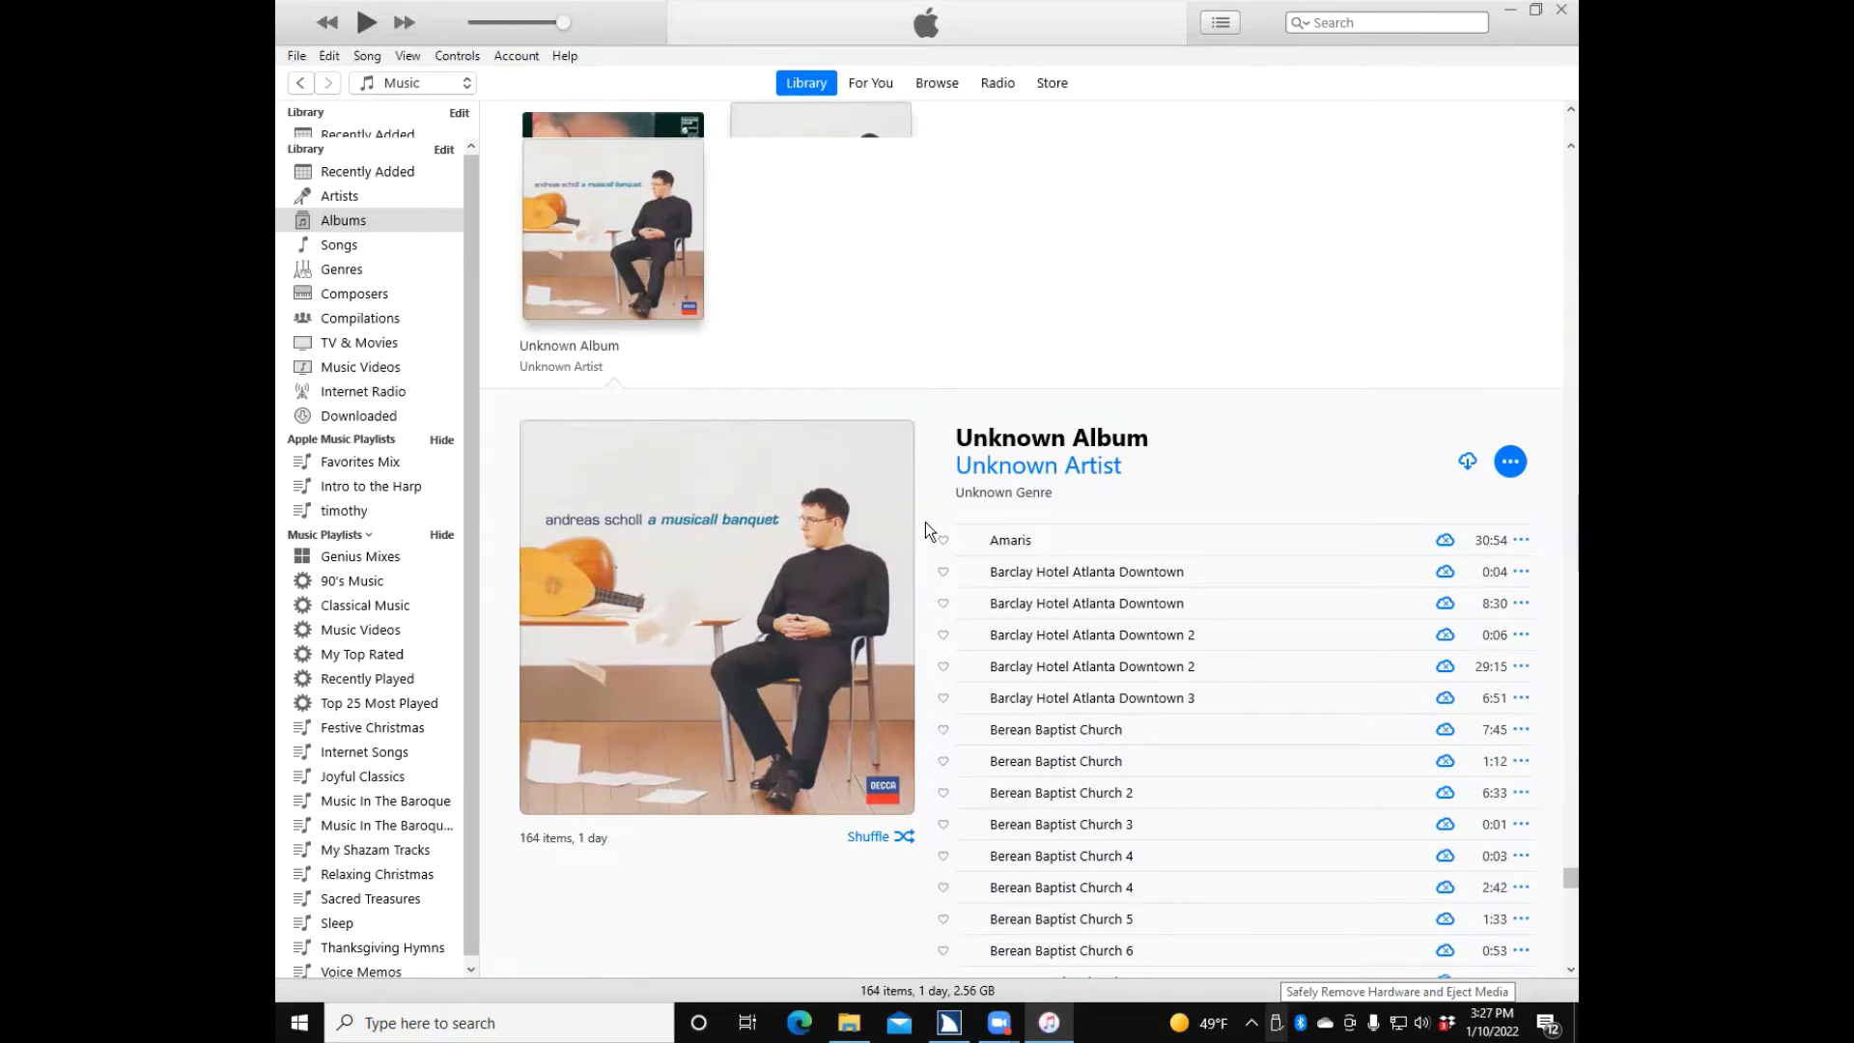
# Select the Amaris track in the last Unknown Album and go through the album's detail fields
pyautogui.click(926, 525)
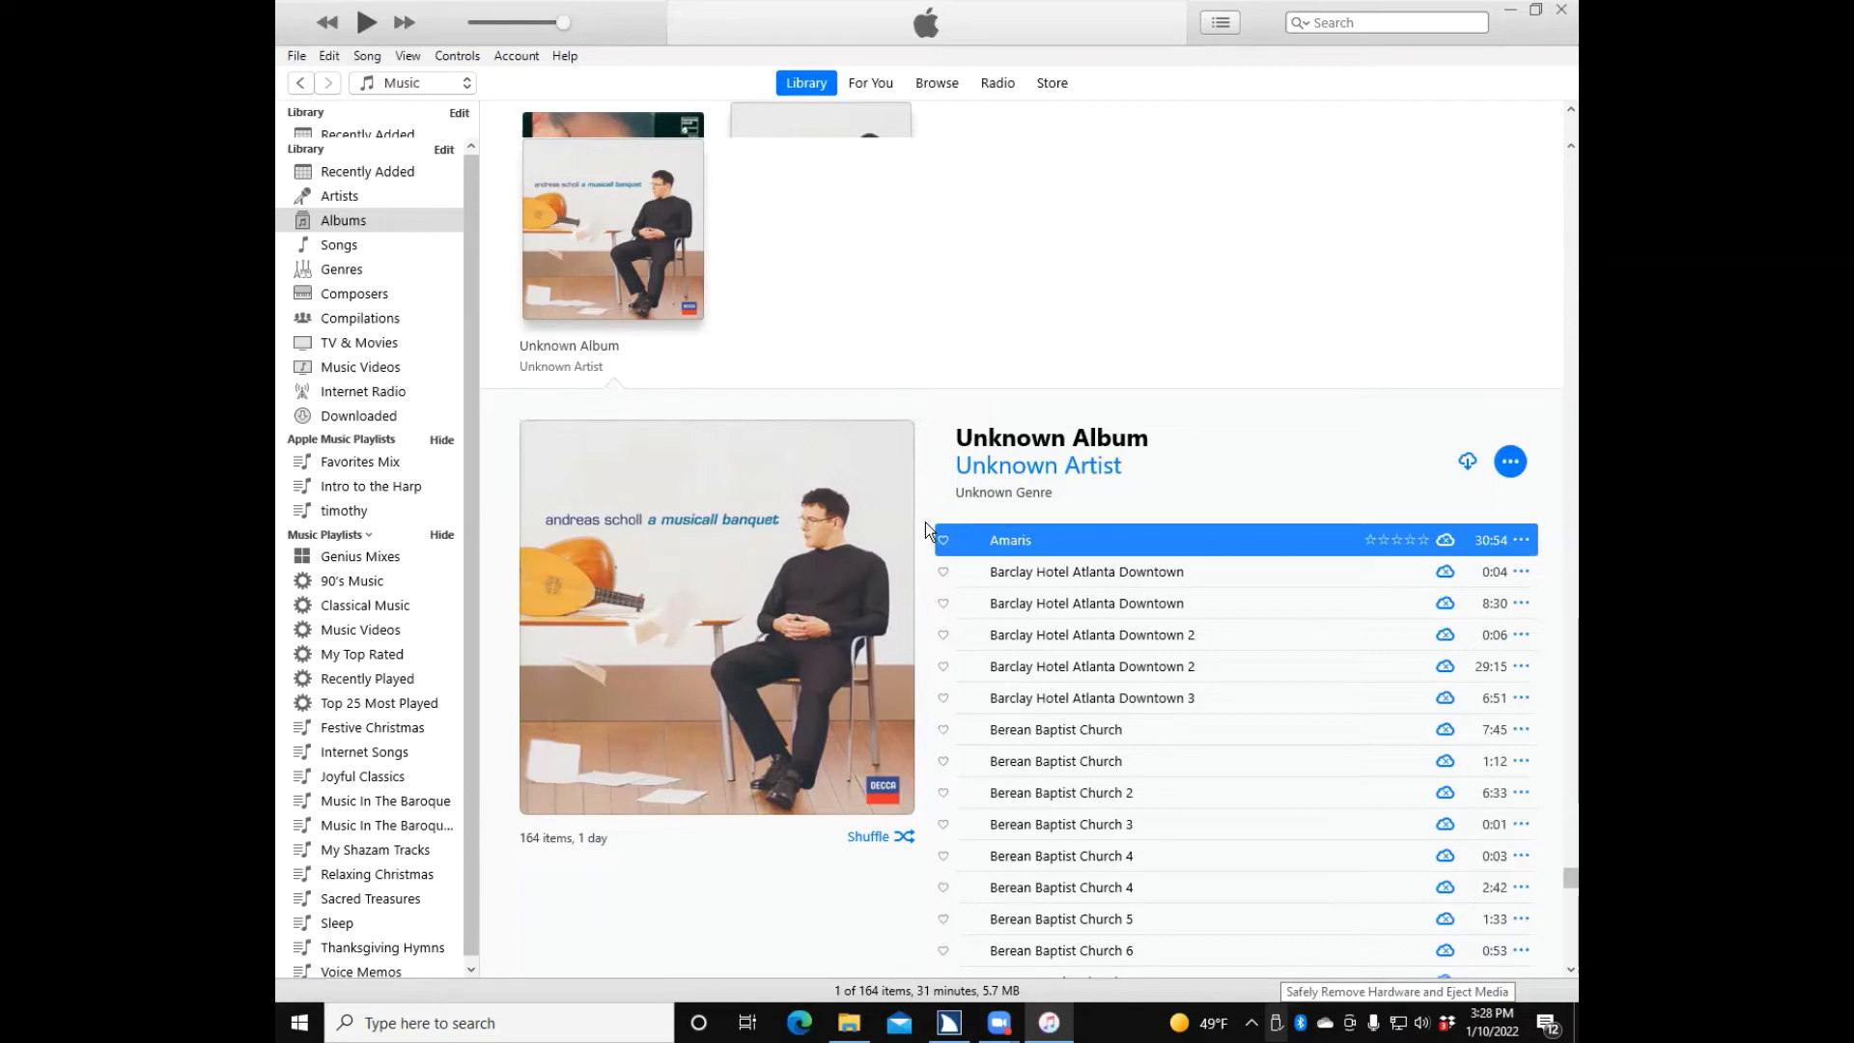
pyautogui.press('Tab')
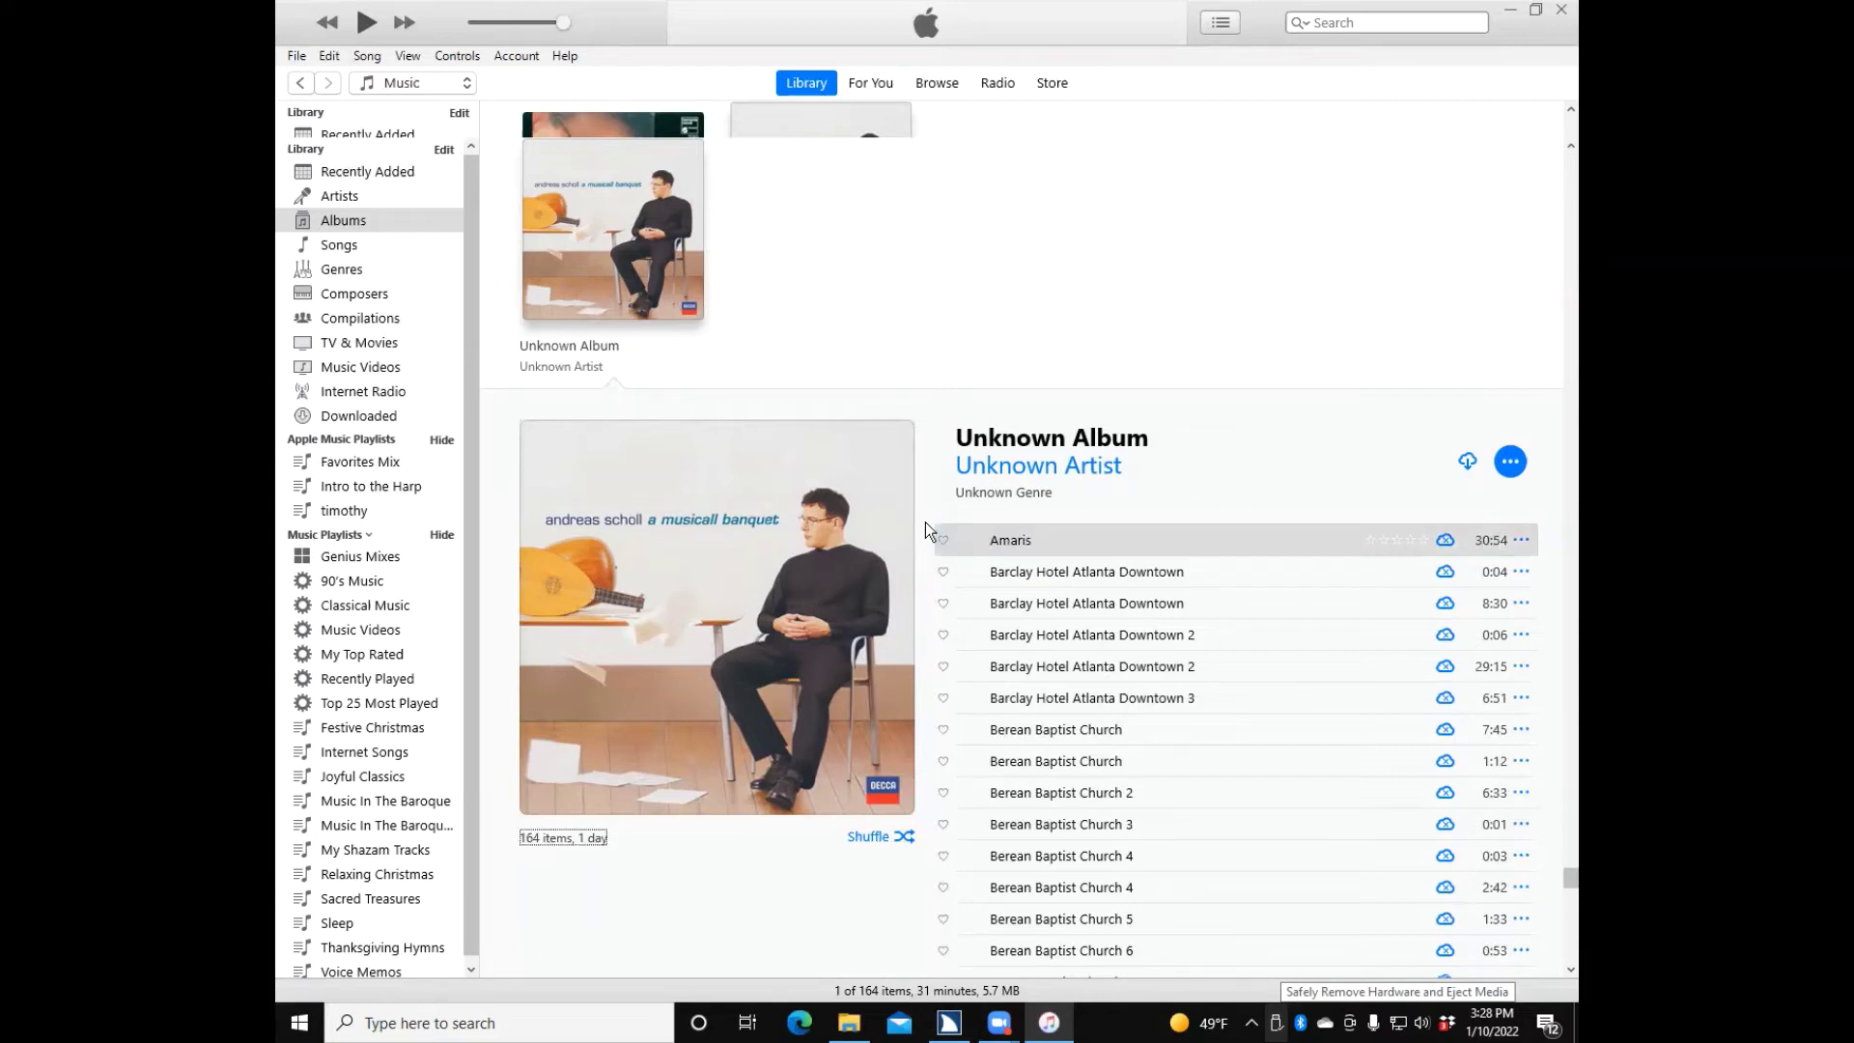
pyautogui.press('Tab')
pyautogui.press('Tab')
pyautogui.press('Tab')
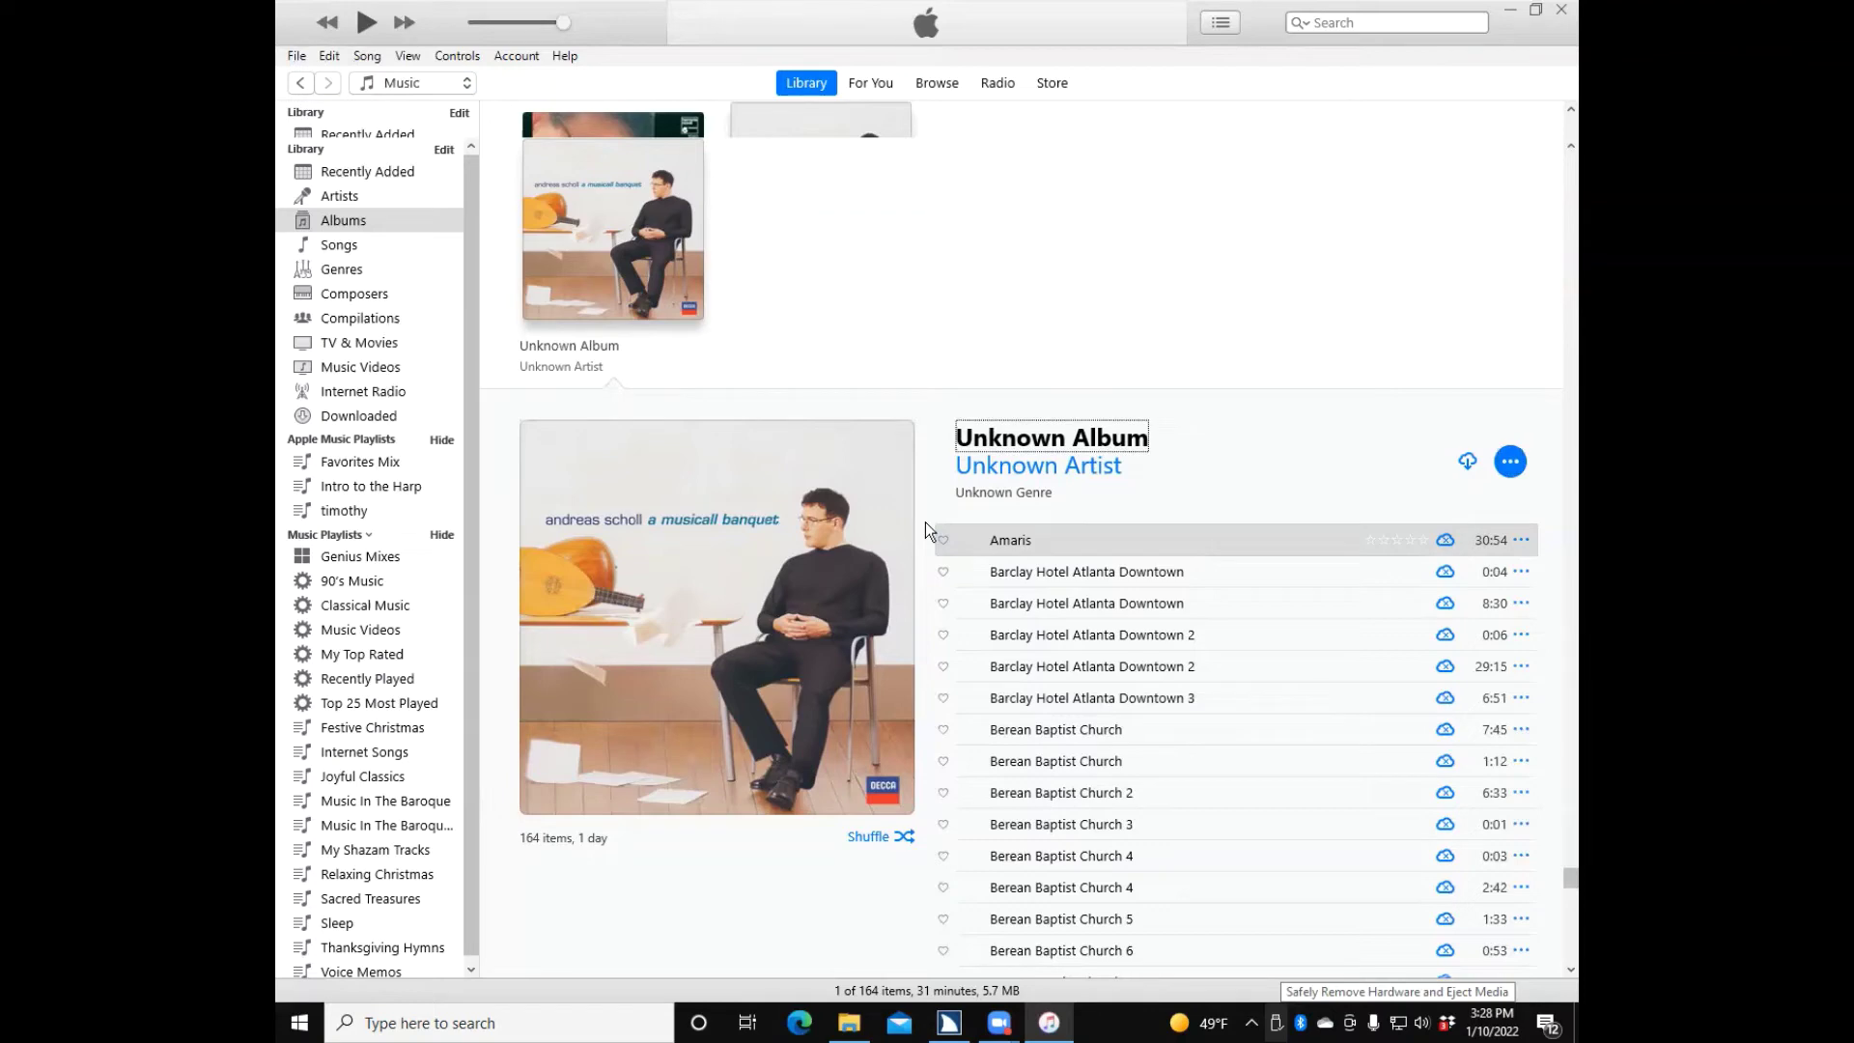
pyautogui.press('Tab')
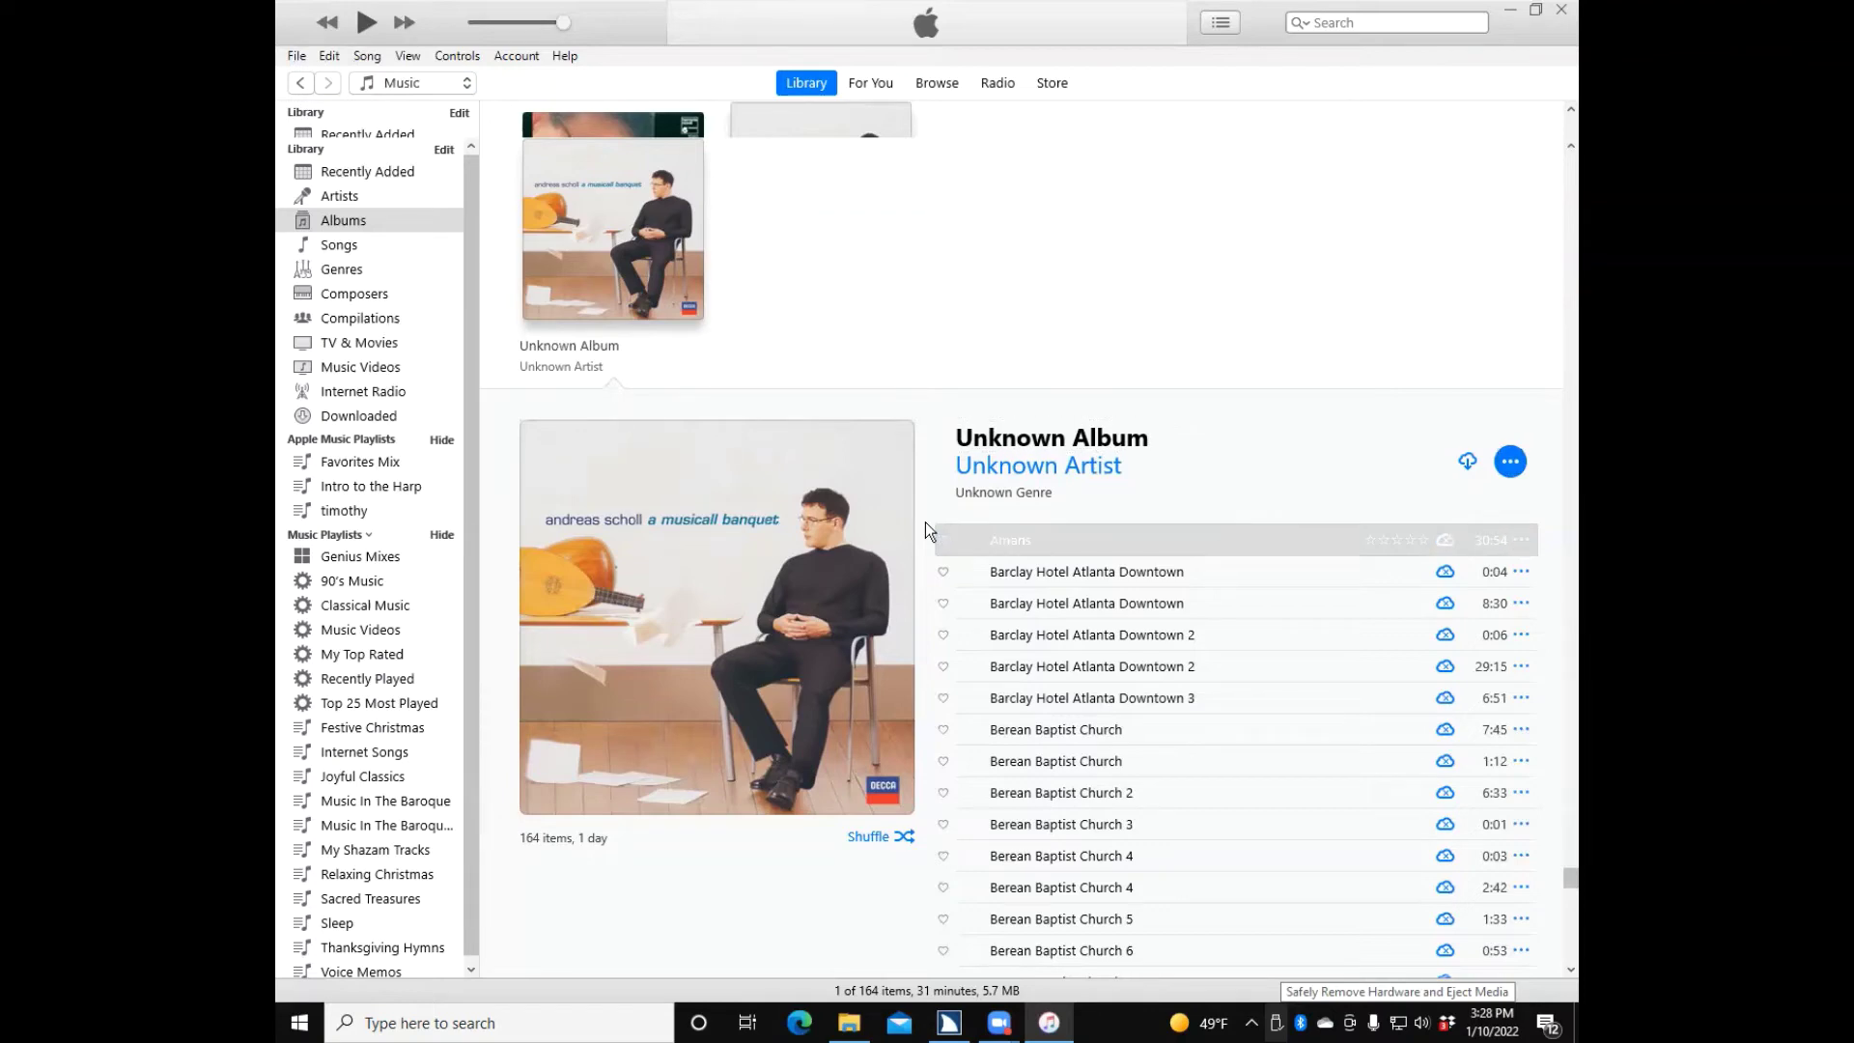
# Go back through the last albums and expand 50 Most Loved Piano Classics [Disc 3]
pyautogui.press('Left')
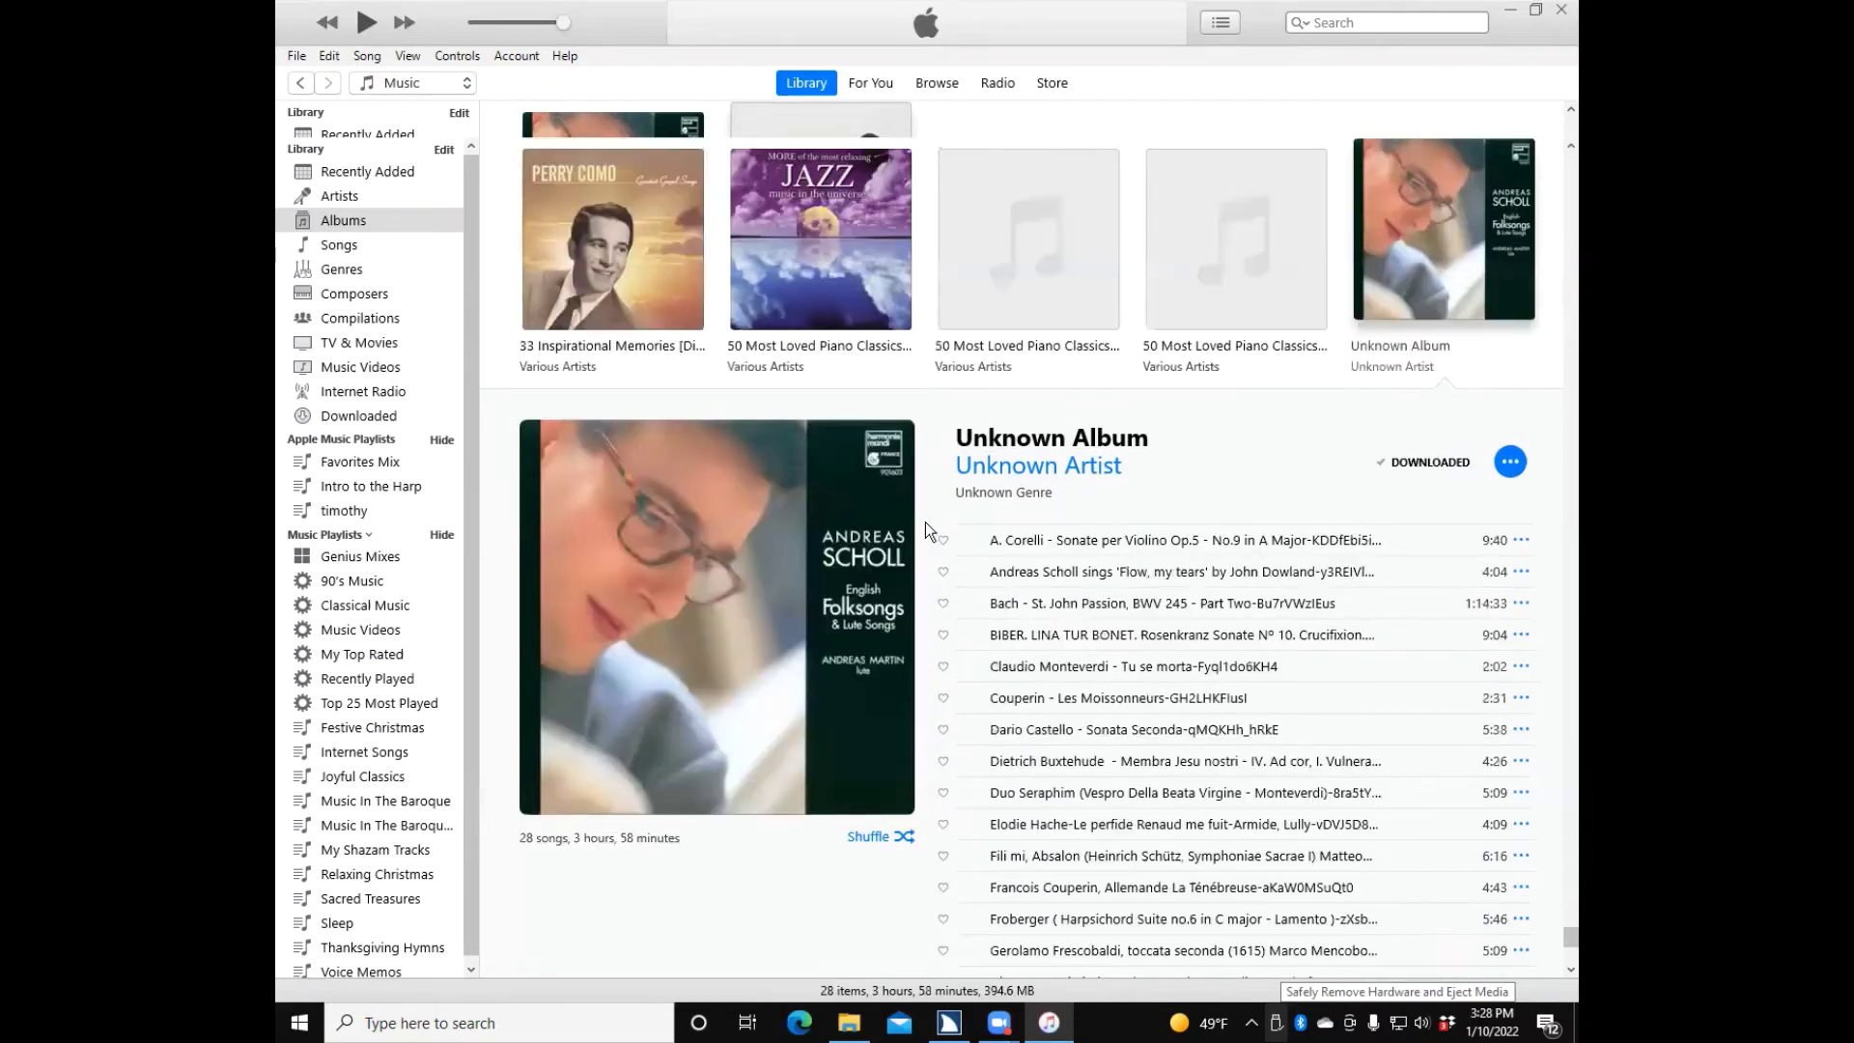
pyautogui.press('Left')
pyautogui.press('Right')
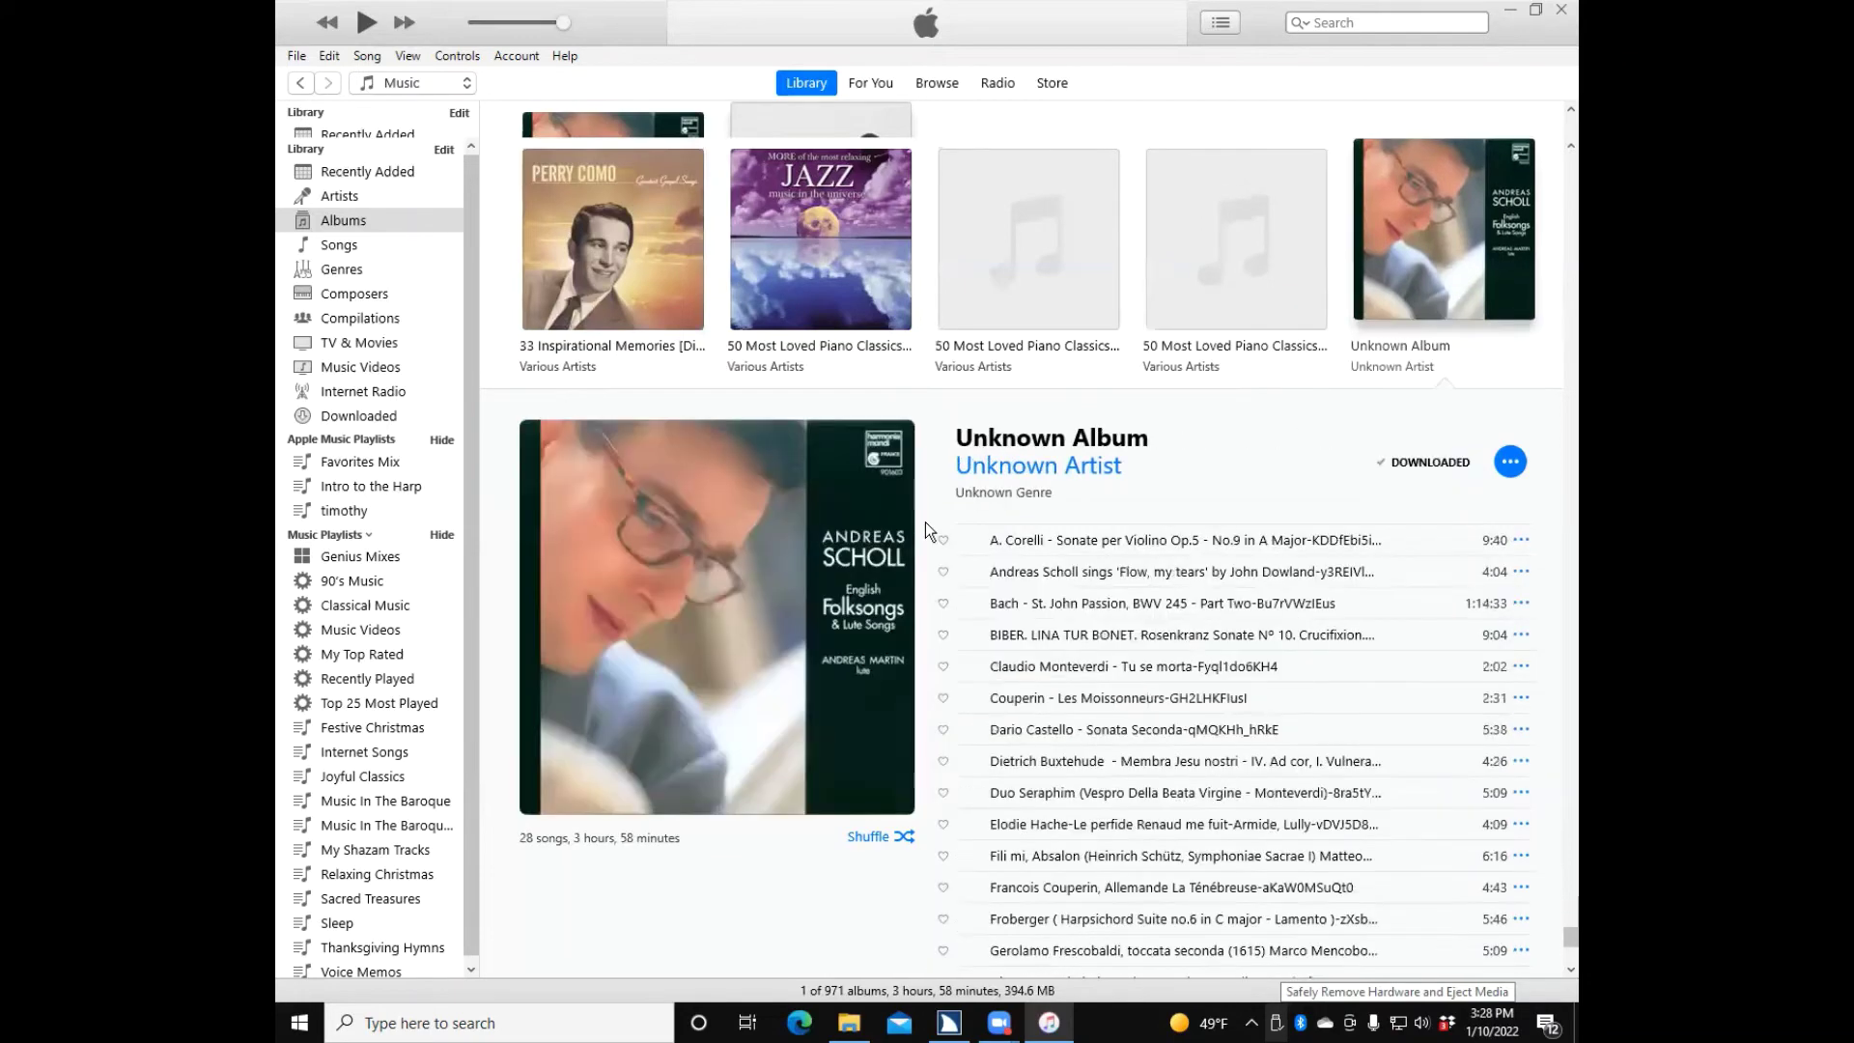
pyautogui.press('Right')
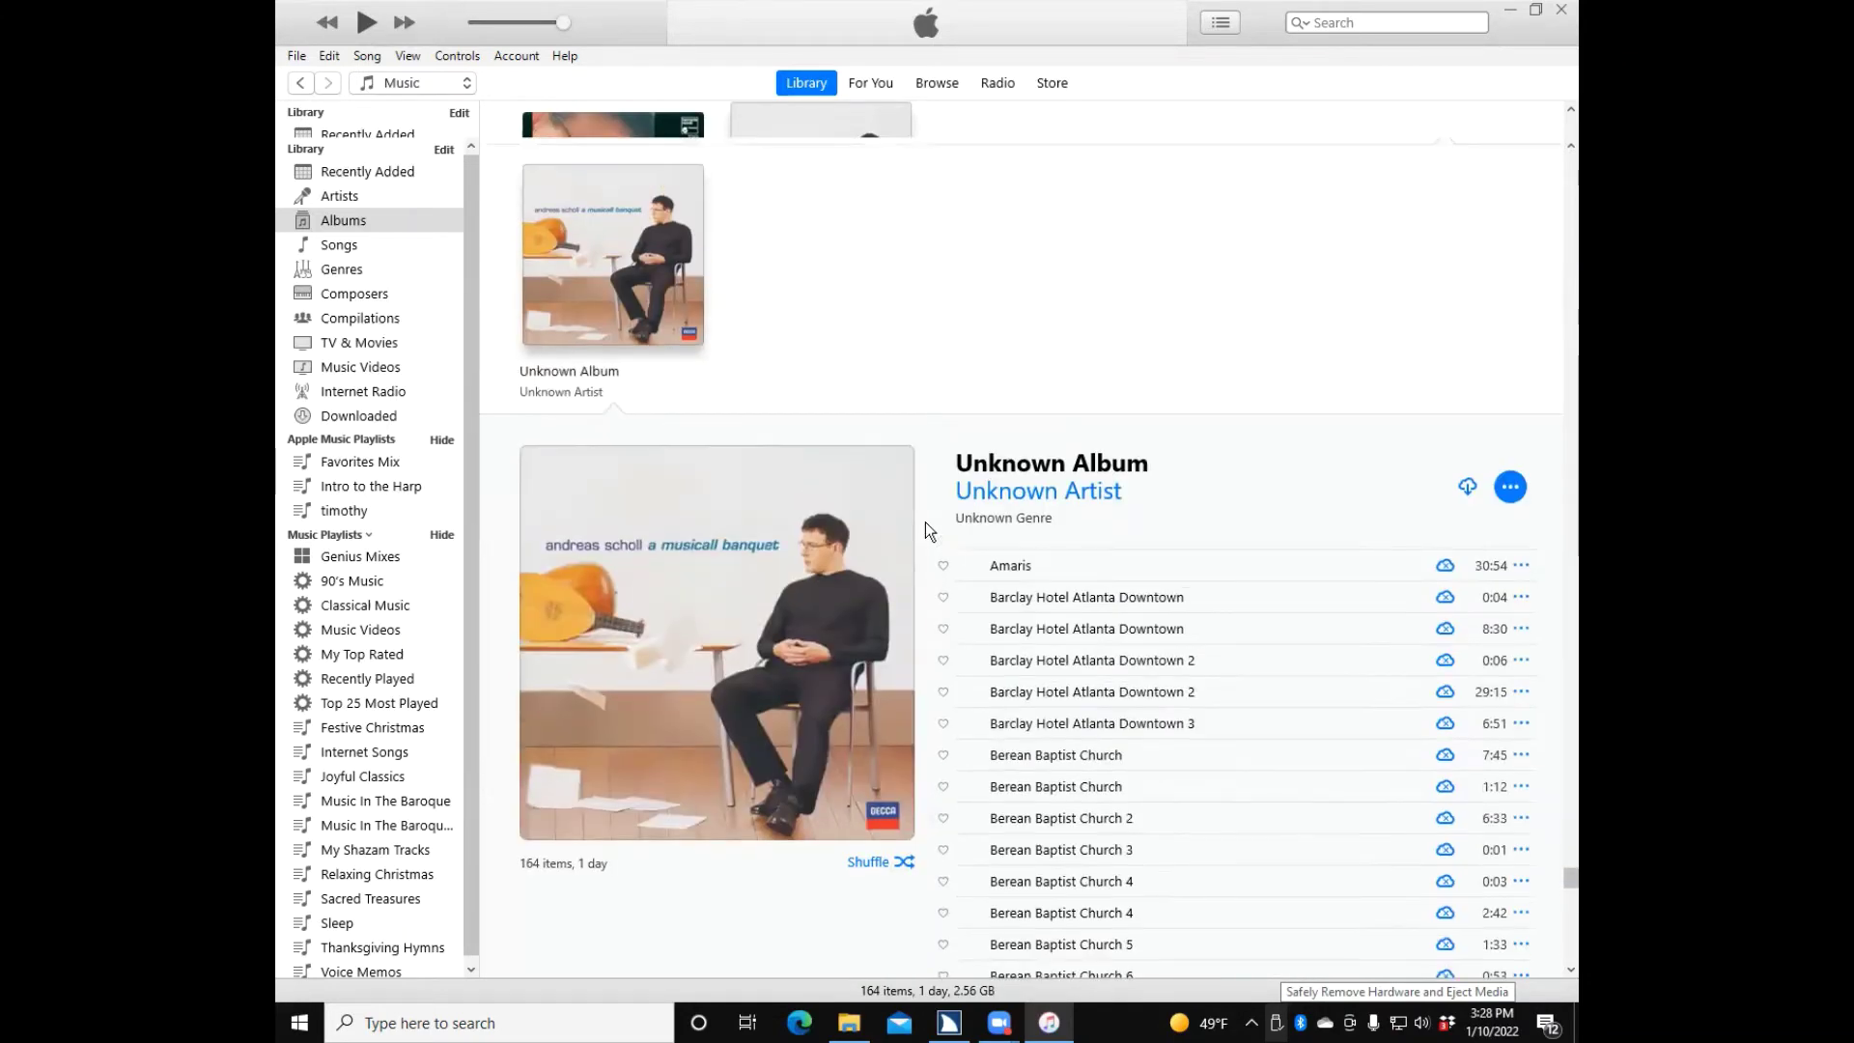
pyautogui.press('Left')
pyautogui.press('Left')
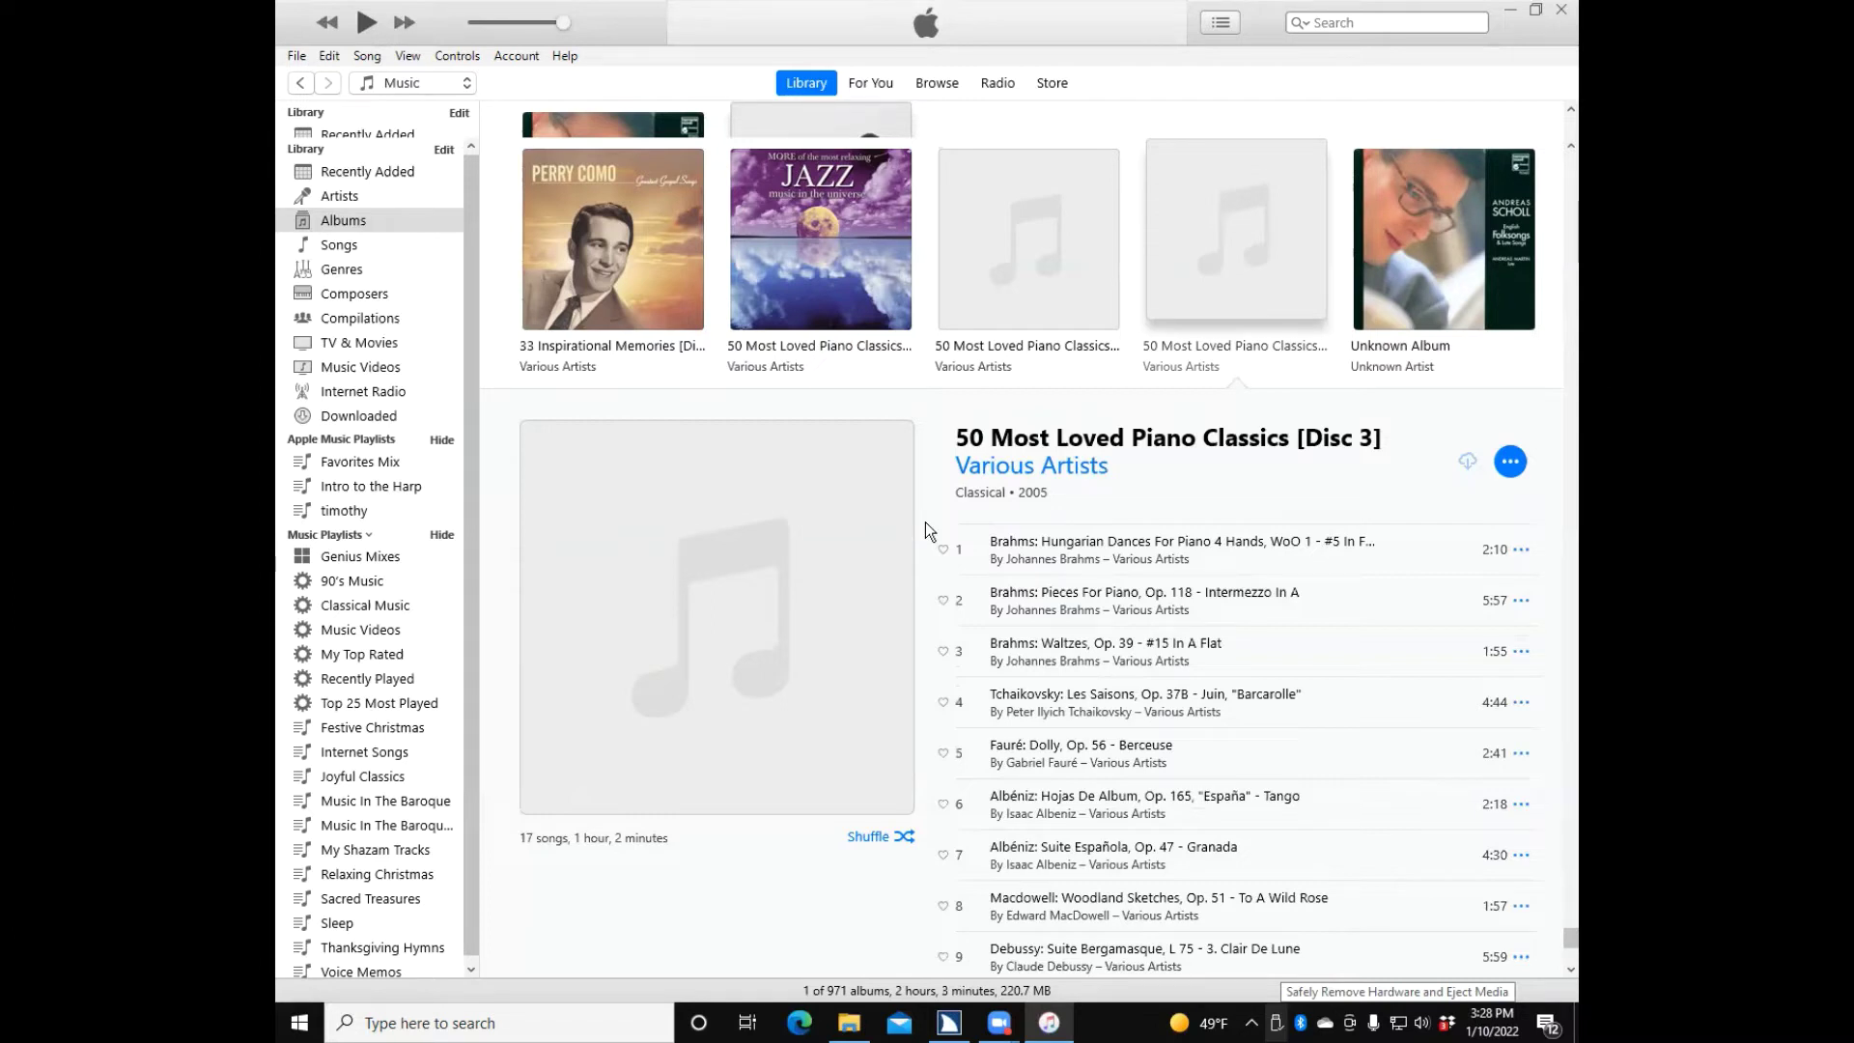
# Select the first track, Brahms: Hungarian Dances, and show its file in Windows Explorer
pyautogui.press('Tab')
pyautogui.press('Tab')
pyautogui.press('Tab')
pyautogui.press('Tab')
pyautogui.press('Tab')
pyautogui.click(927, 541)
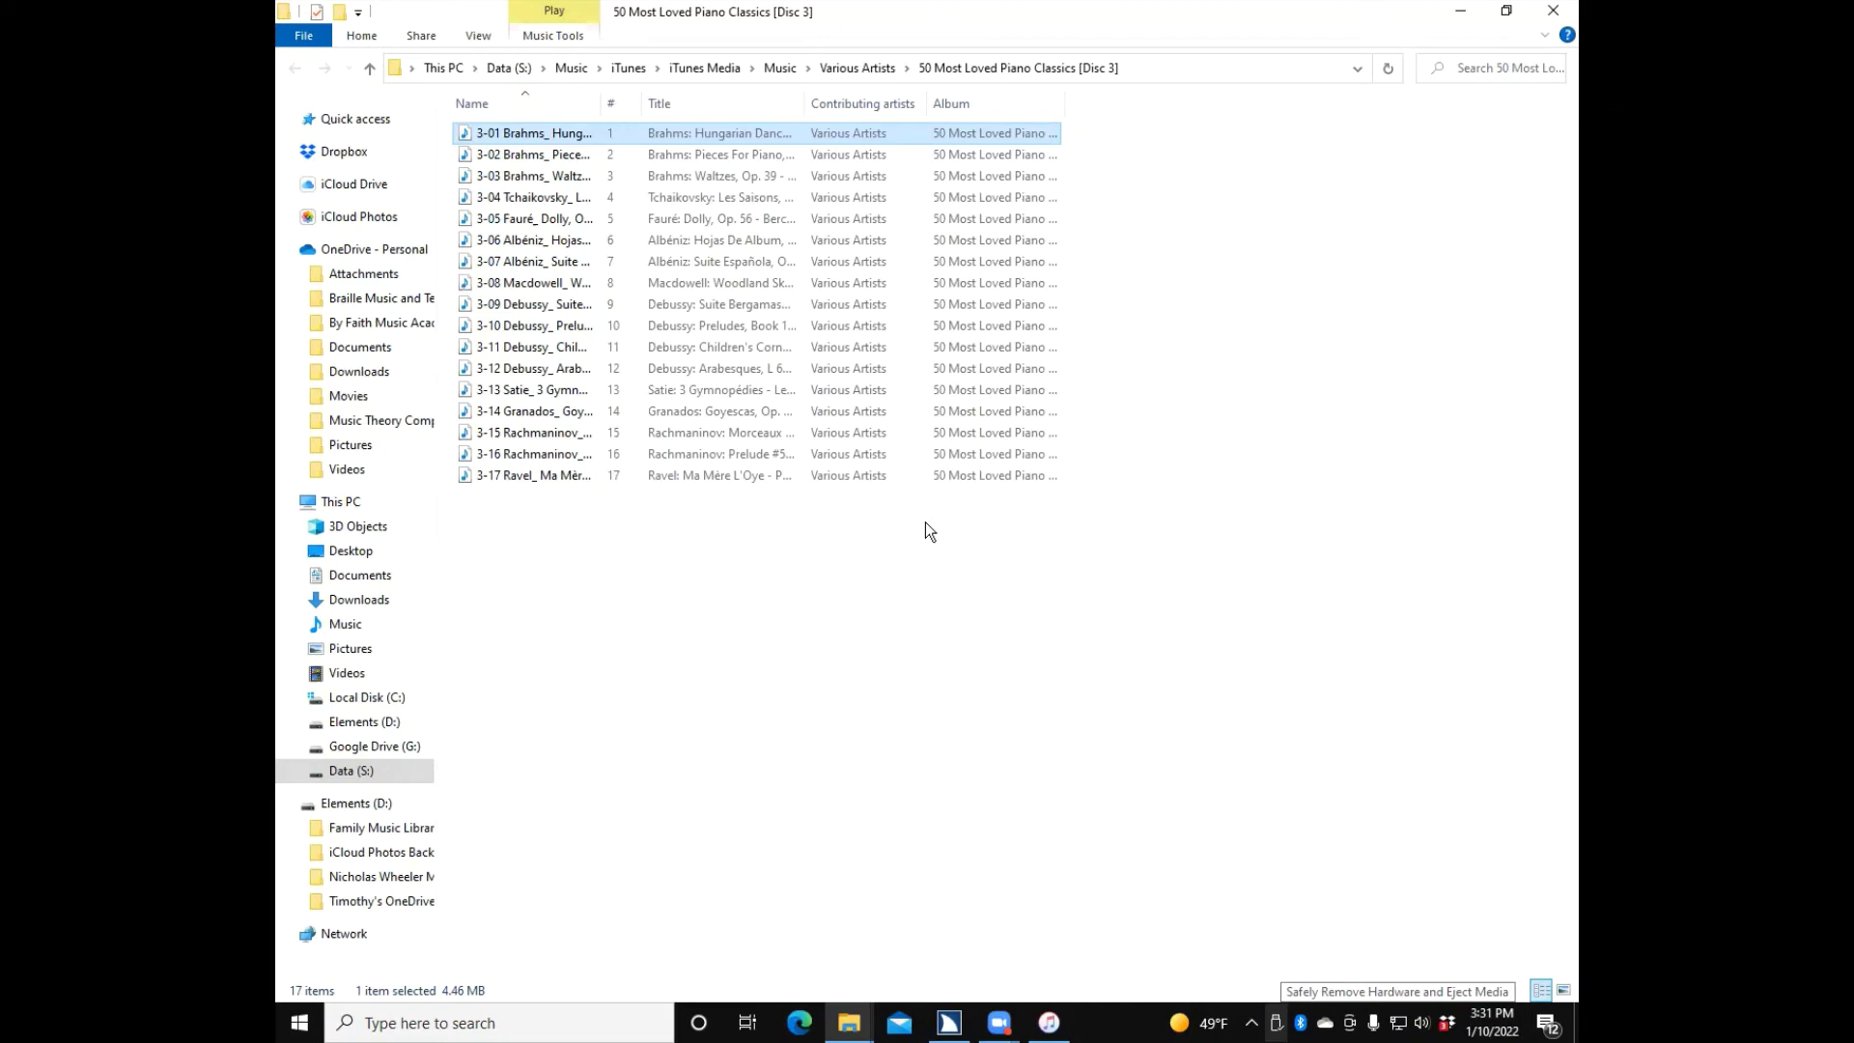
# Return to iTunes, select track 12, Debussy: Arabesques, L 66 - Andante Con Moto, and show its file in Windows Explorer
pyautogui.hotkey('alt', 'Tab')
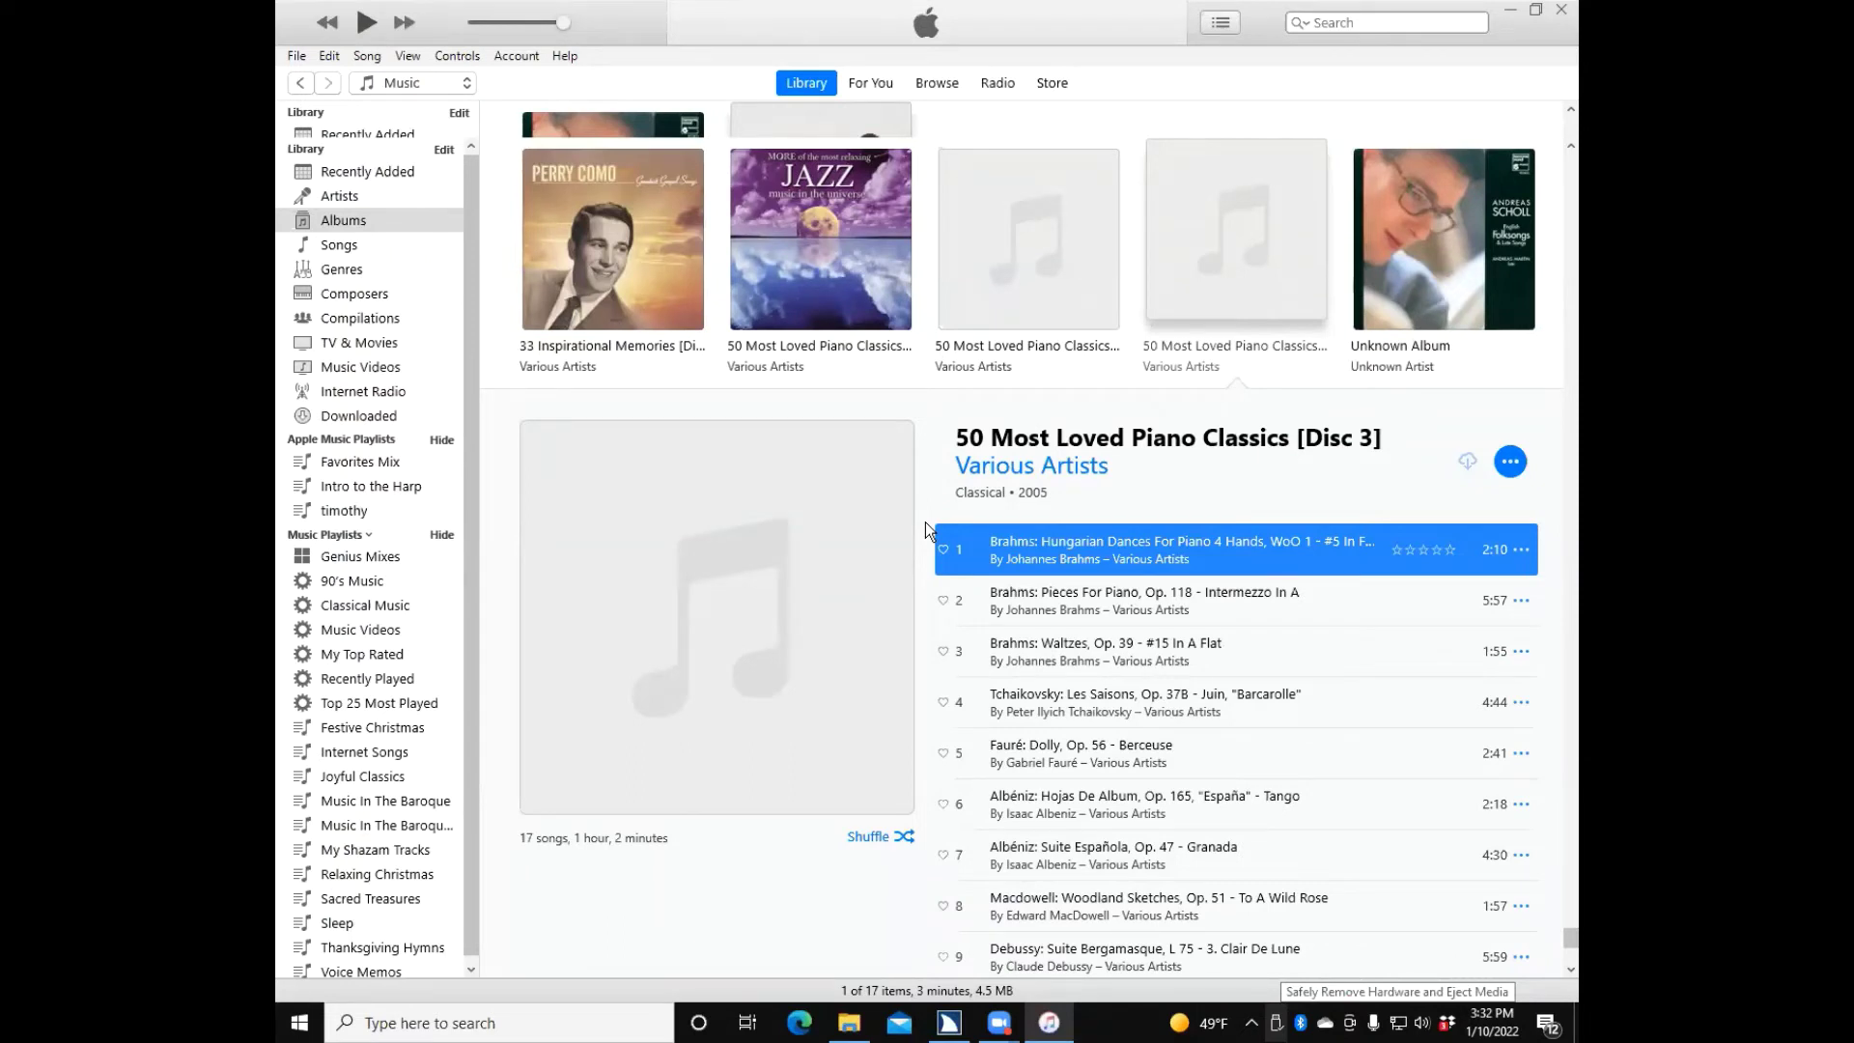
pyautogui.press('Down')
pyautogui.press('Down')
pyautogui.press('Down')
pyautogui.press('Down')
pyautogui.press('Down')
pyautogui.press('Down')
pyautogui.press('Down')
pyautogui.press('Down')
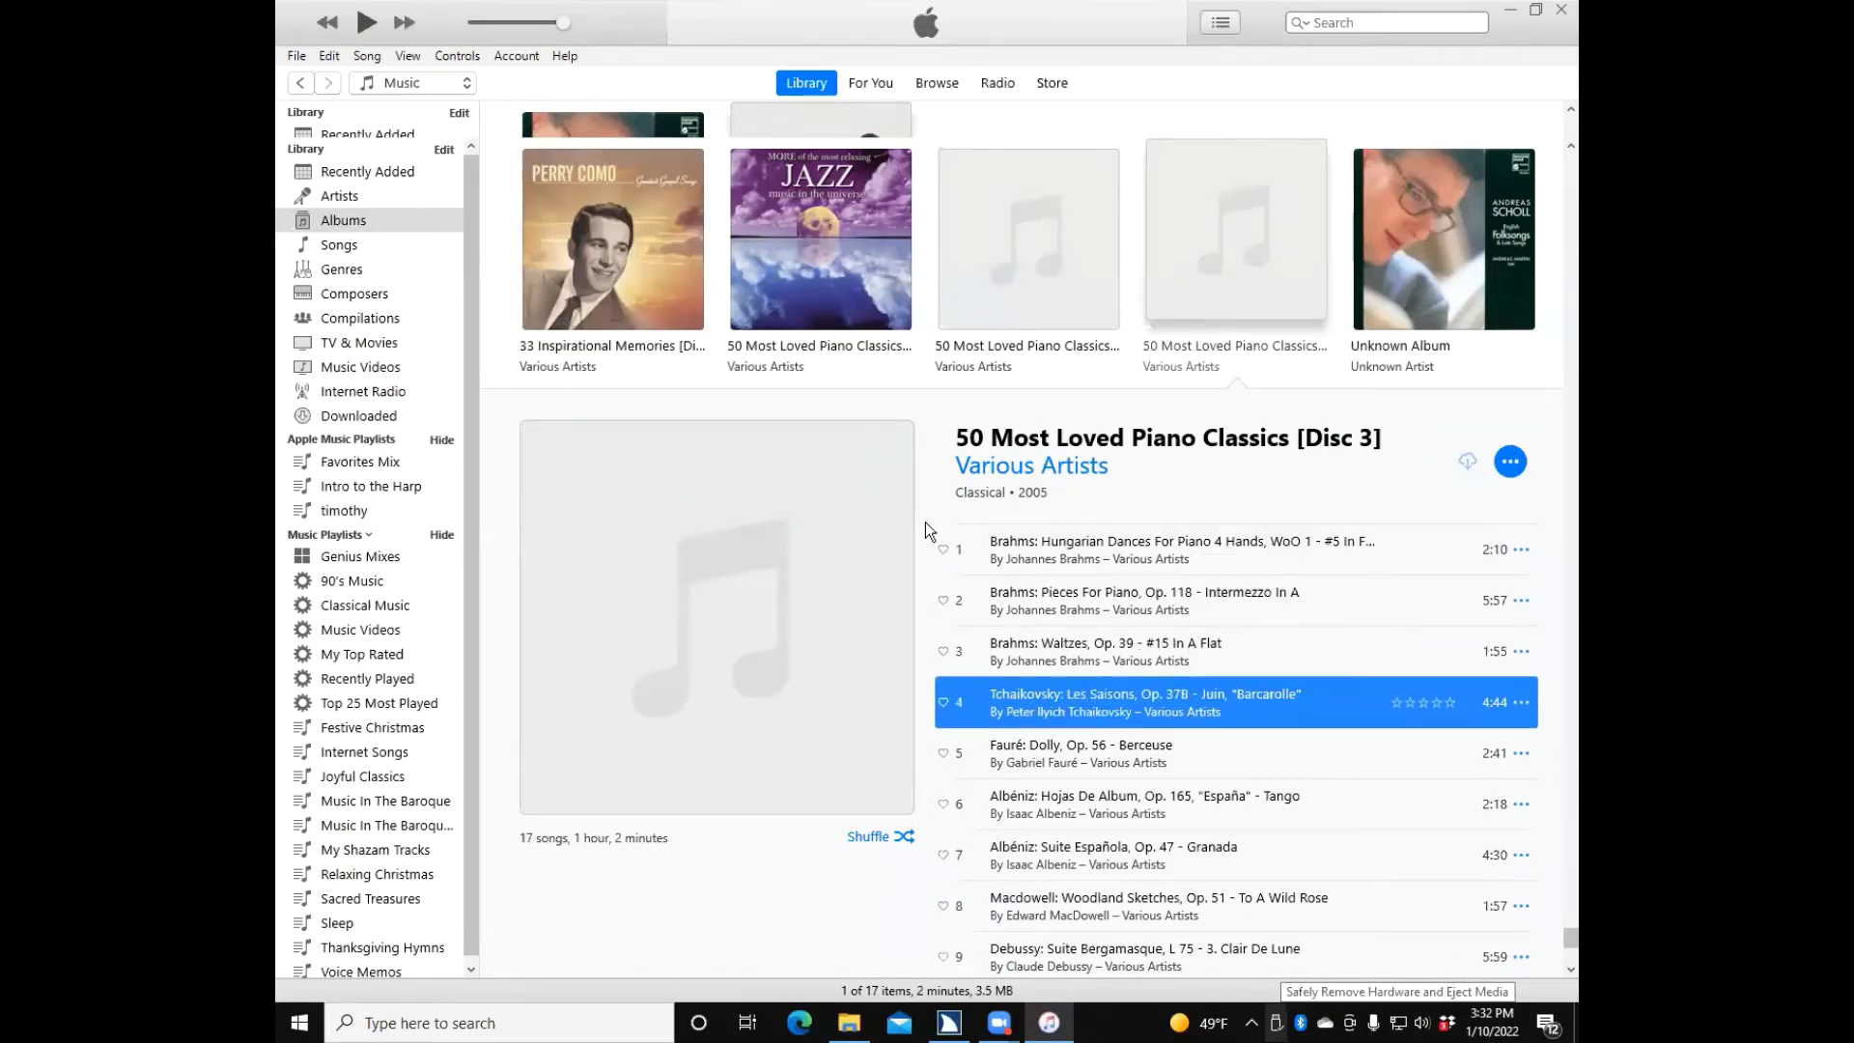
pyautogui.press('Down')
pyautogui.press('Down')
pyautogui.press('Down')
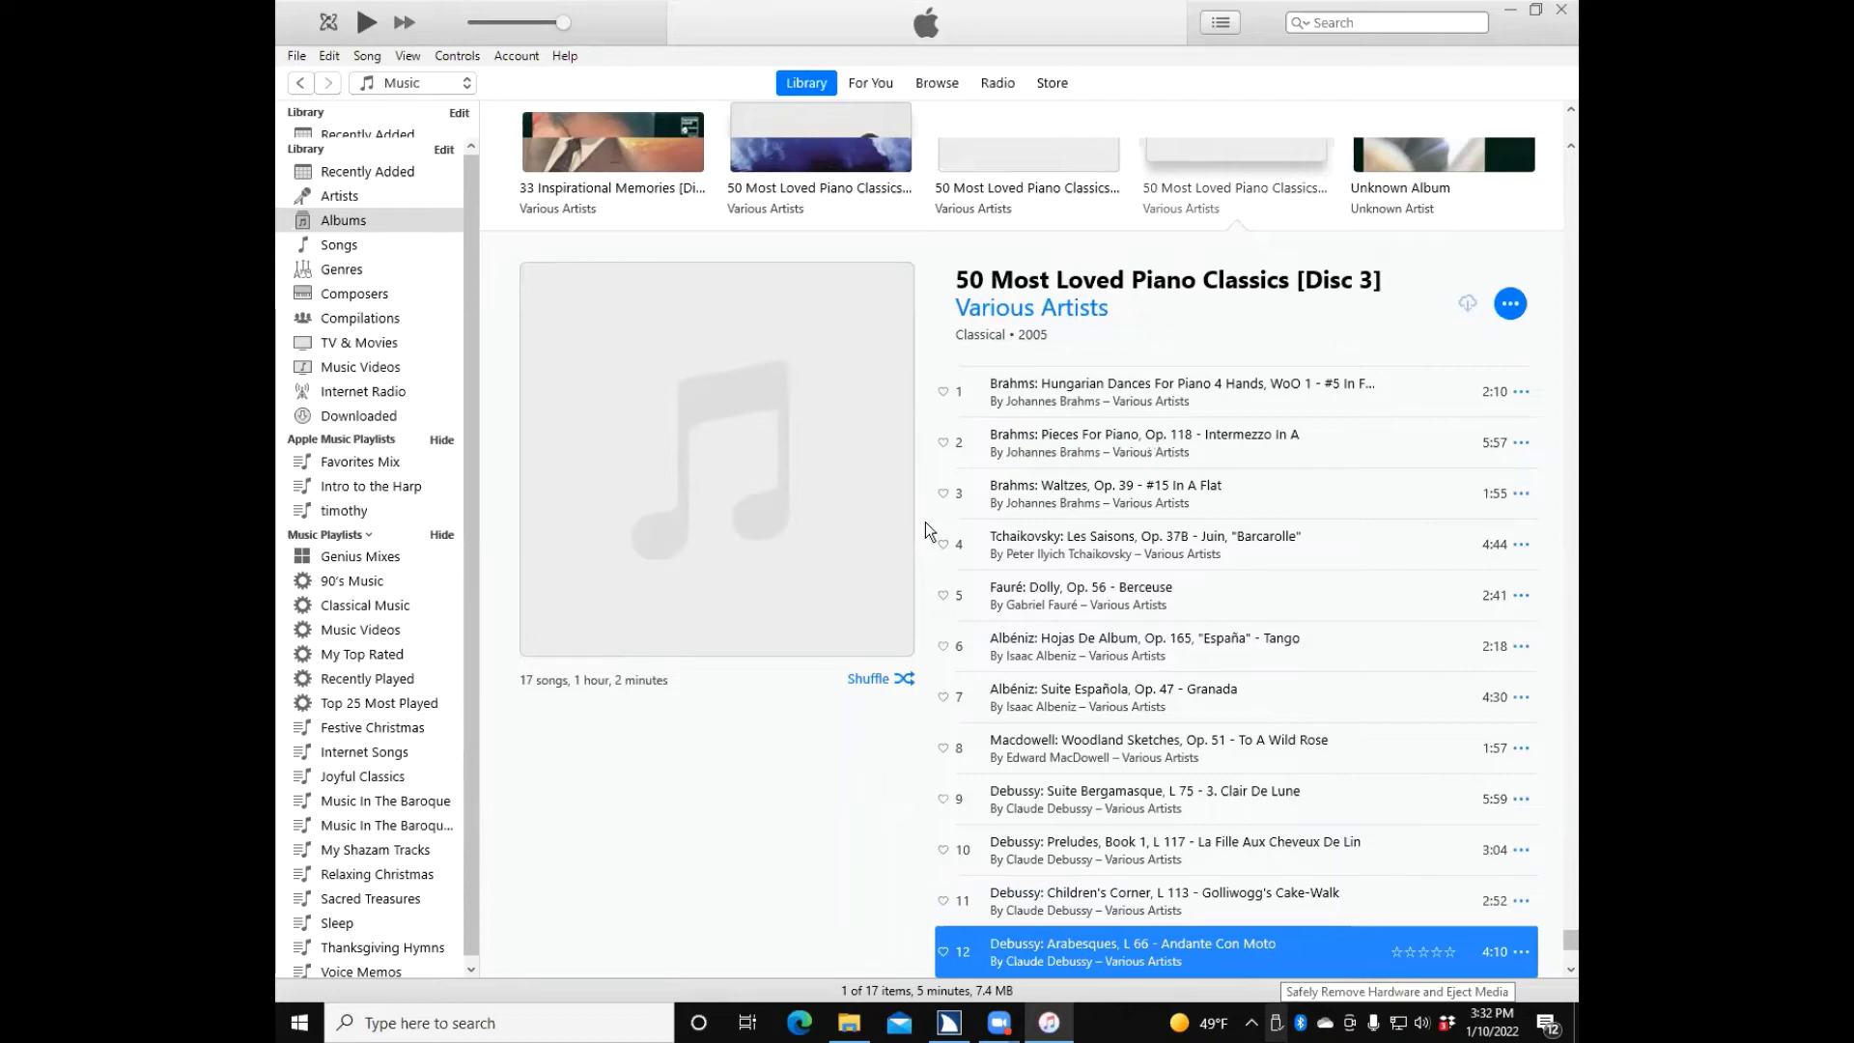
pyautogui.hotkey('ctrl', 'shift', 'r')
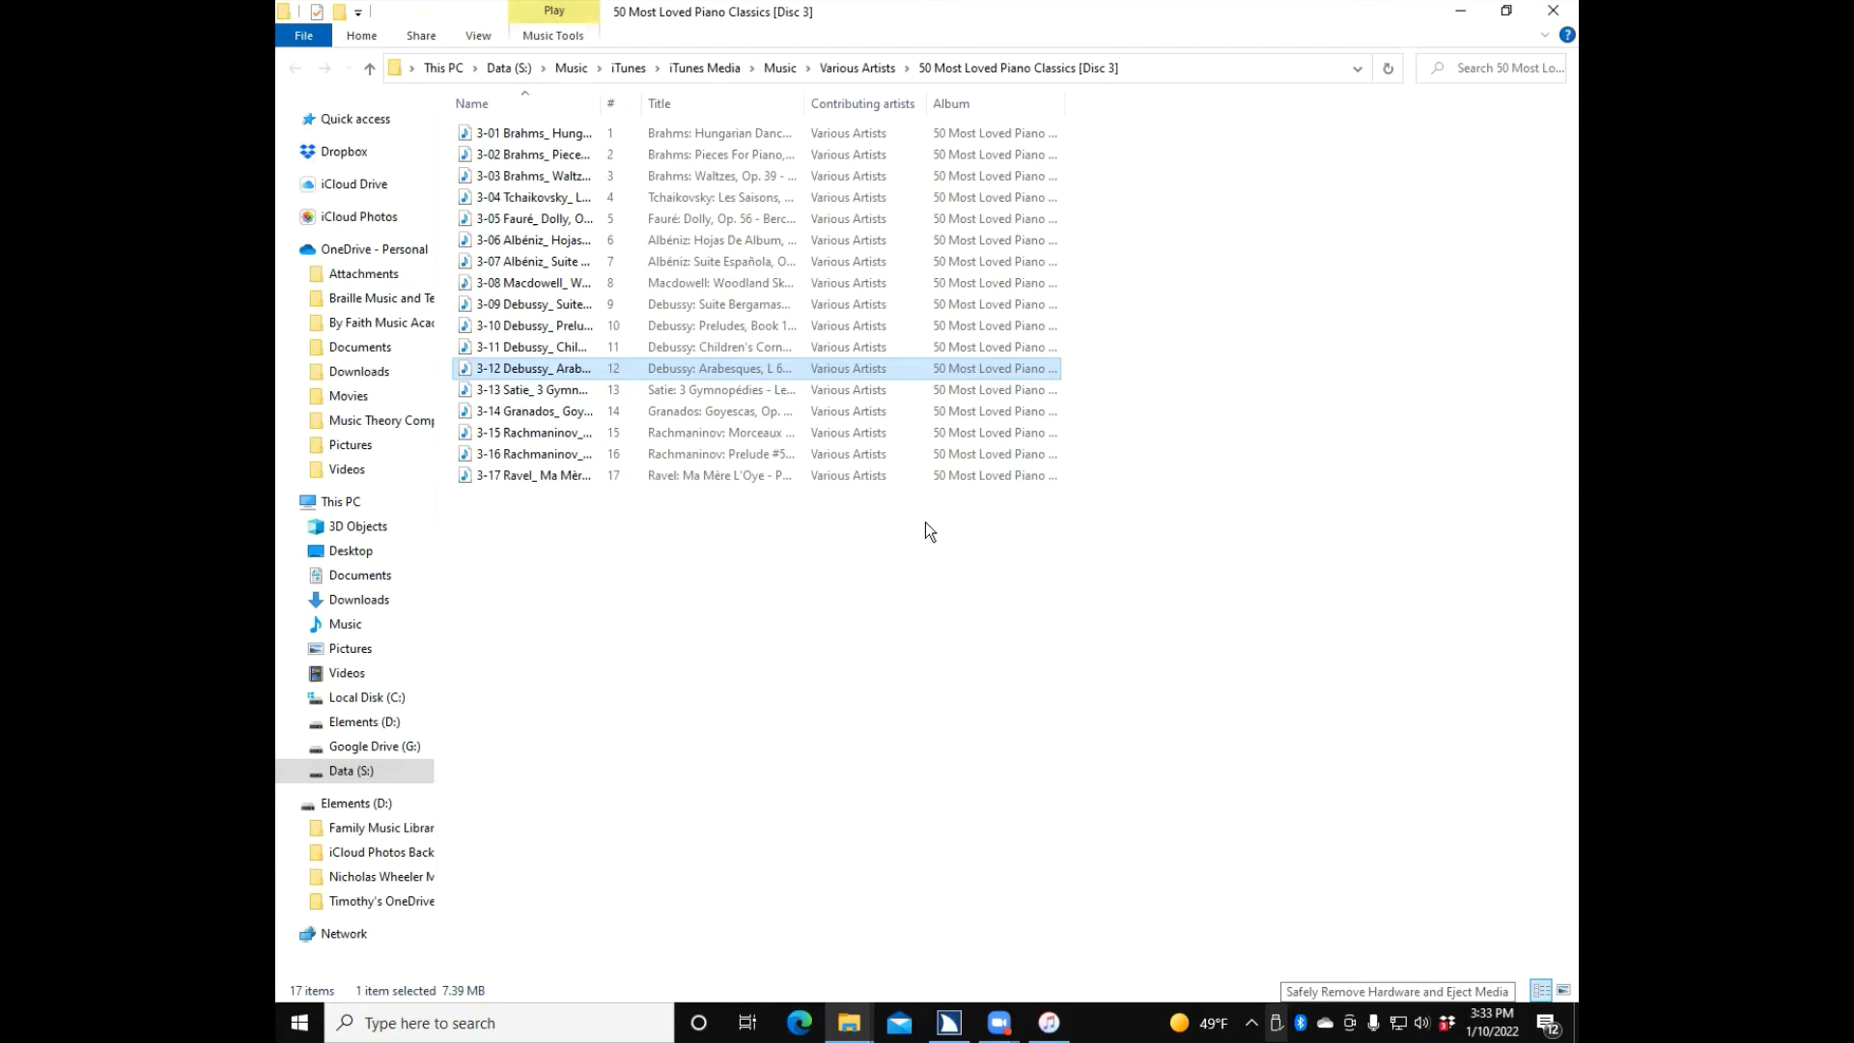
# Return to iTunes and examine the available types of new playlist, from Playlist to Genius Playlist
pyautogui.press('Return')
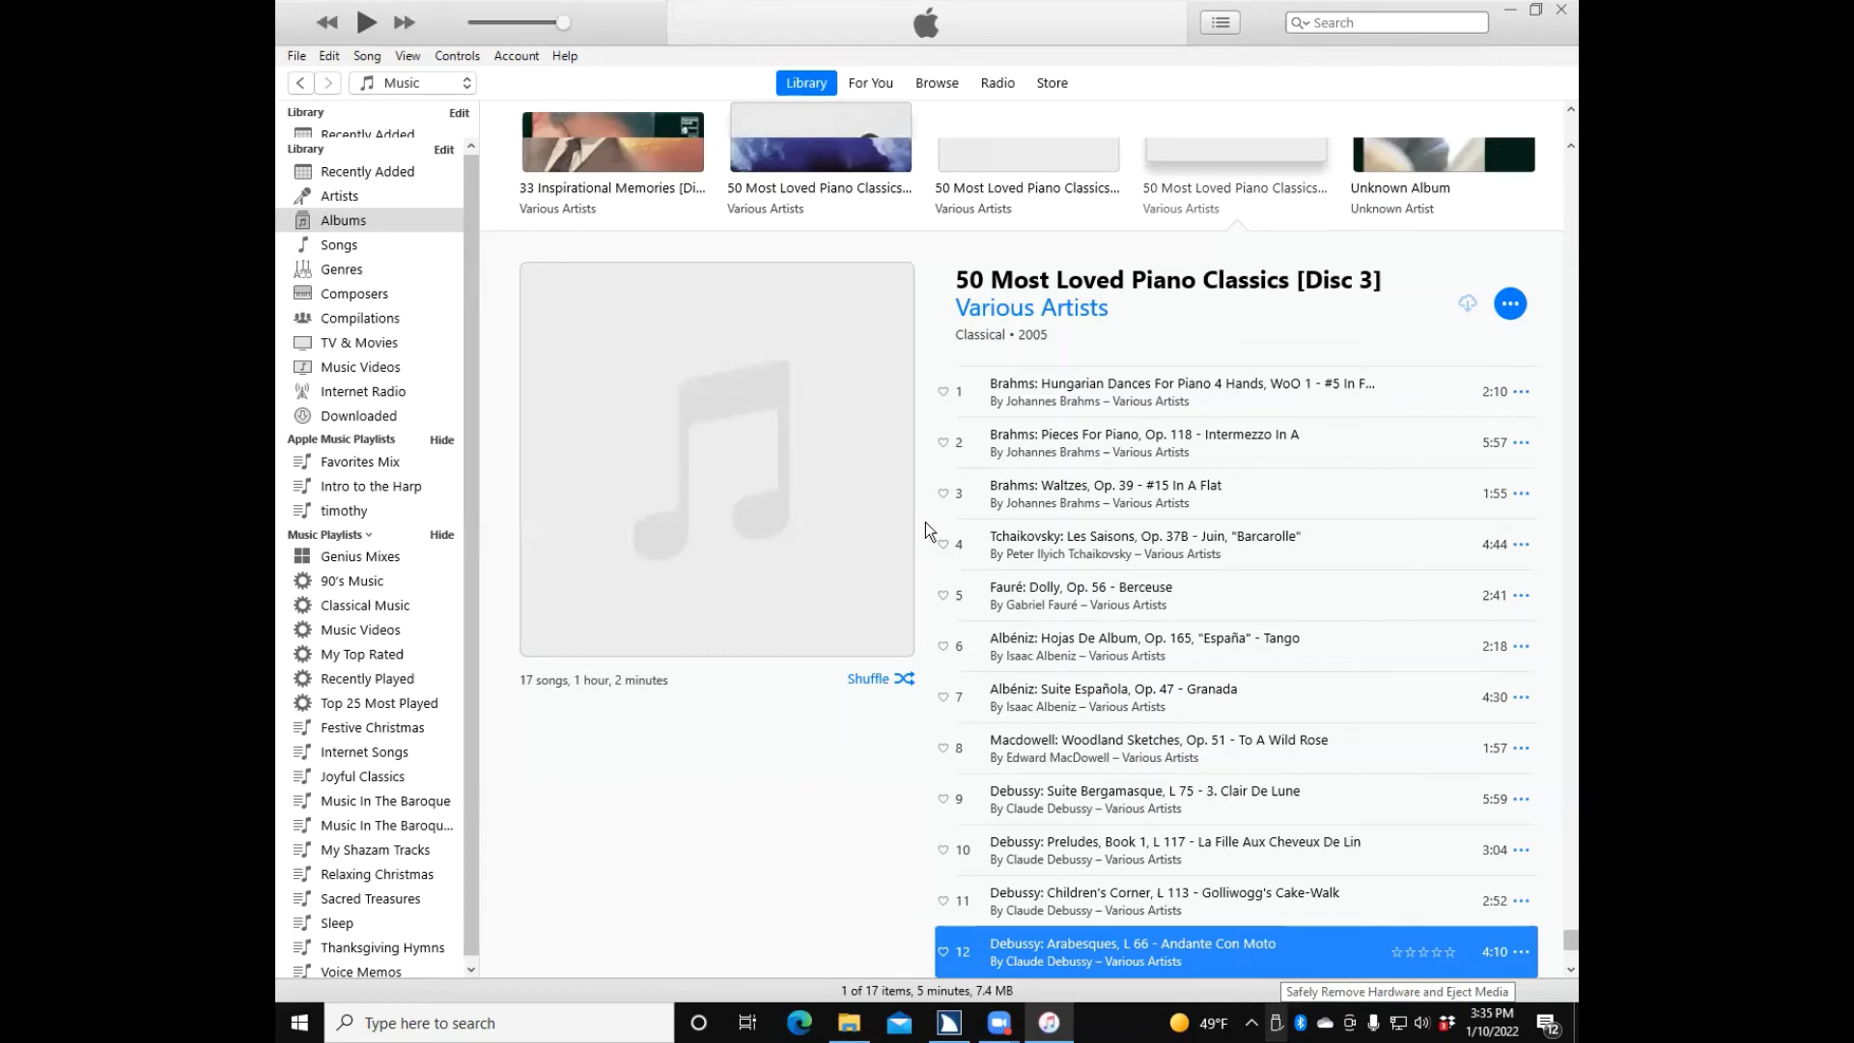
pyautogui.hotkey('alt', 'f')
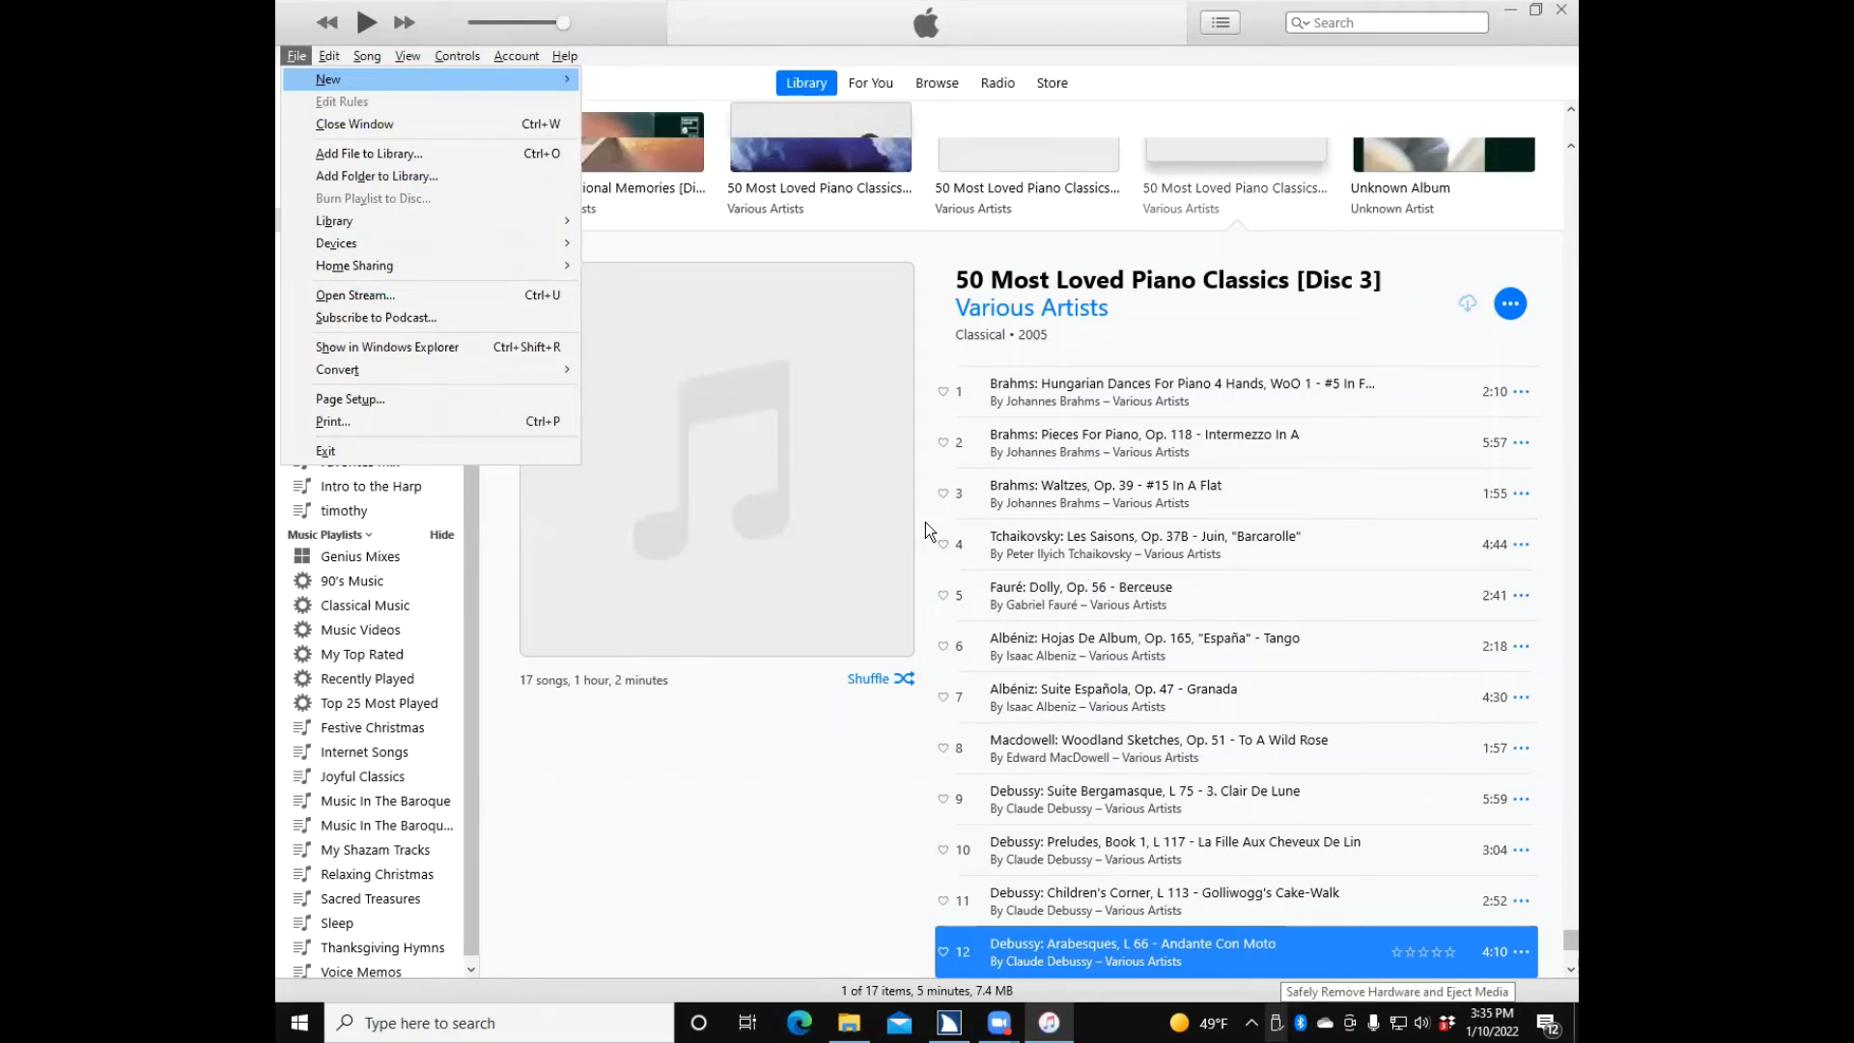
pyautogui.press('Right')
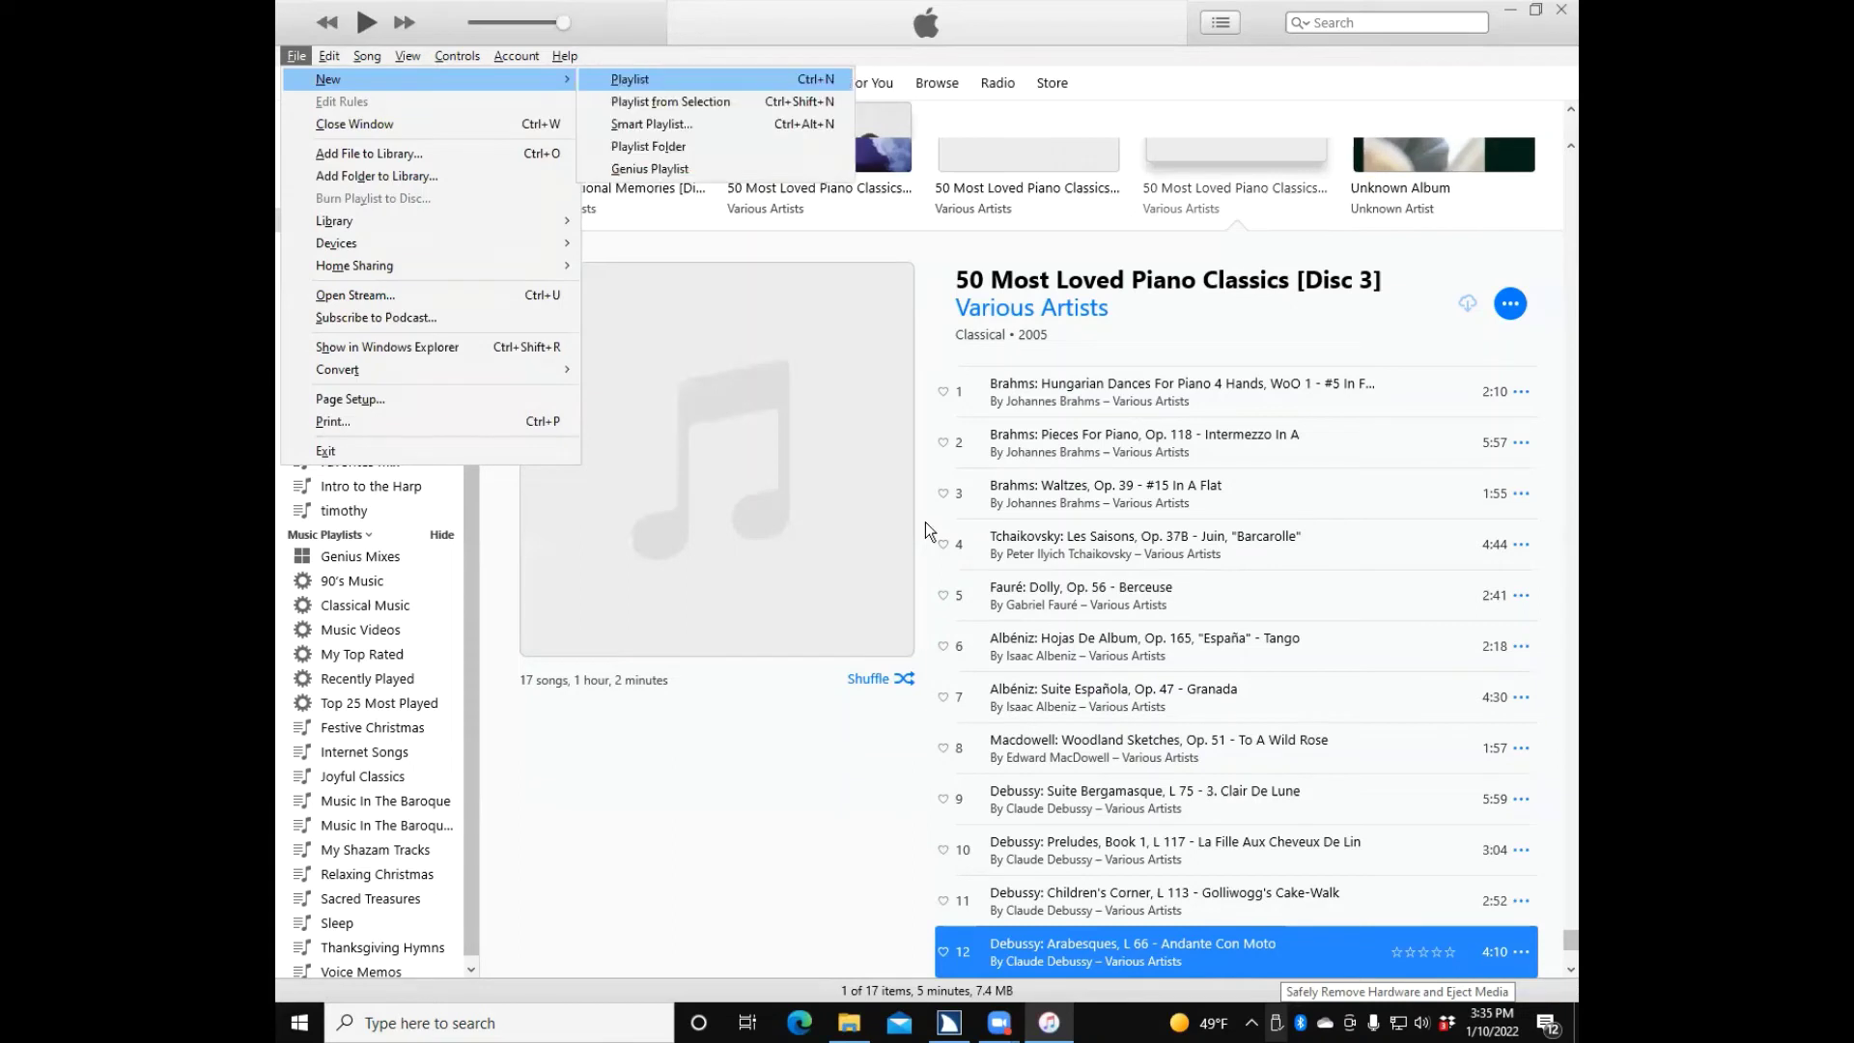
pyautogui.press('Down')
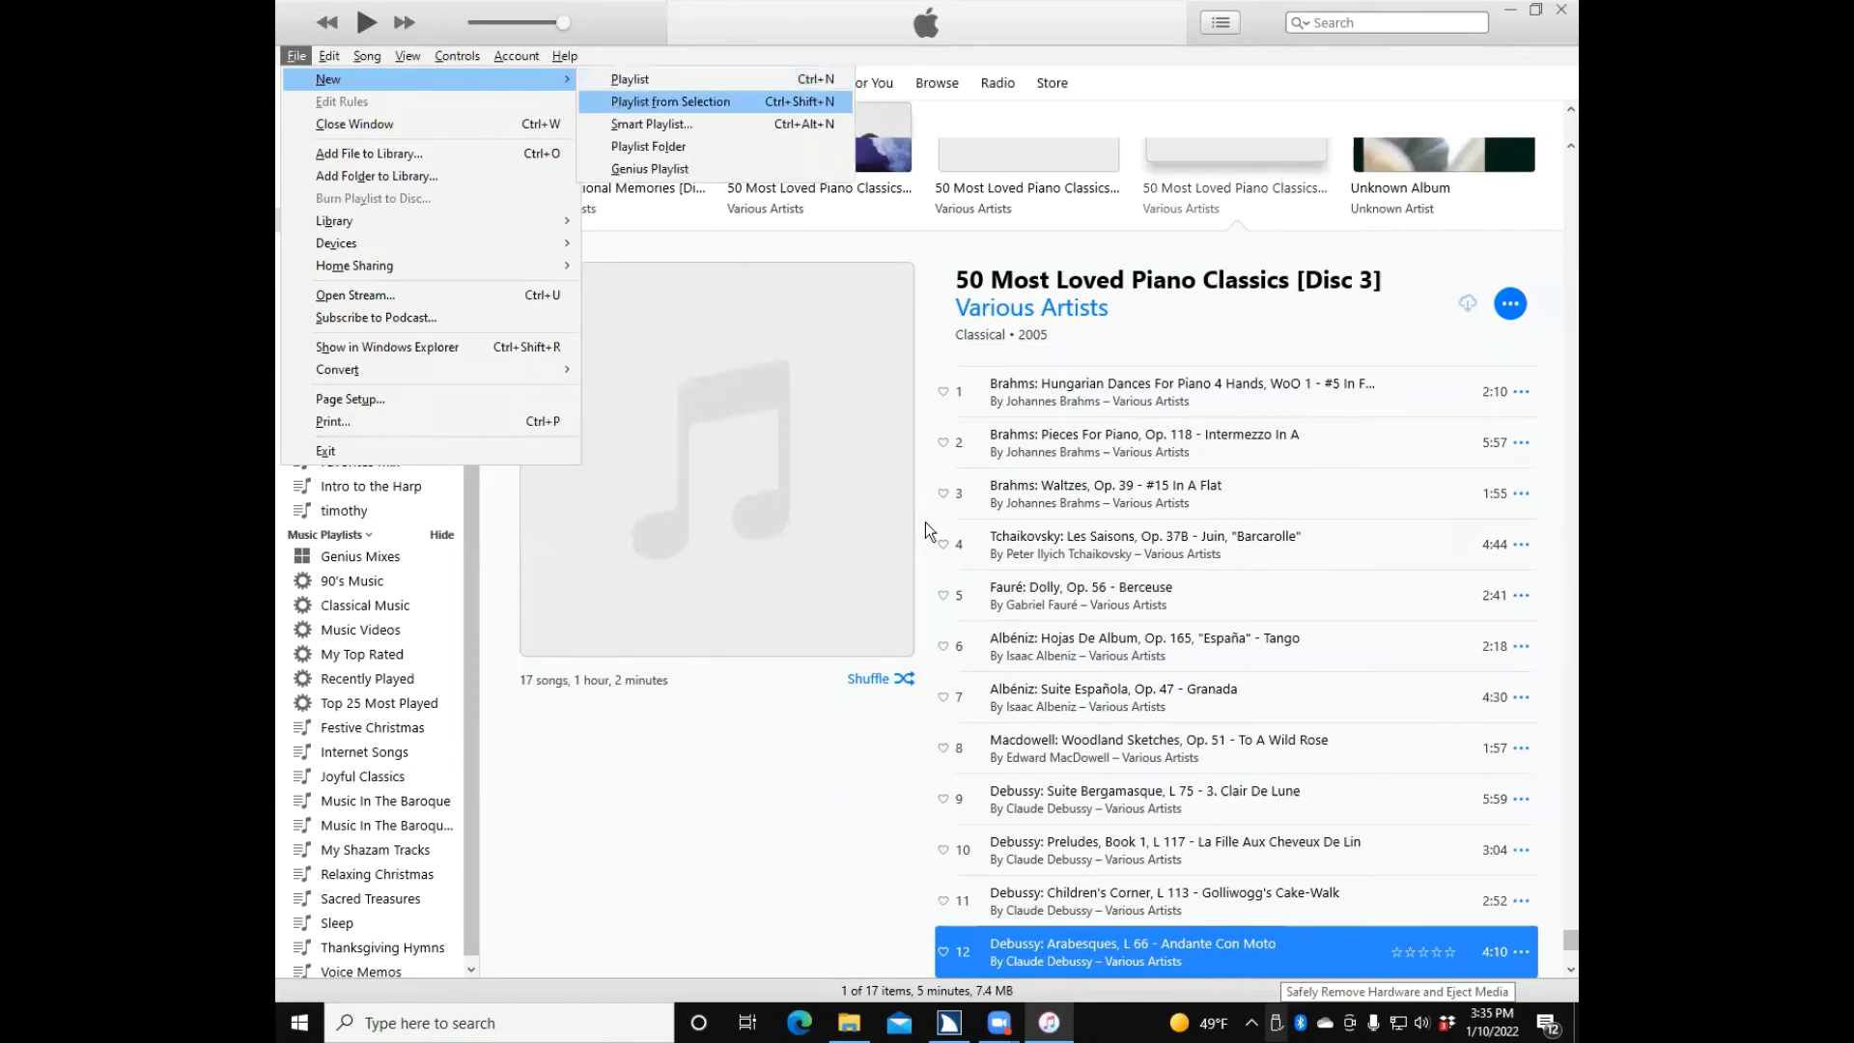
pyautogui.press('Down')
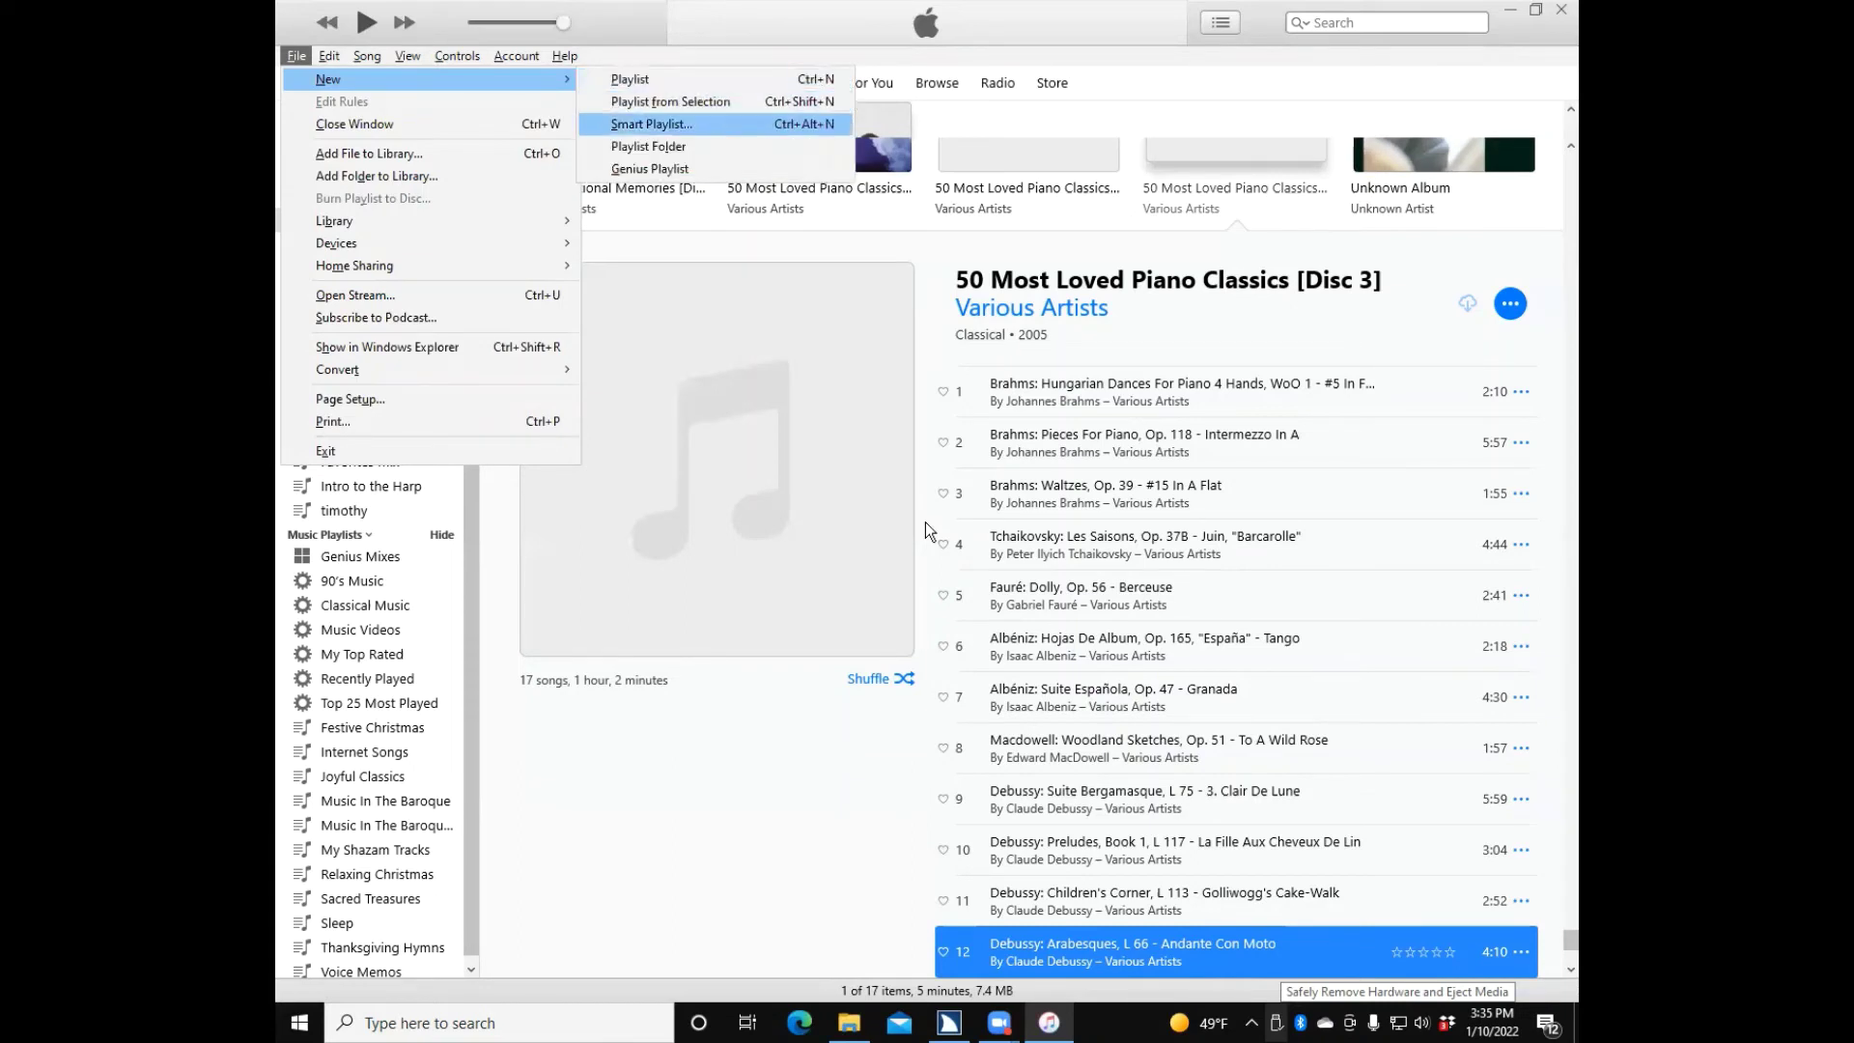
pyautogui.press('Down')
pyautogui.press('Down')
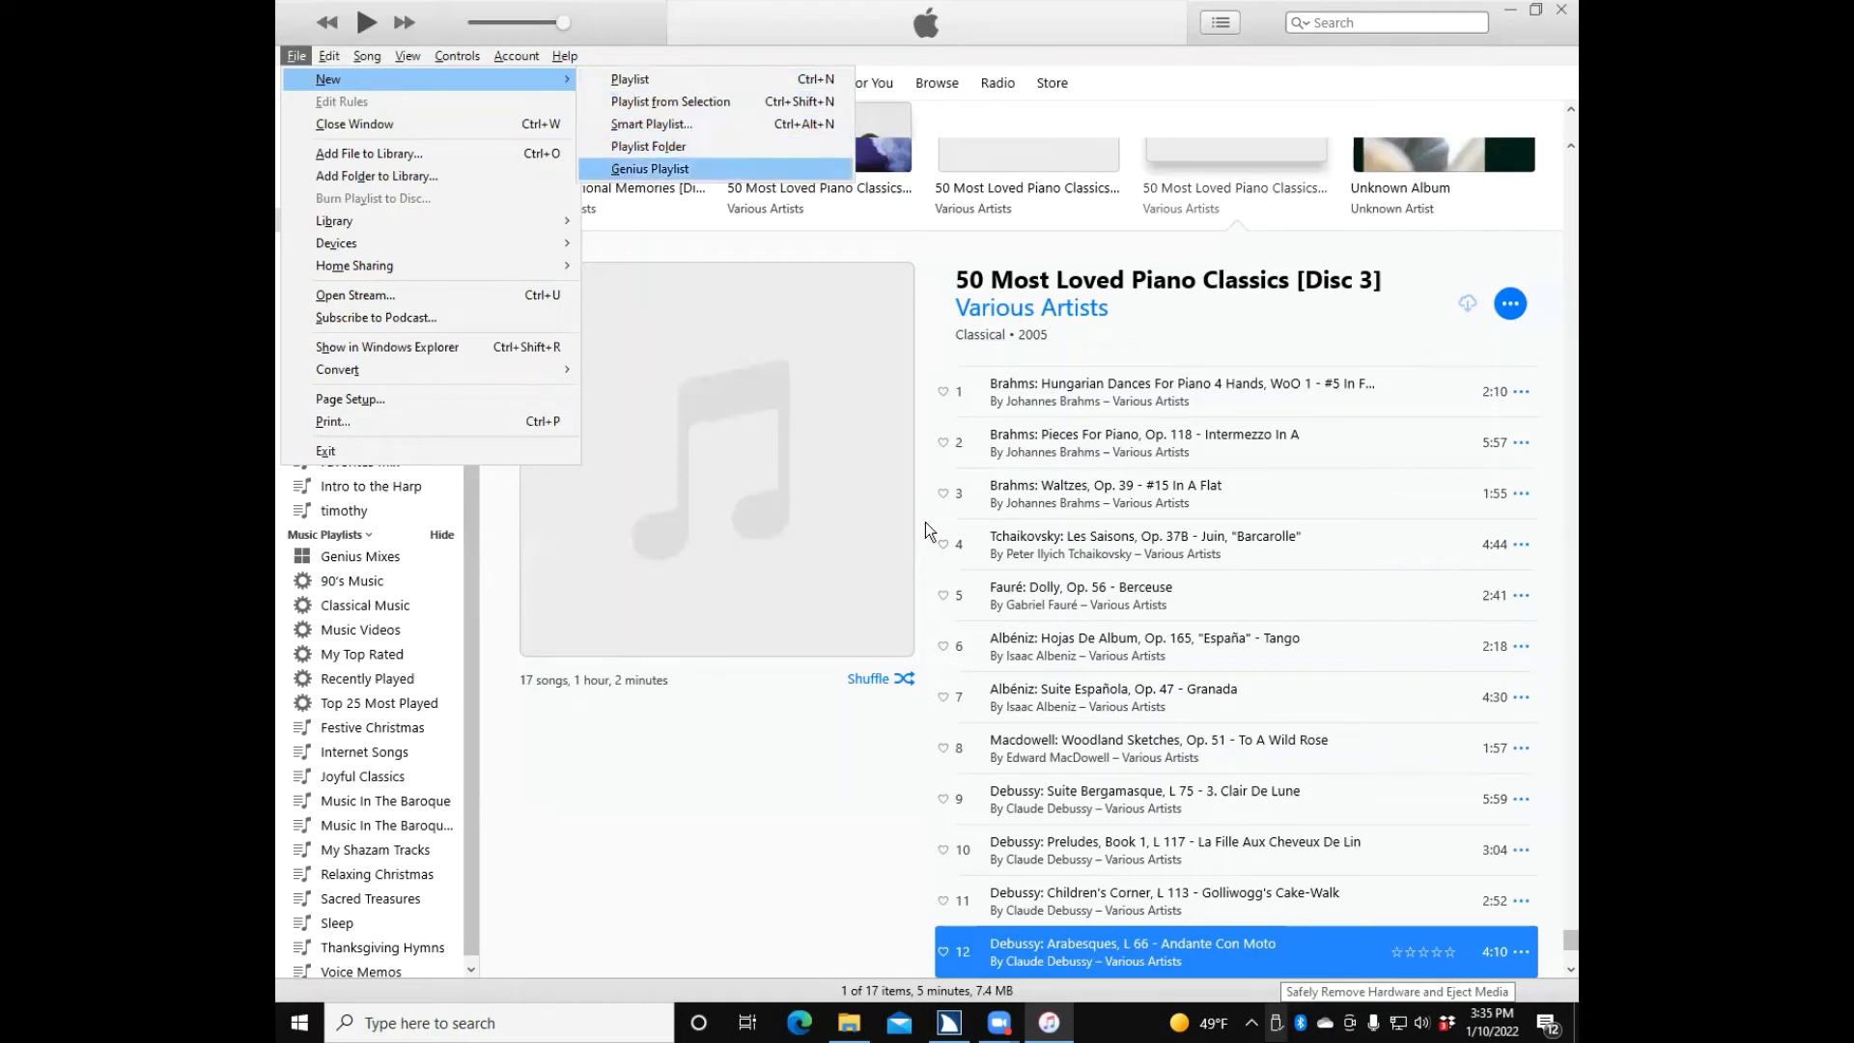
pyautogui.press('Down')
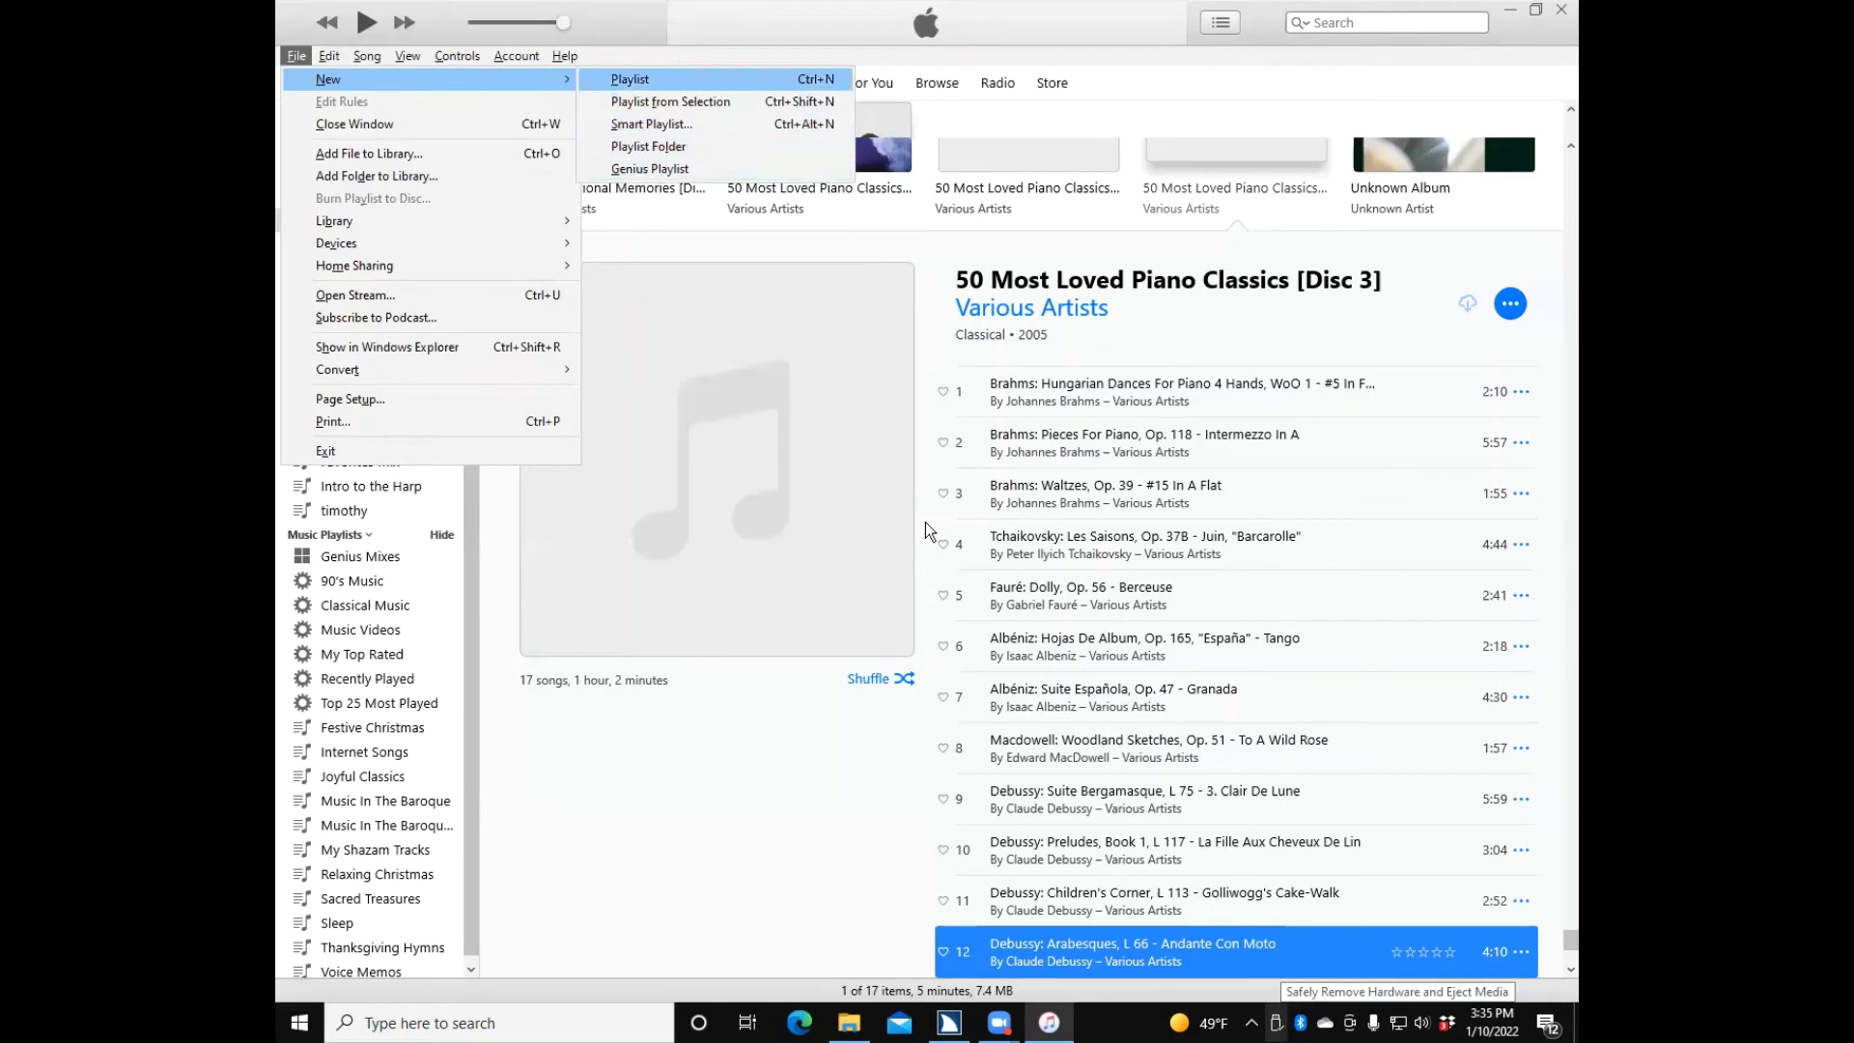
pyautogui.press('Left')
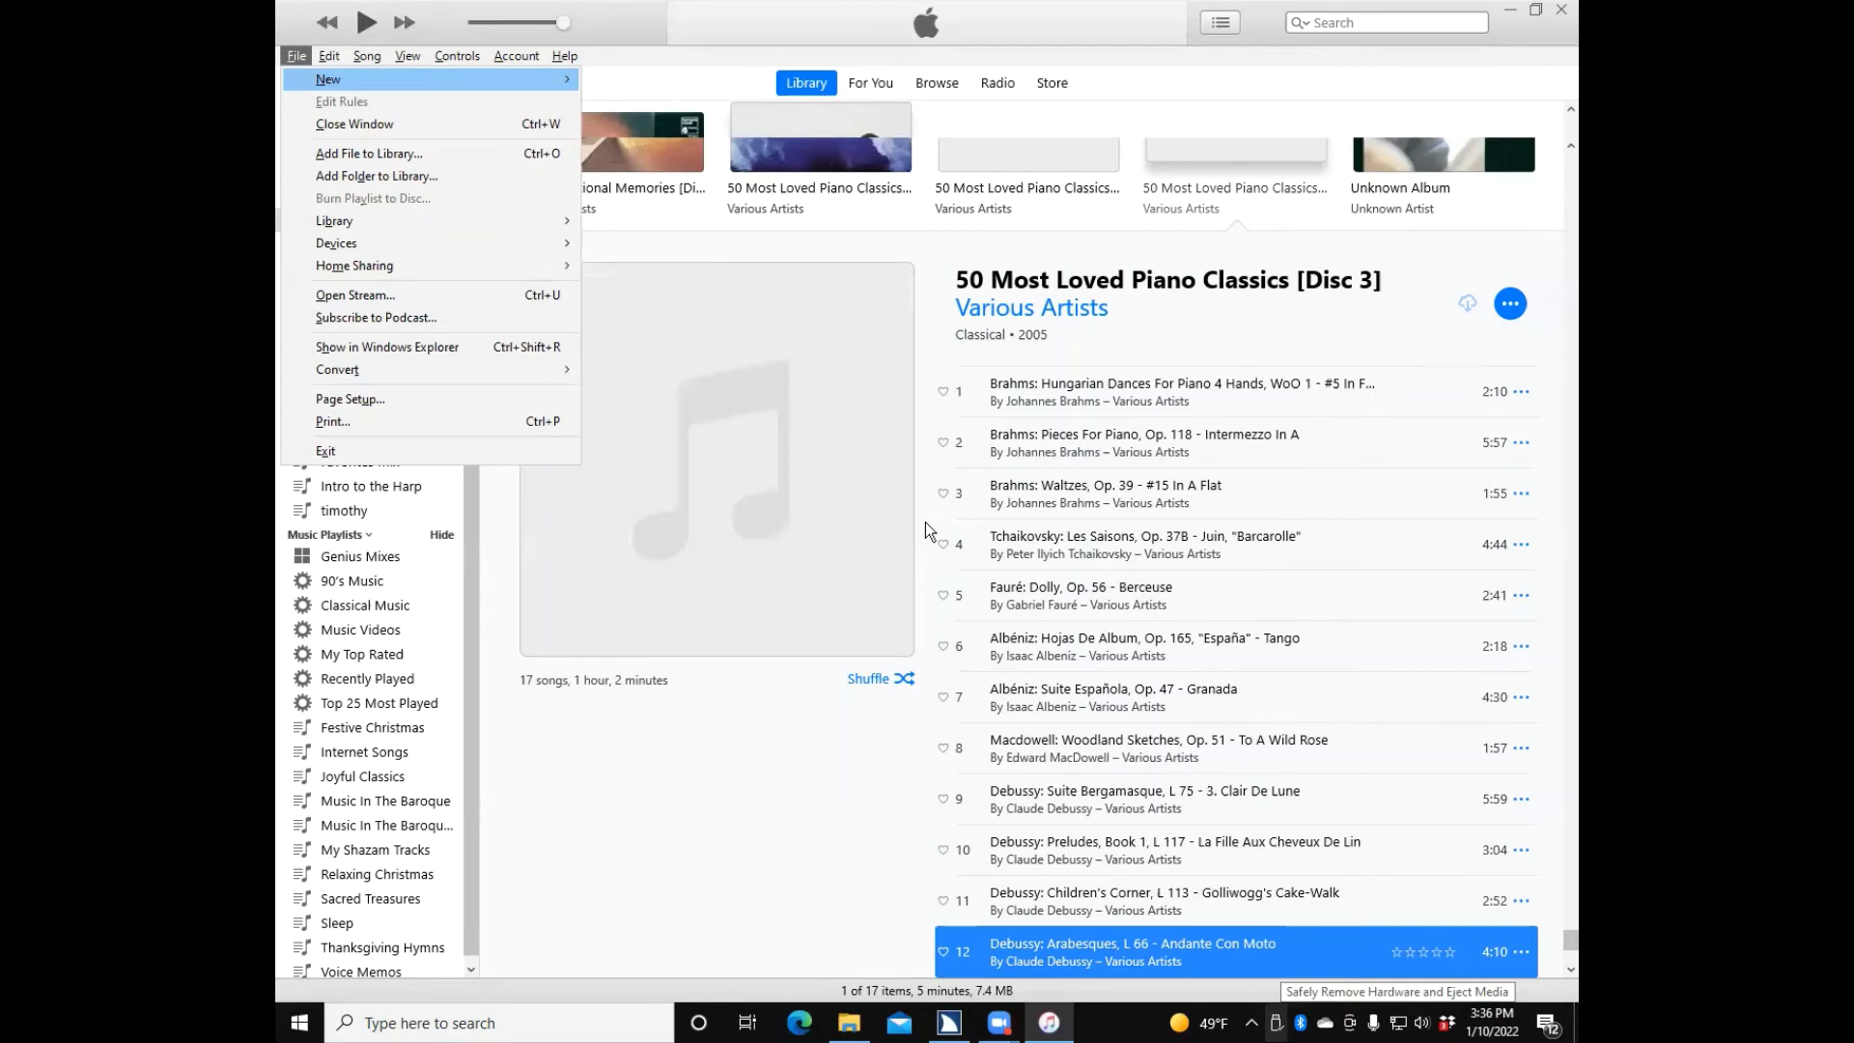
# Examine the commands for adding a file and adding a folder to the library, and leave without running either
pyautogui.press('Down')
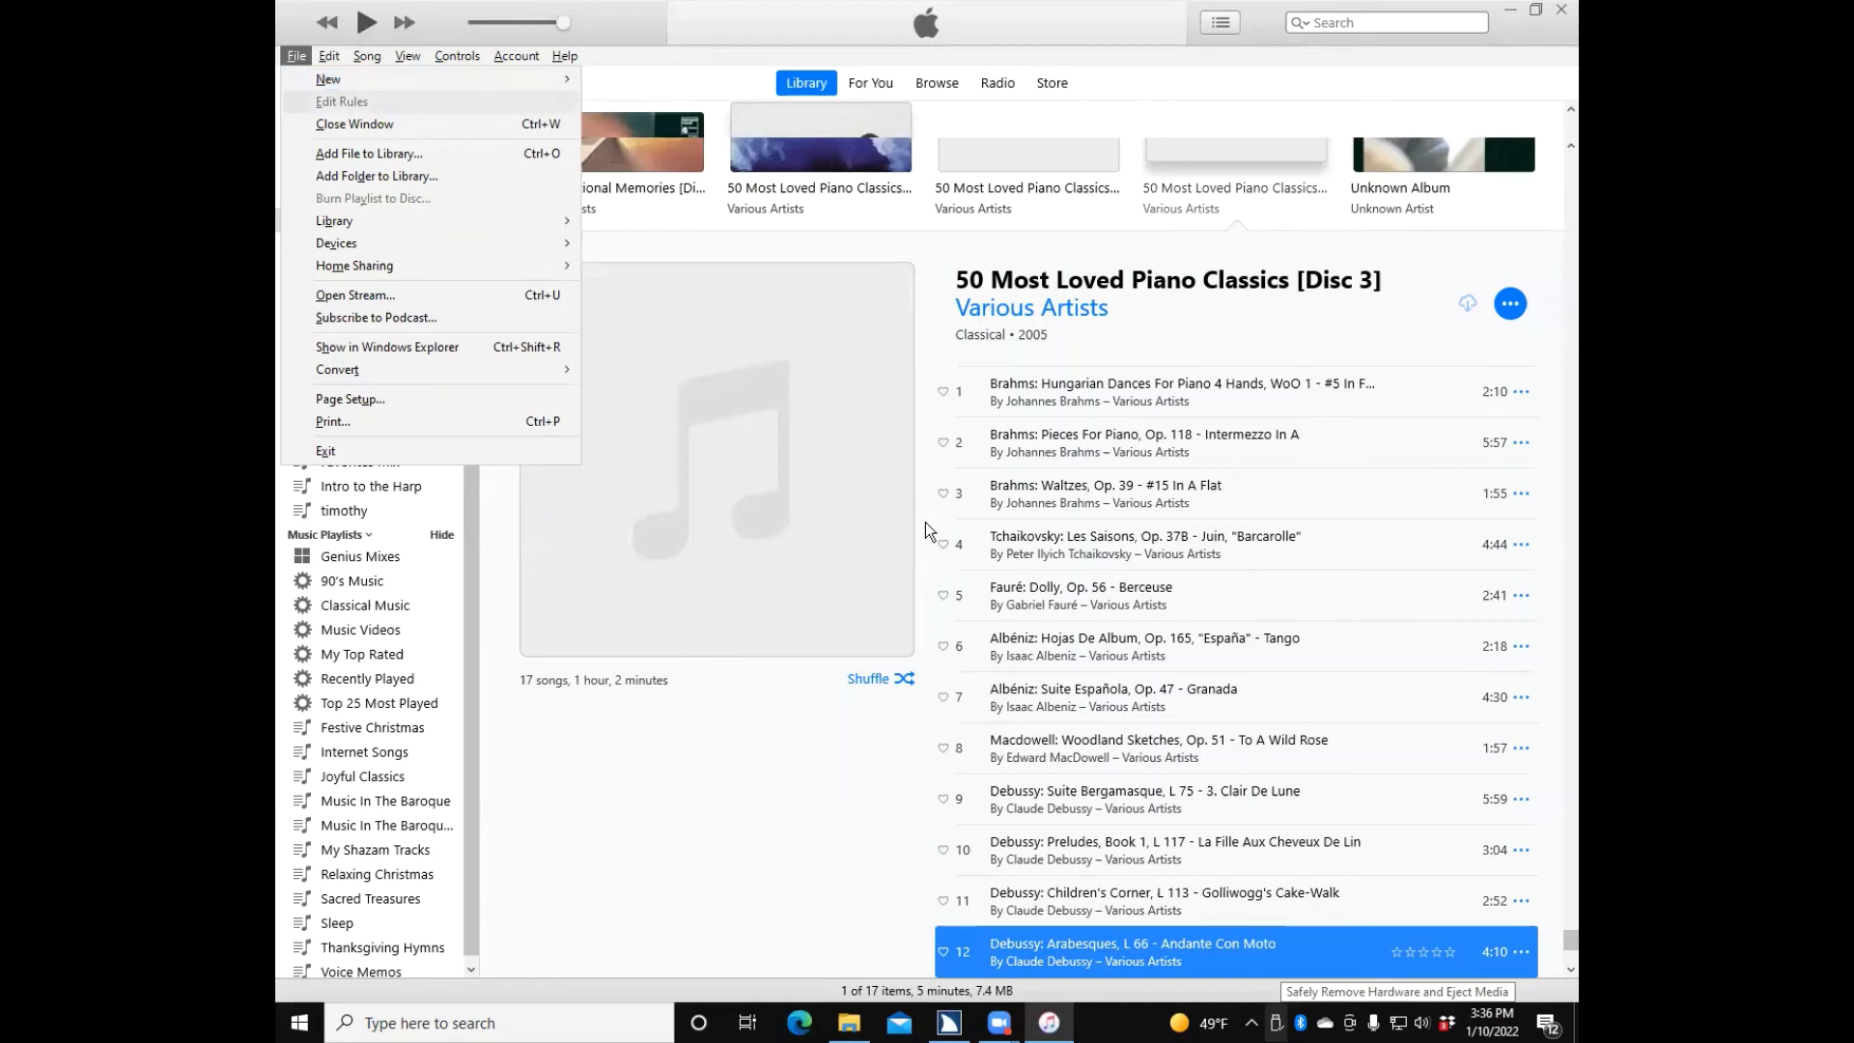
pyautogui.press('Down')
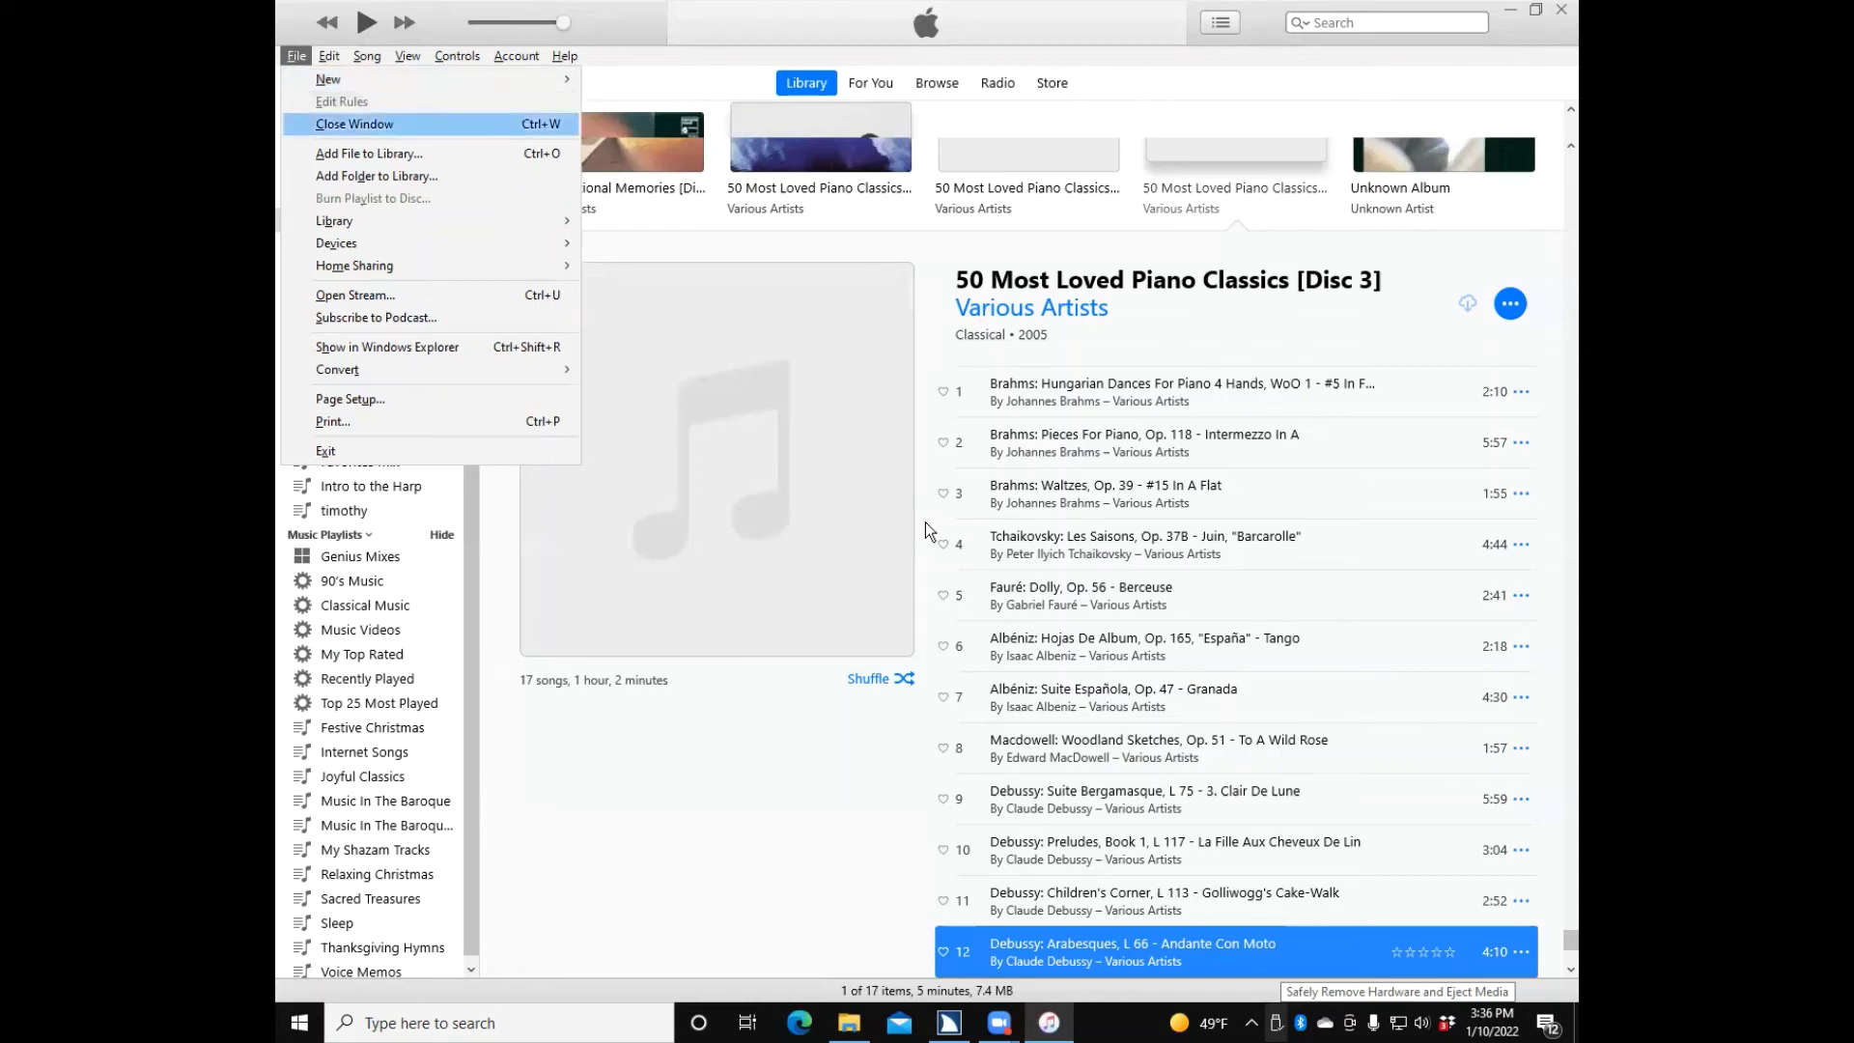
pyautogui.press('Down')
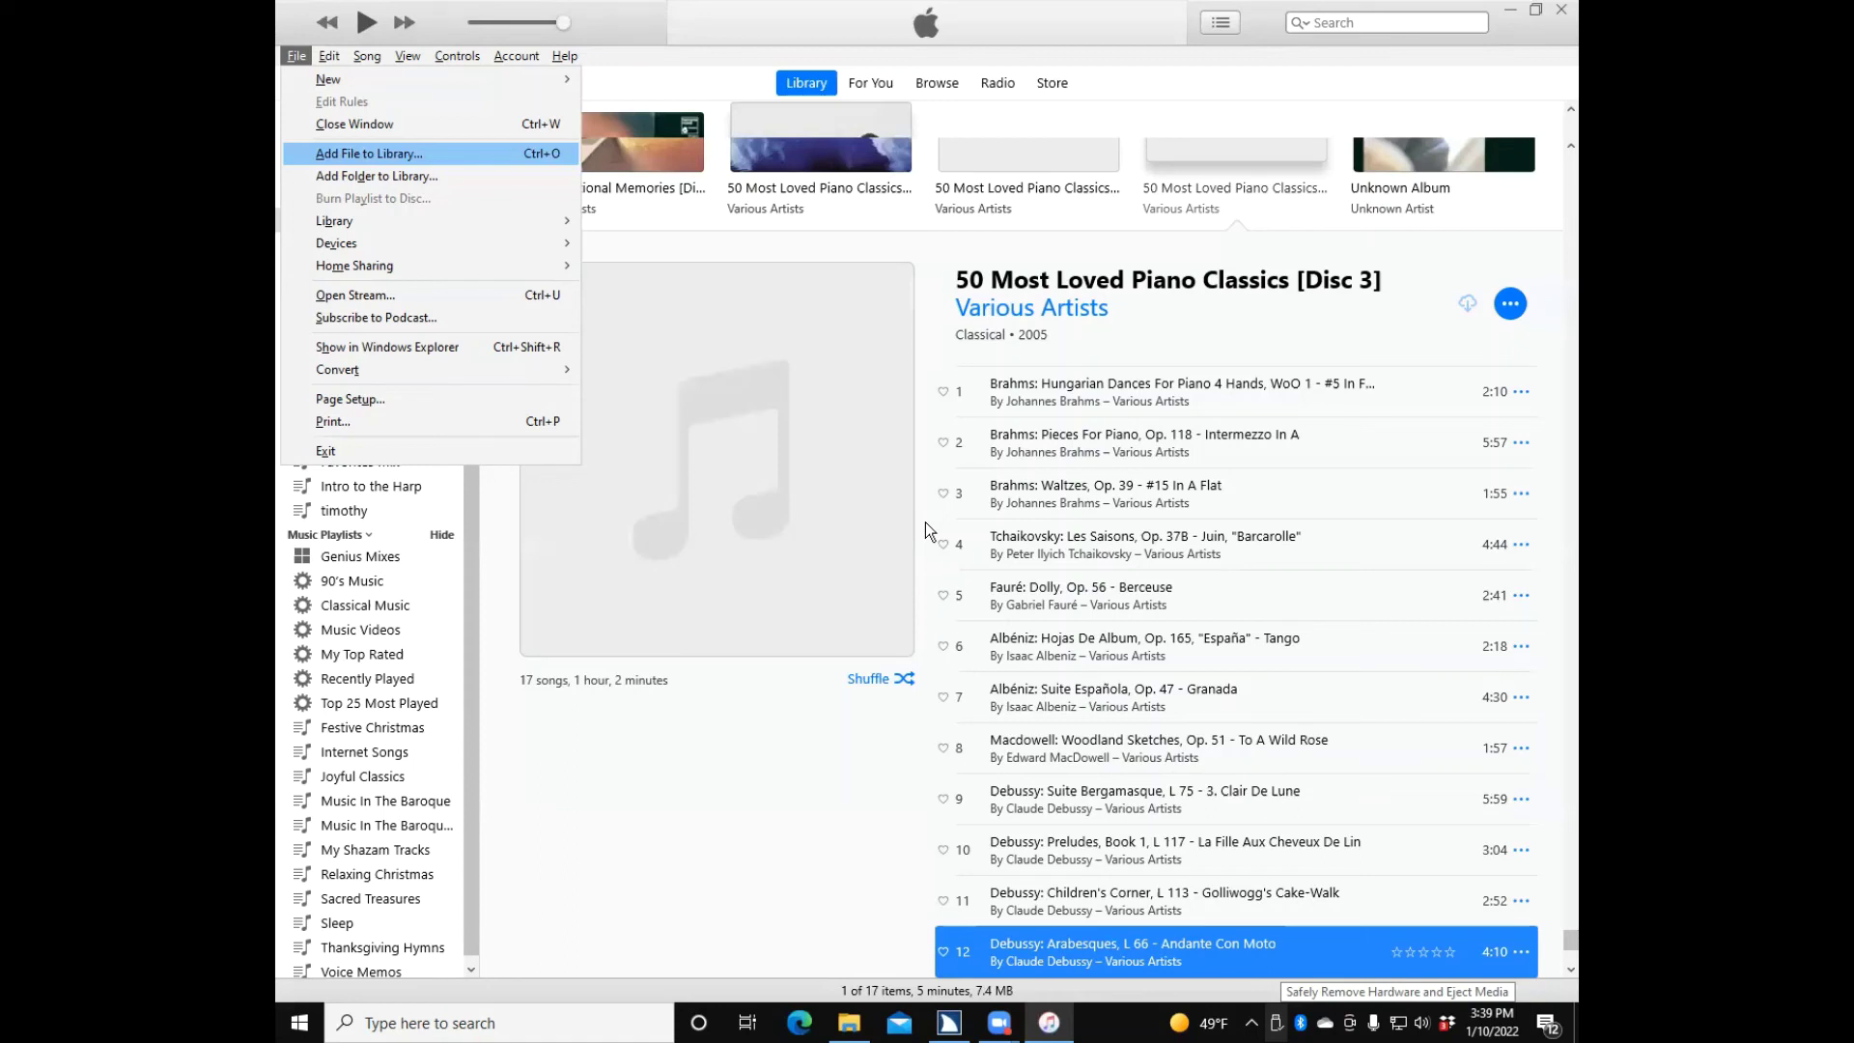
pyautogui.press('Down')
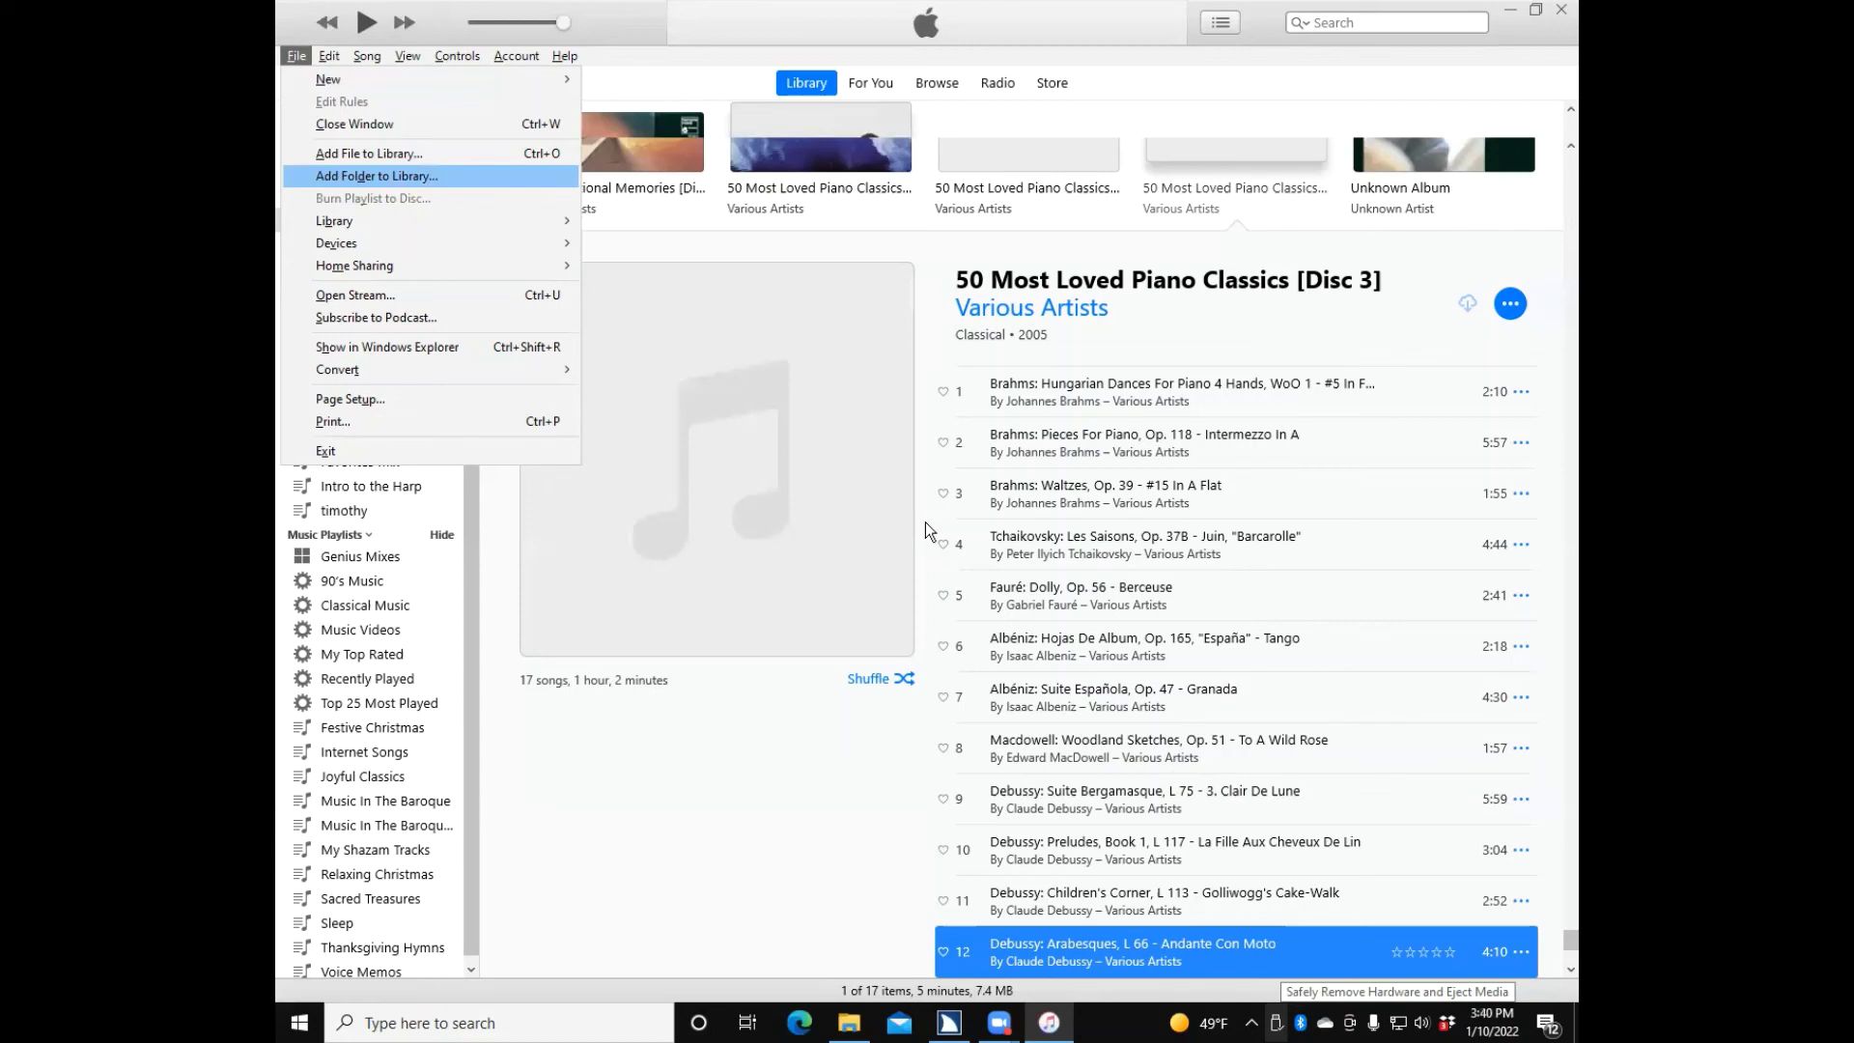
pyautogui.press('Escape')
pyautogui.press('Escape')
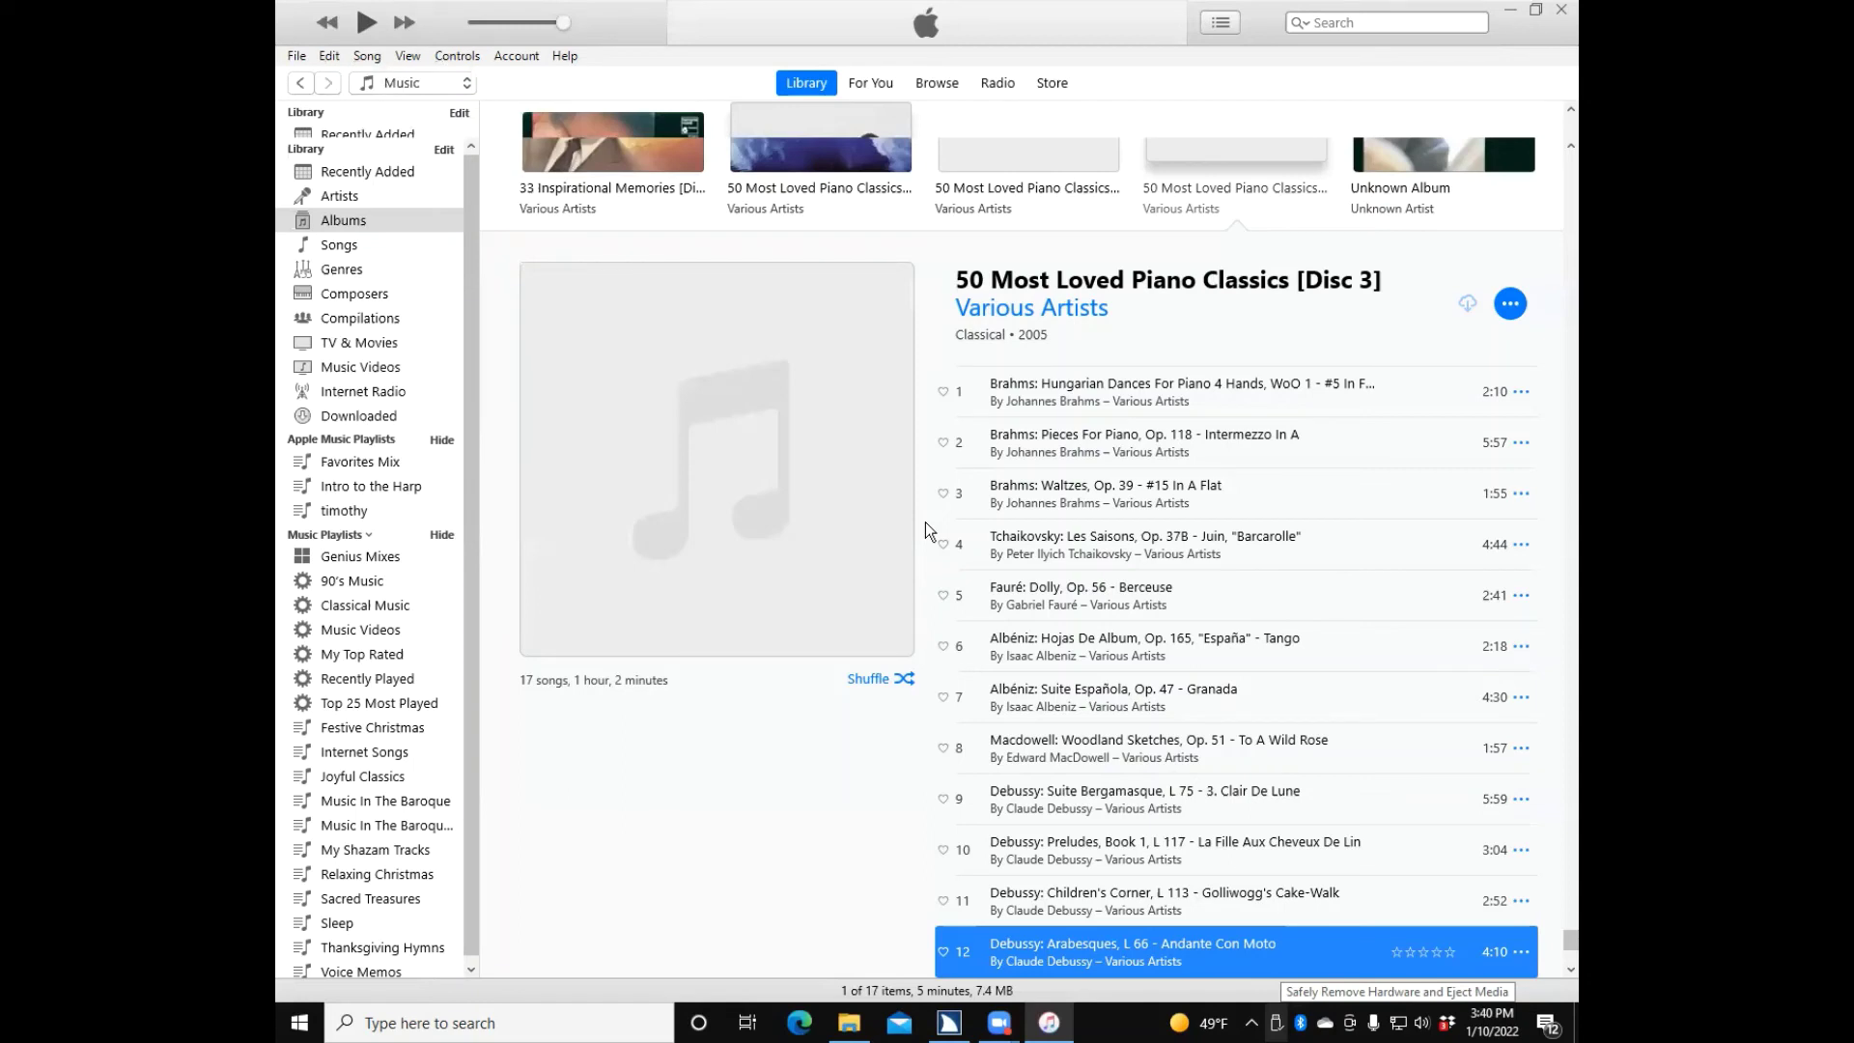
# Return to the album grid and select the album Adoration at its beginning
pyautogui.hotkey('ctrl', 'f')
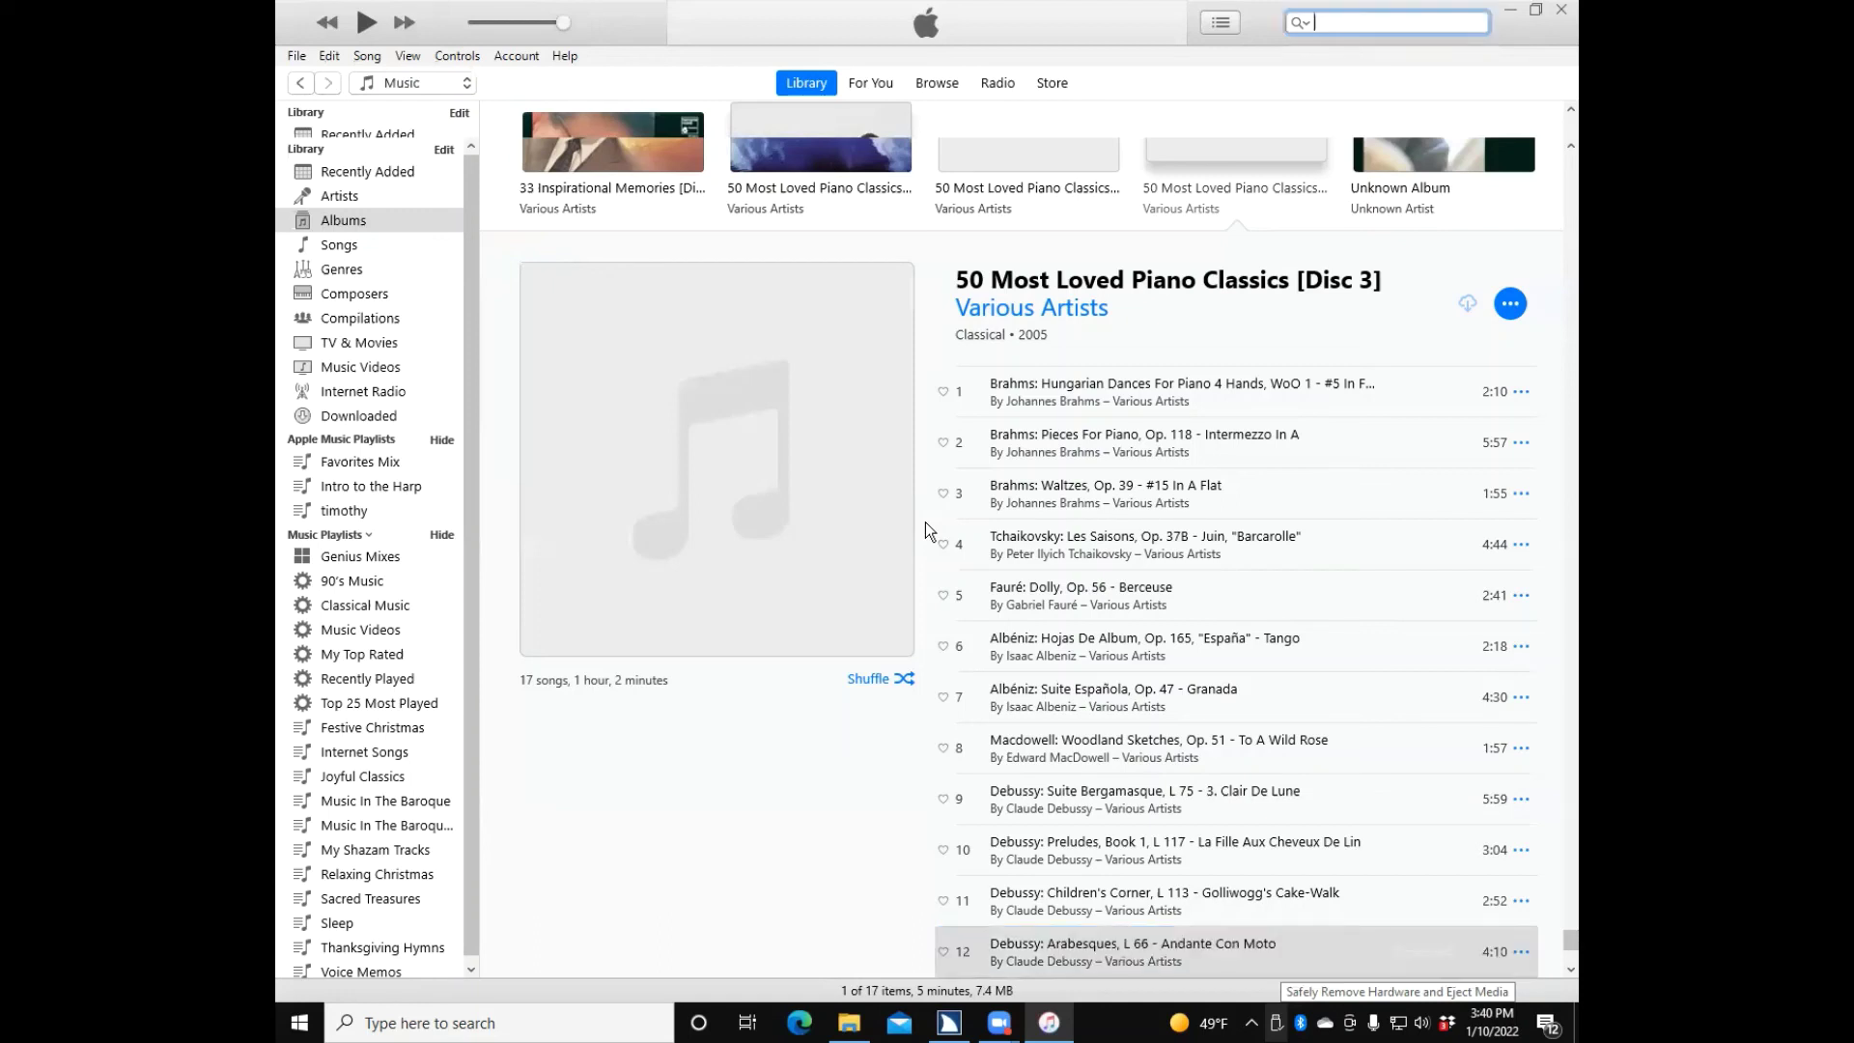
pyautogui.press('Escape')
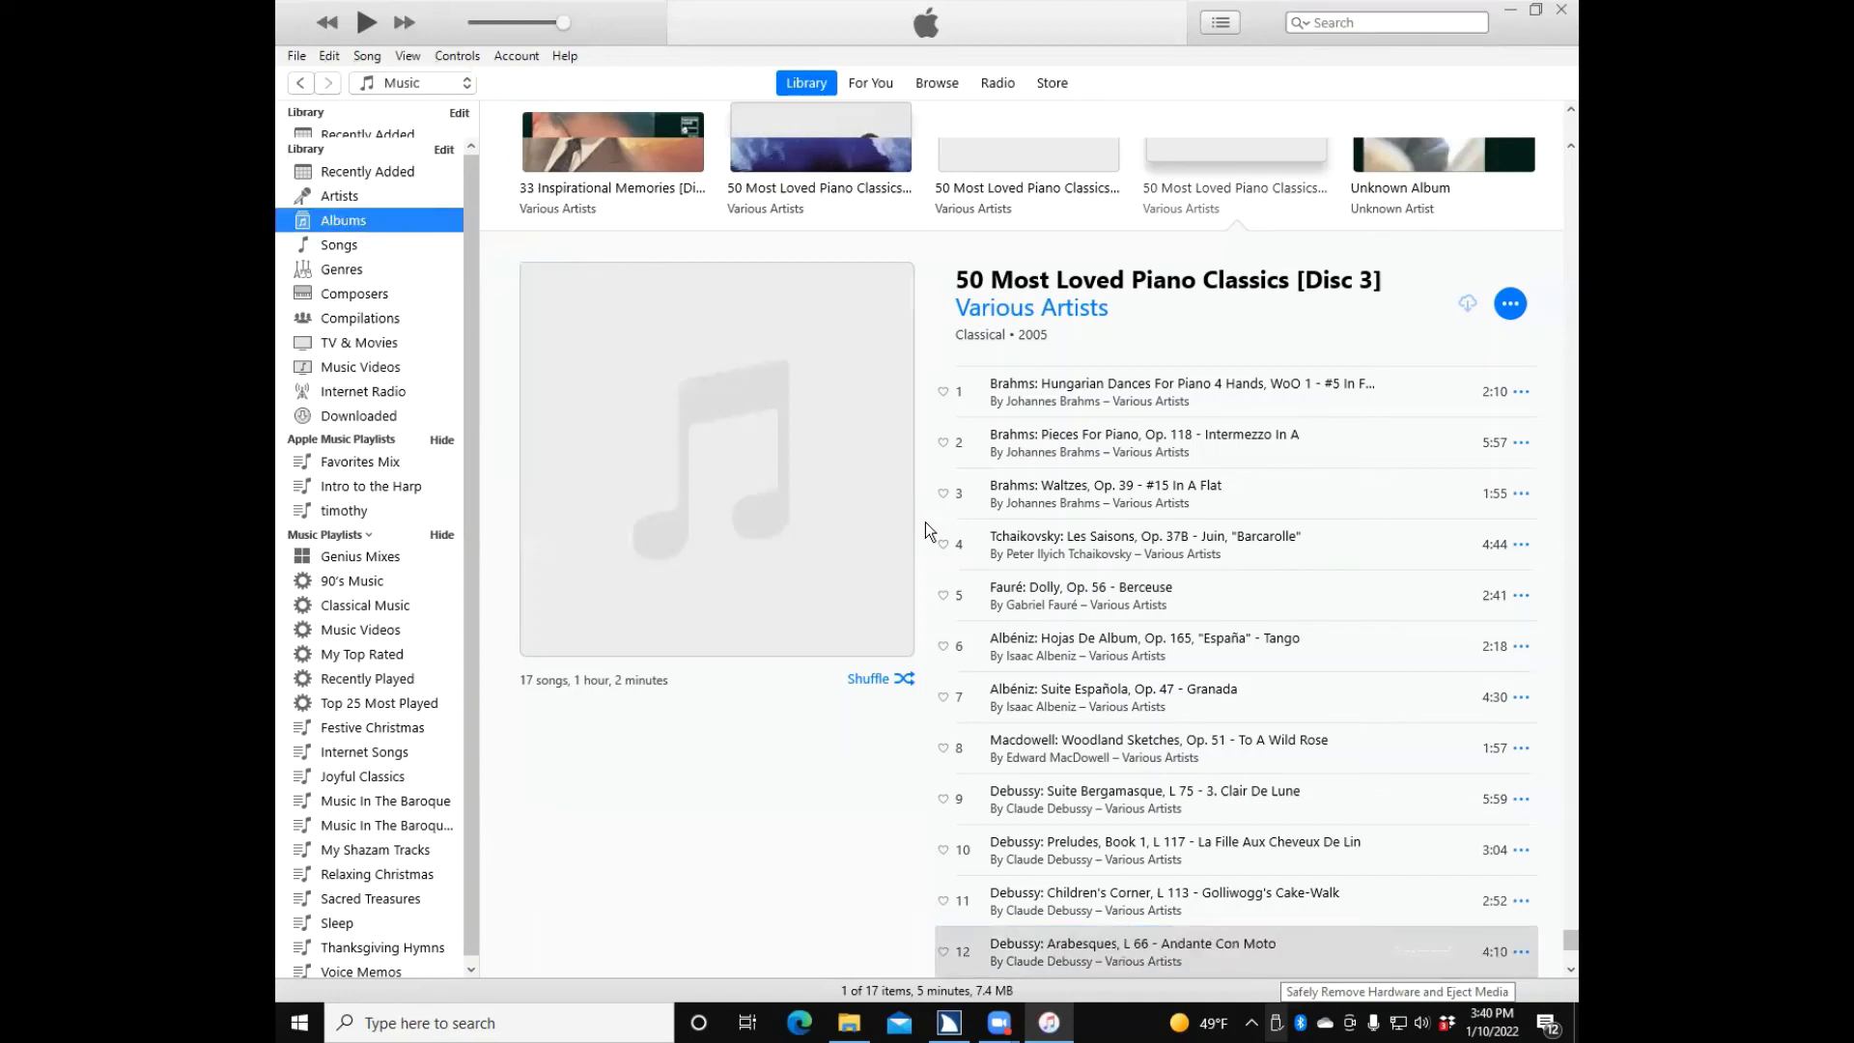
pyautogui.press('Tab')
pyautogui.press('Right')
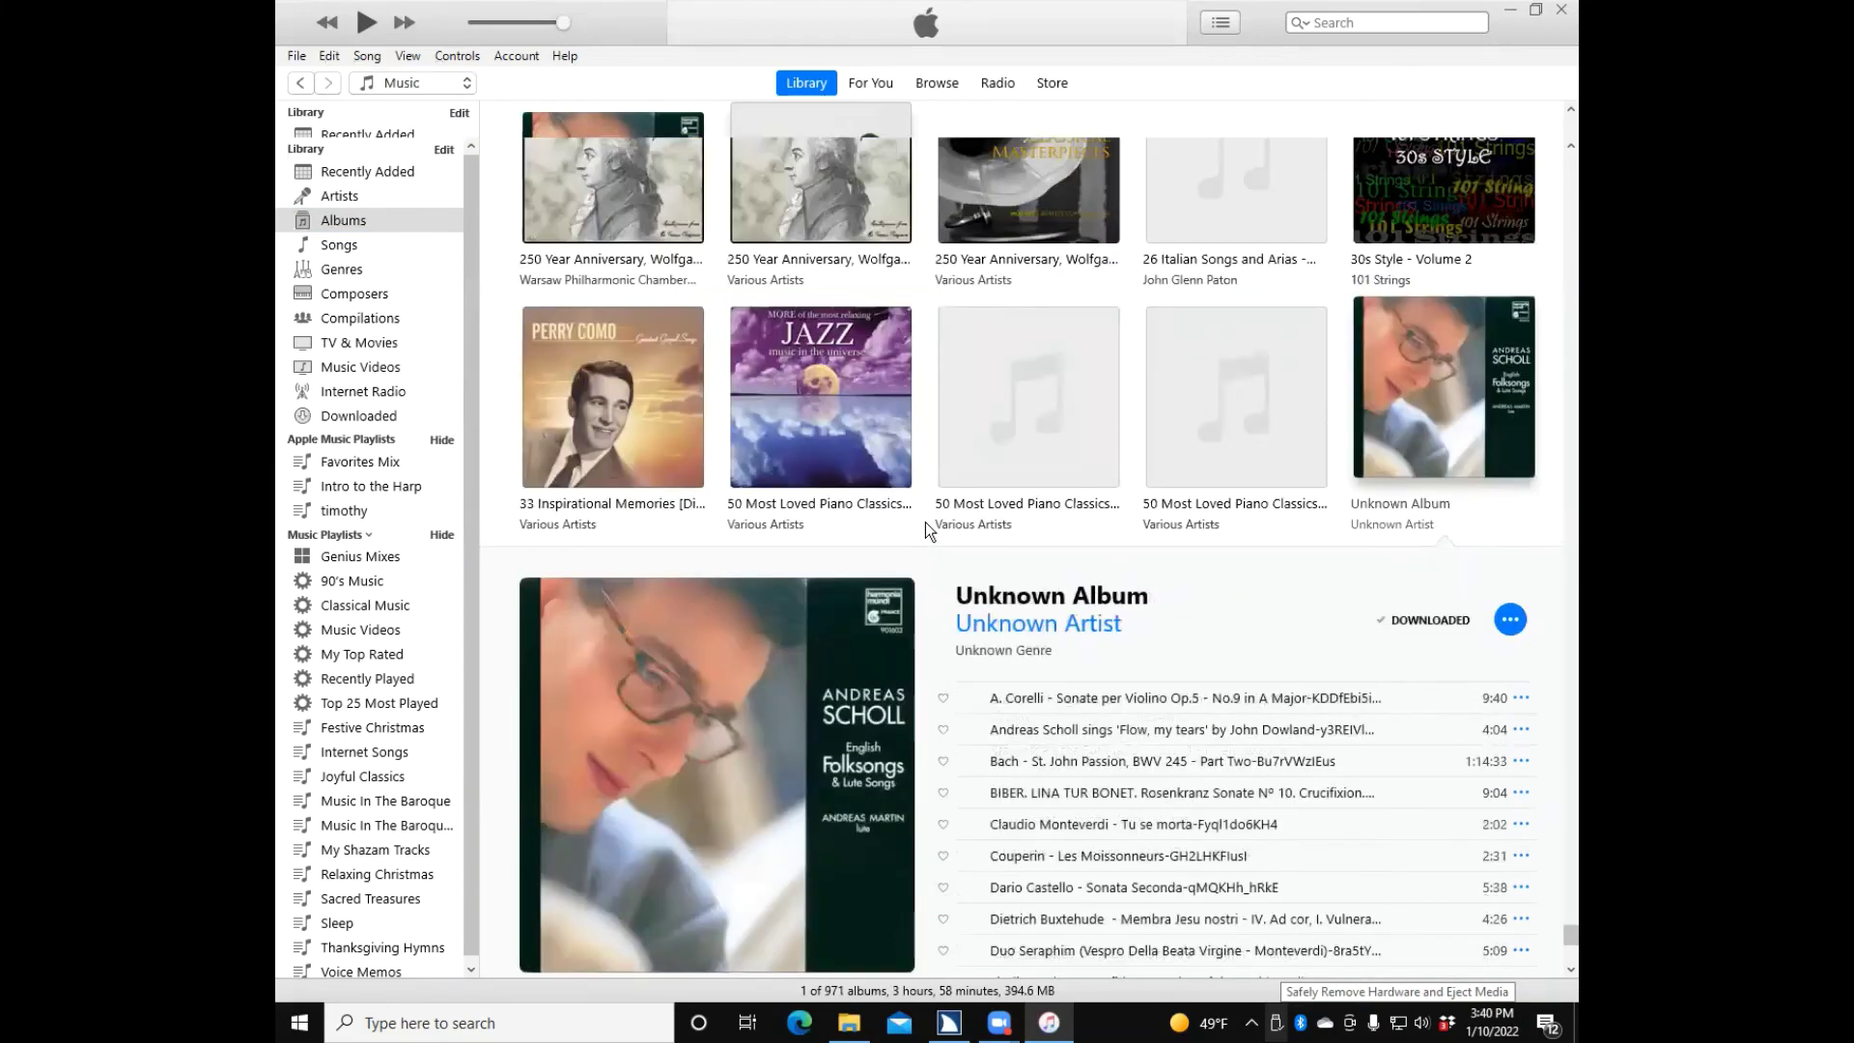
pyautogui.press('Right')
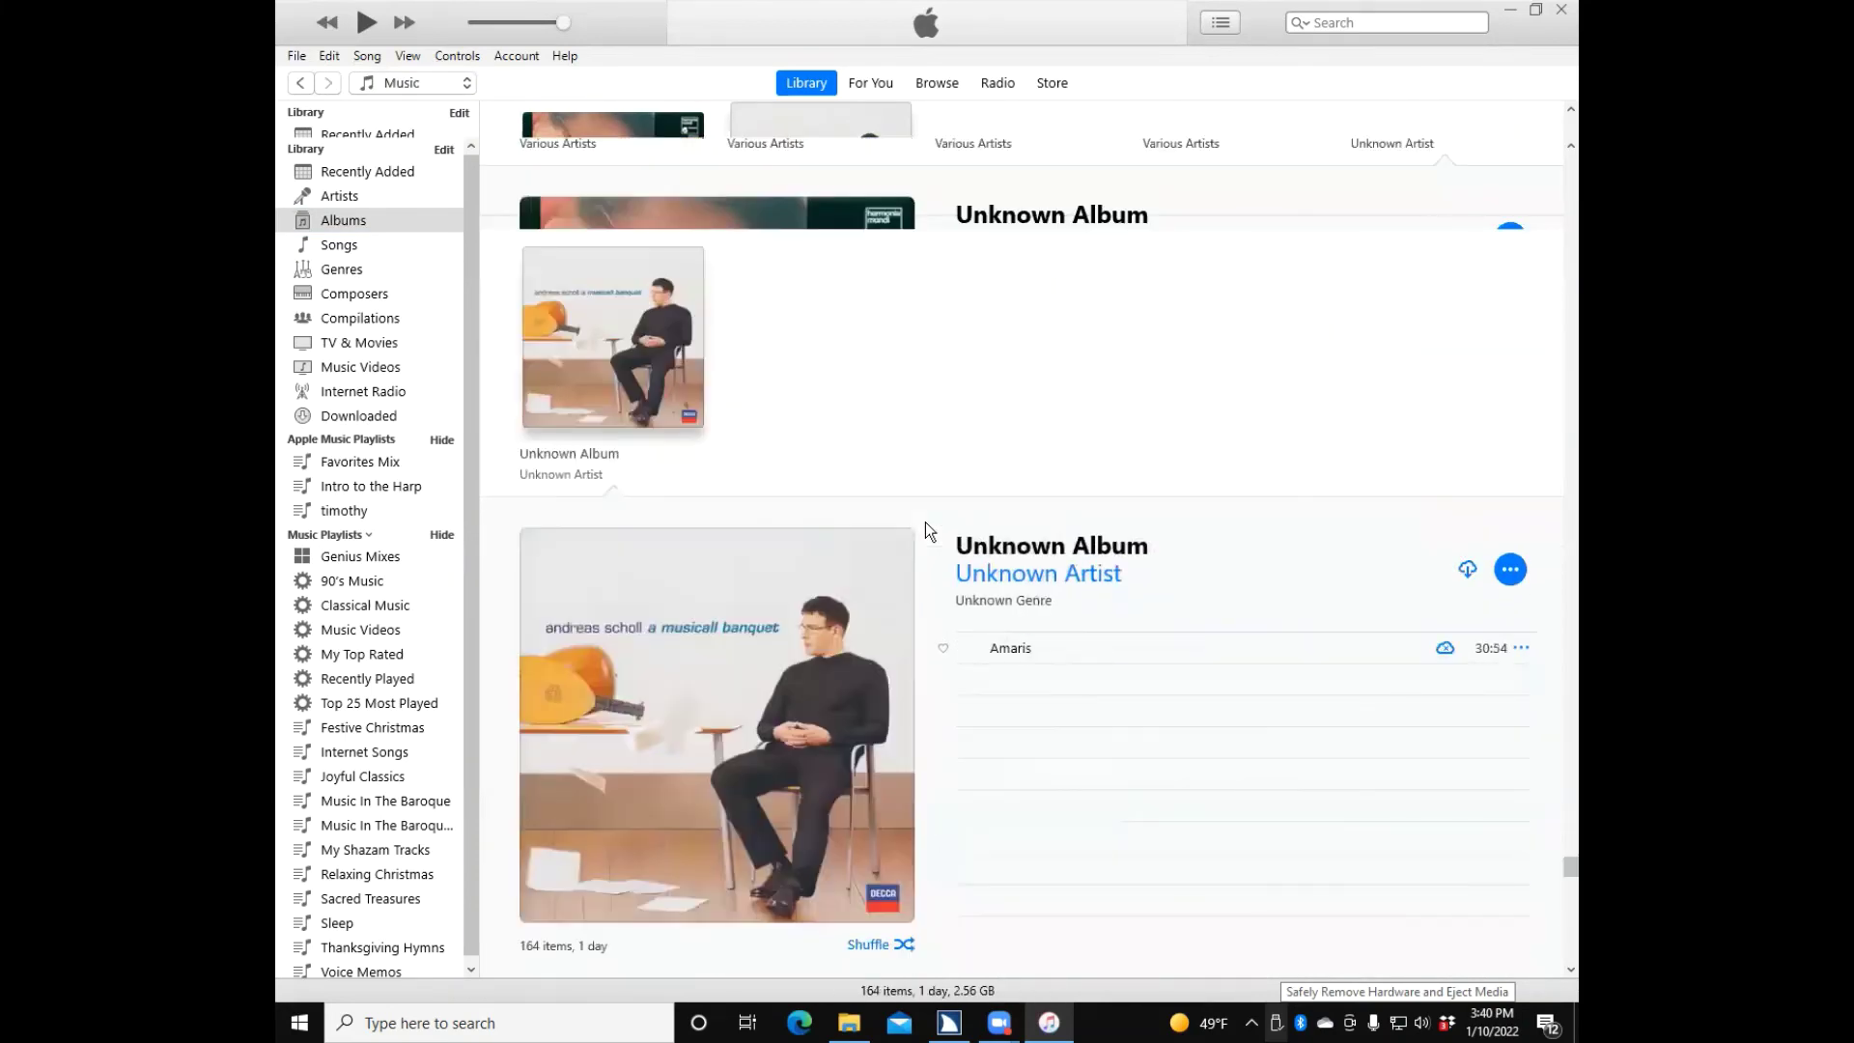
pyautogui.press('Right')
pyautogui.press('Right')
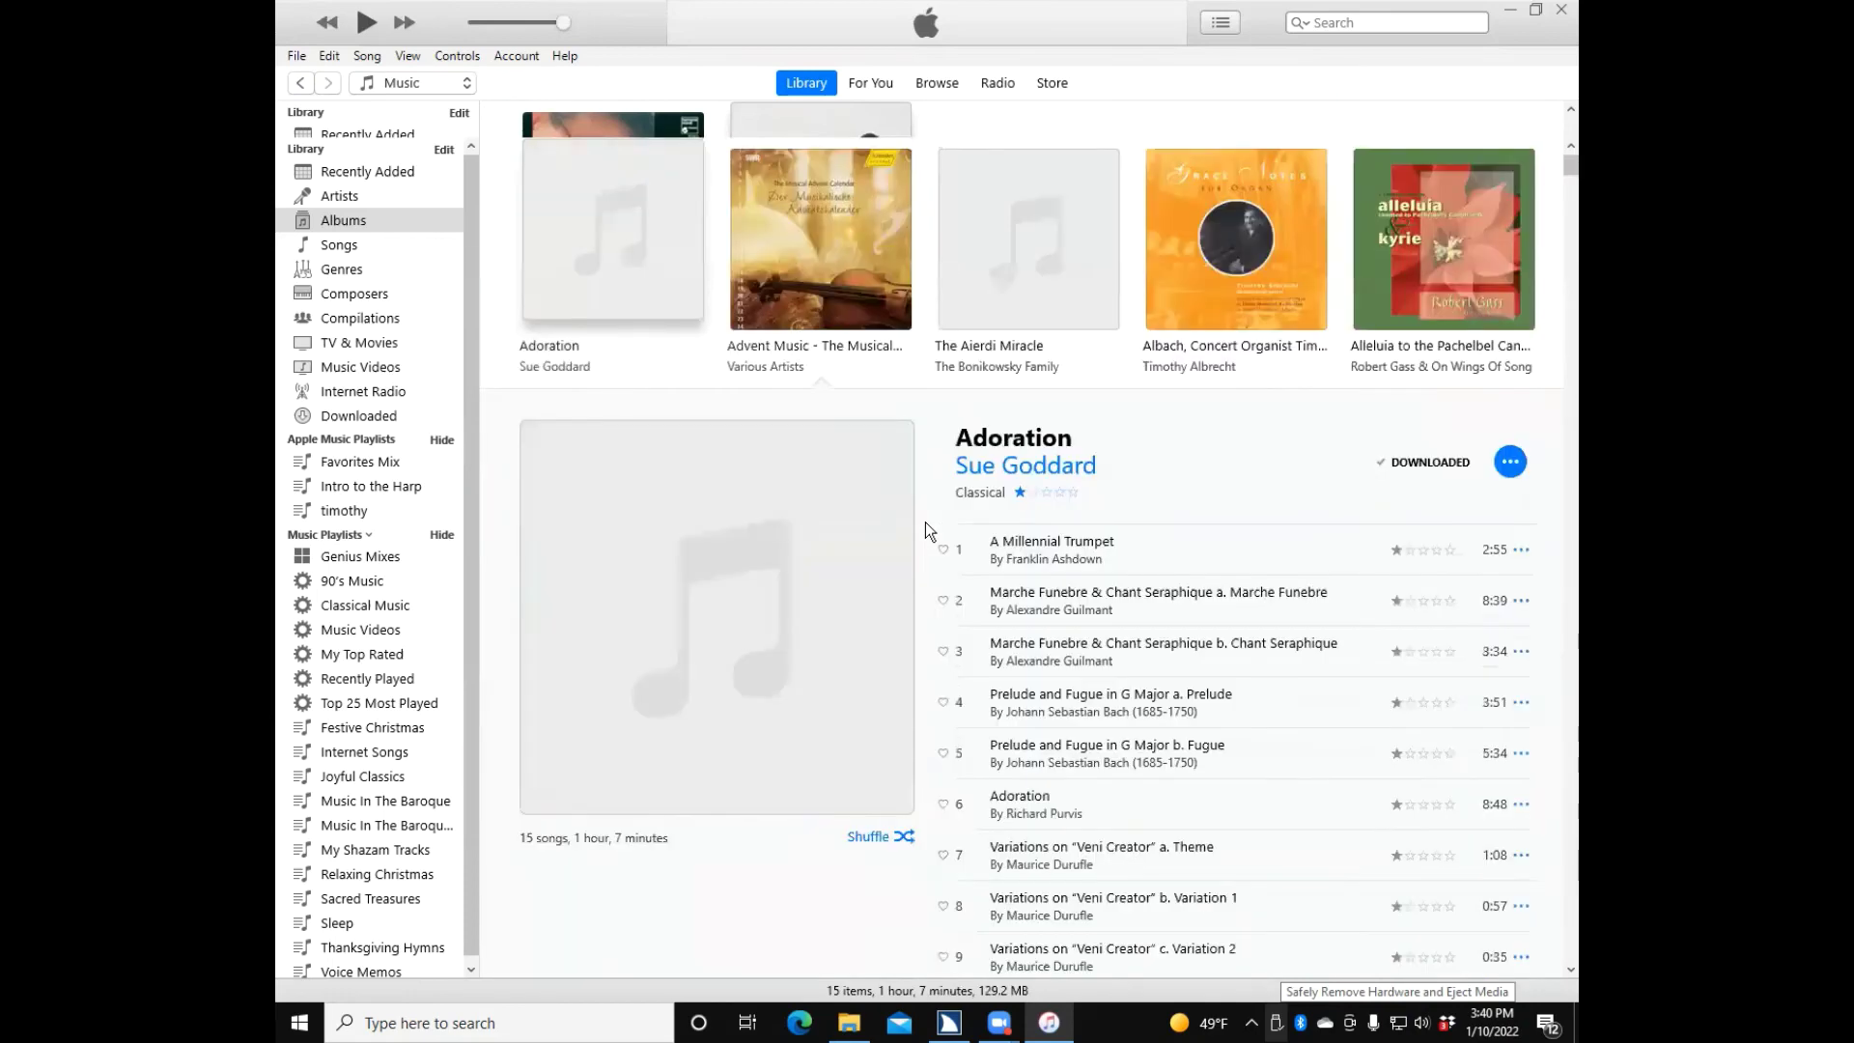
pyautogui.press('Left')
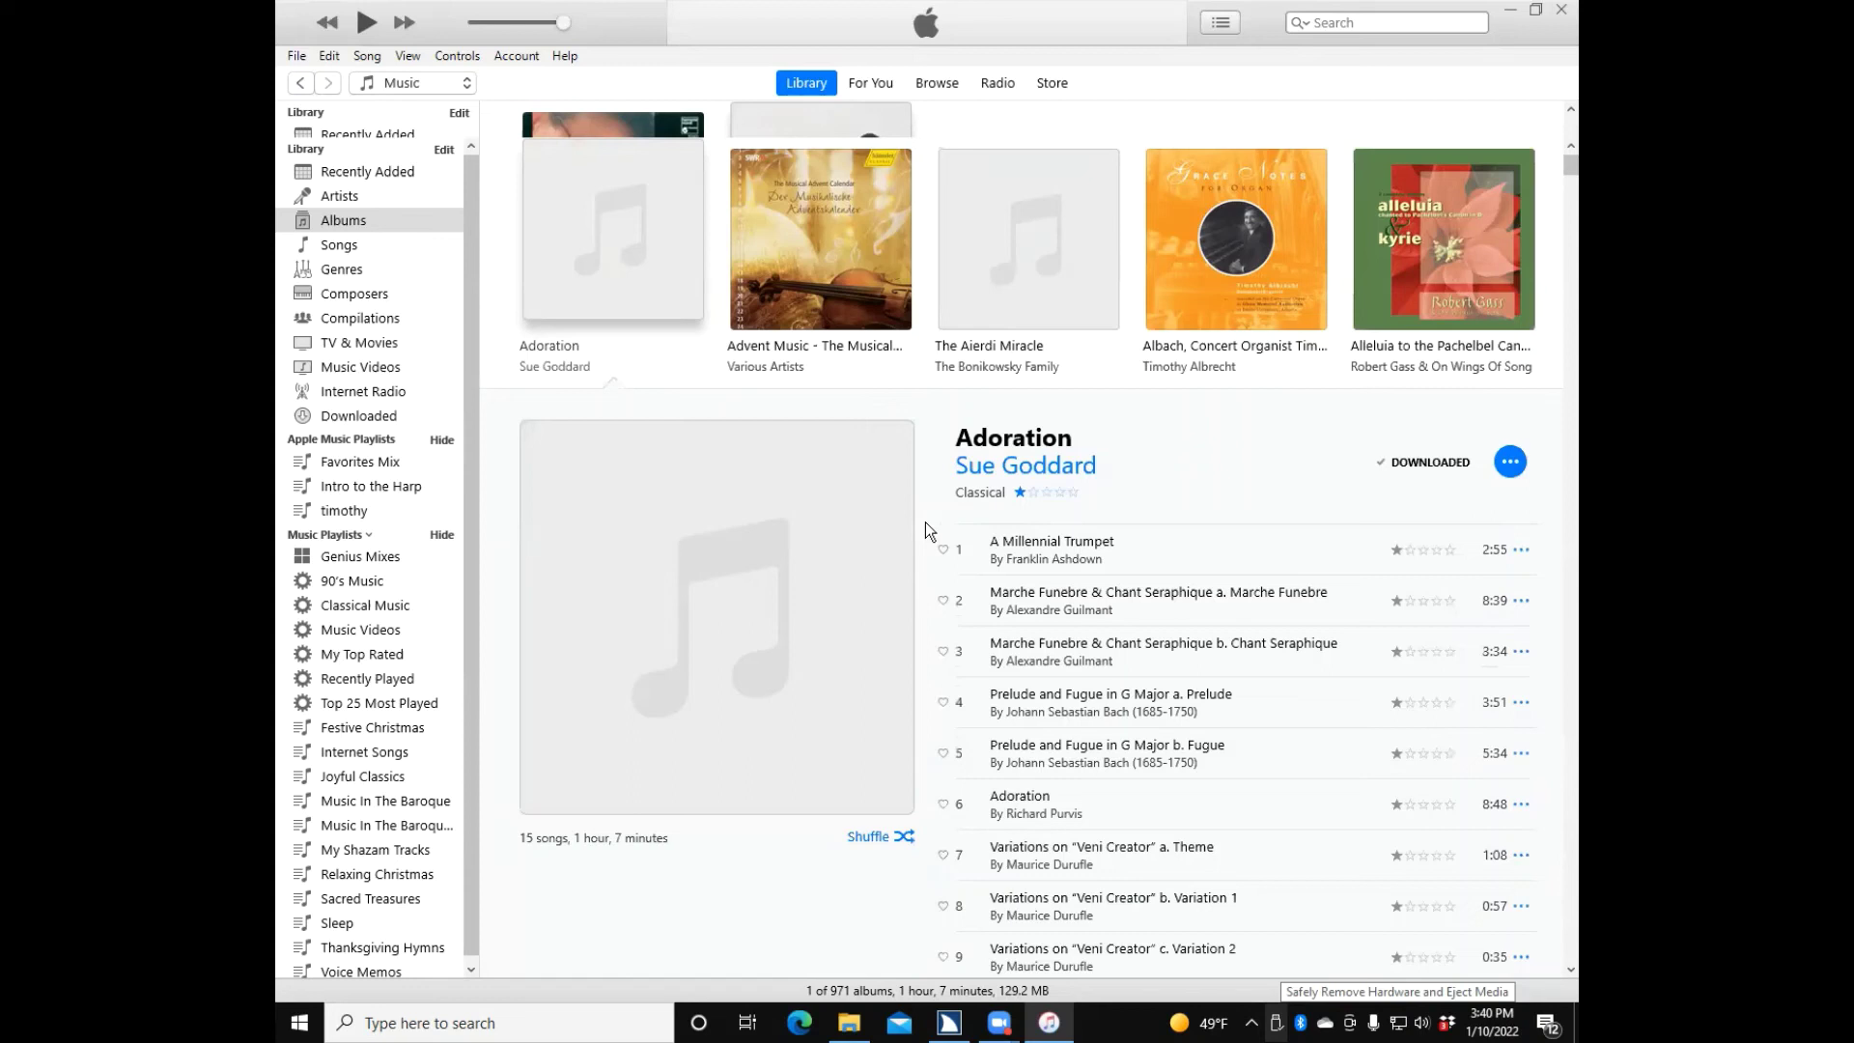
# Open the shared song information of the Adoration album, agreeing to edit multiple items
pyautogui.hotkey('ctrl', 'i')
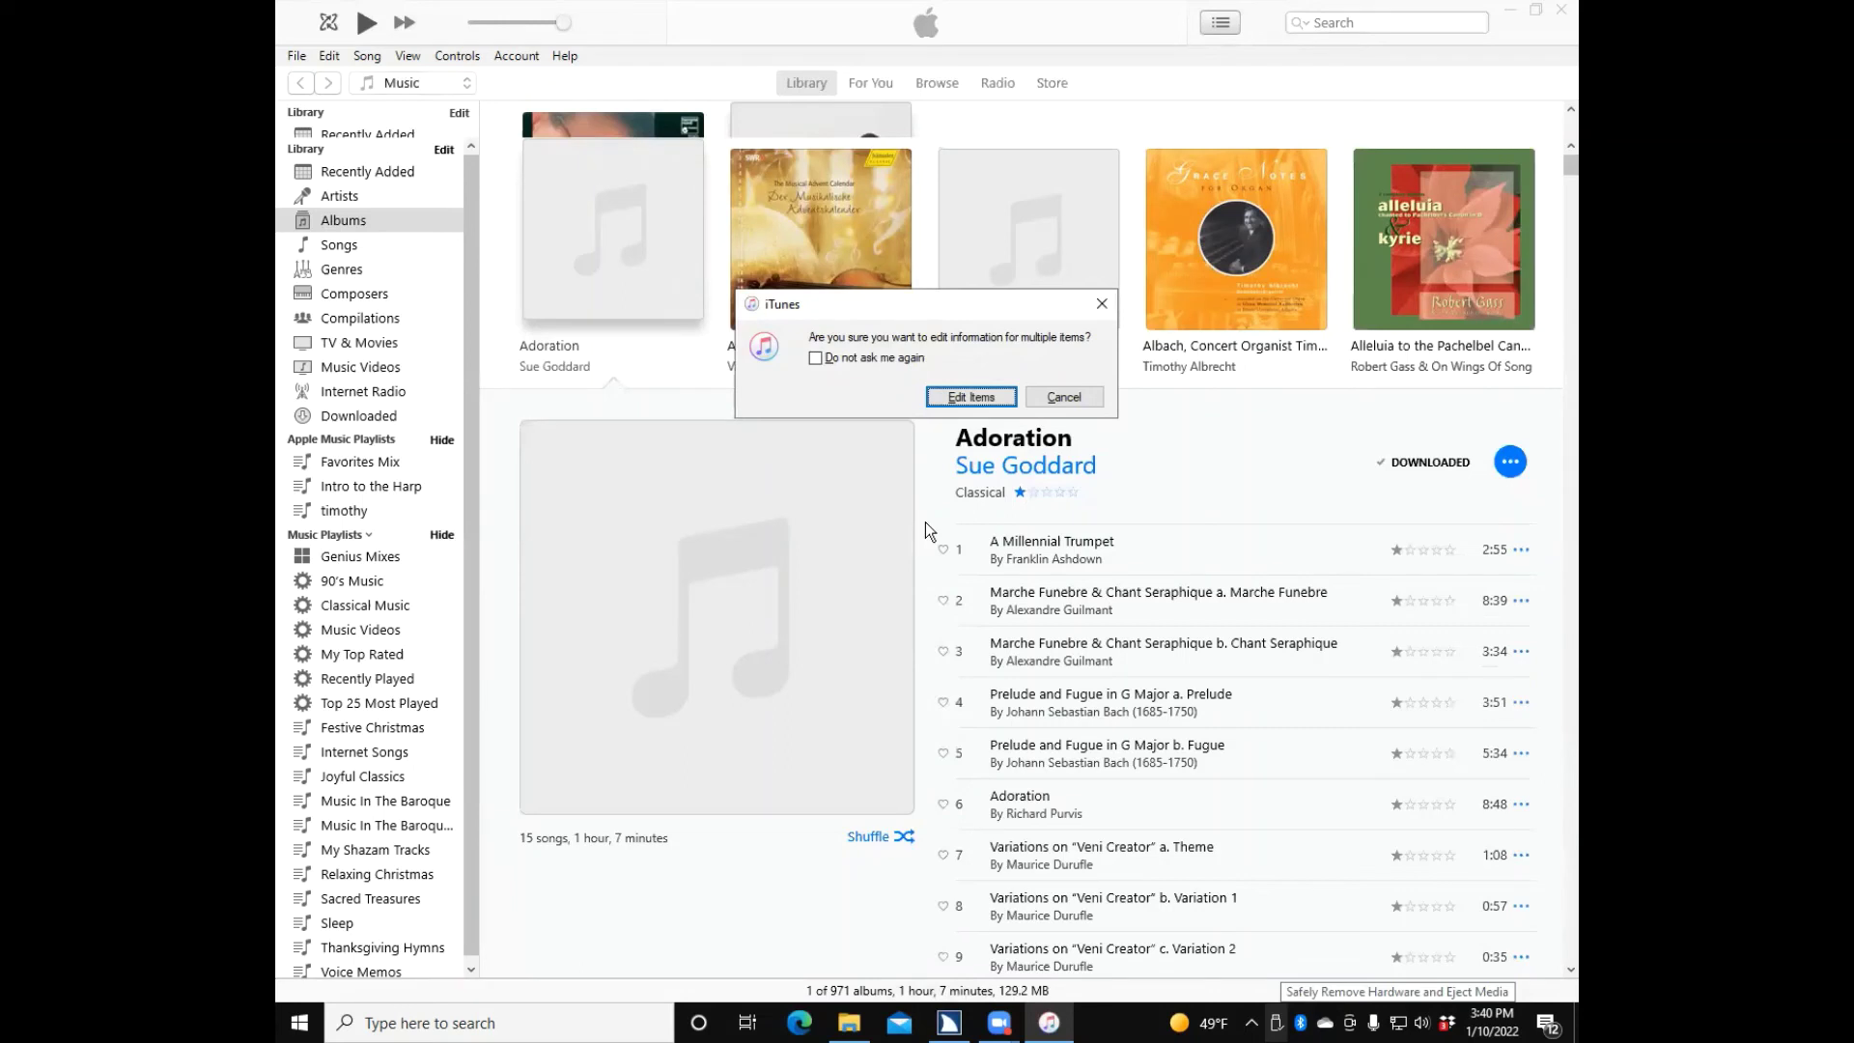
pyautogui.press('Tab')
pyautogui.press('Tab')
pyautogui.press('Tab')
pyautogui.press('Tab')
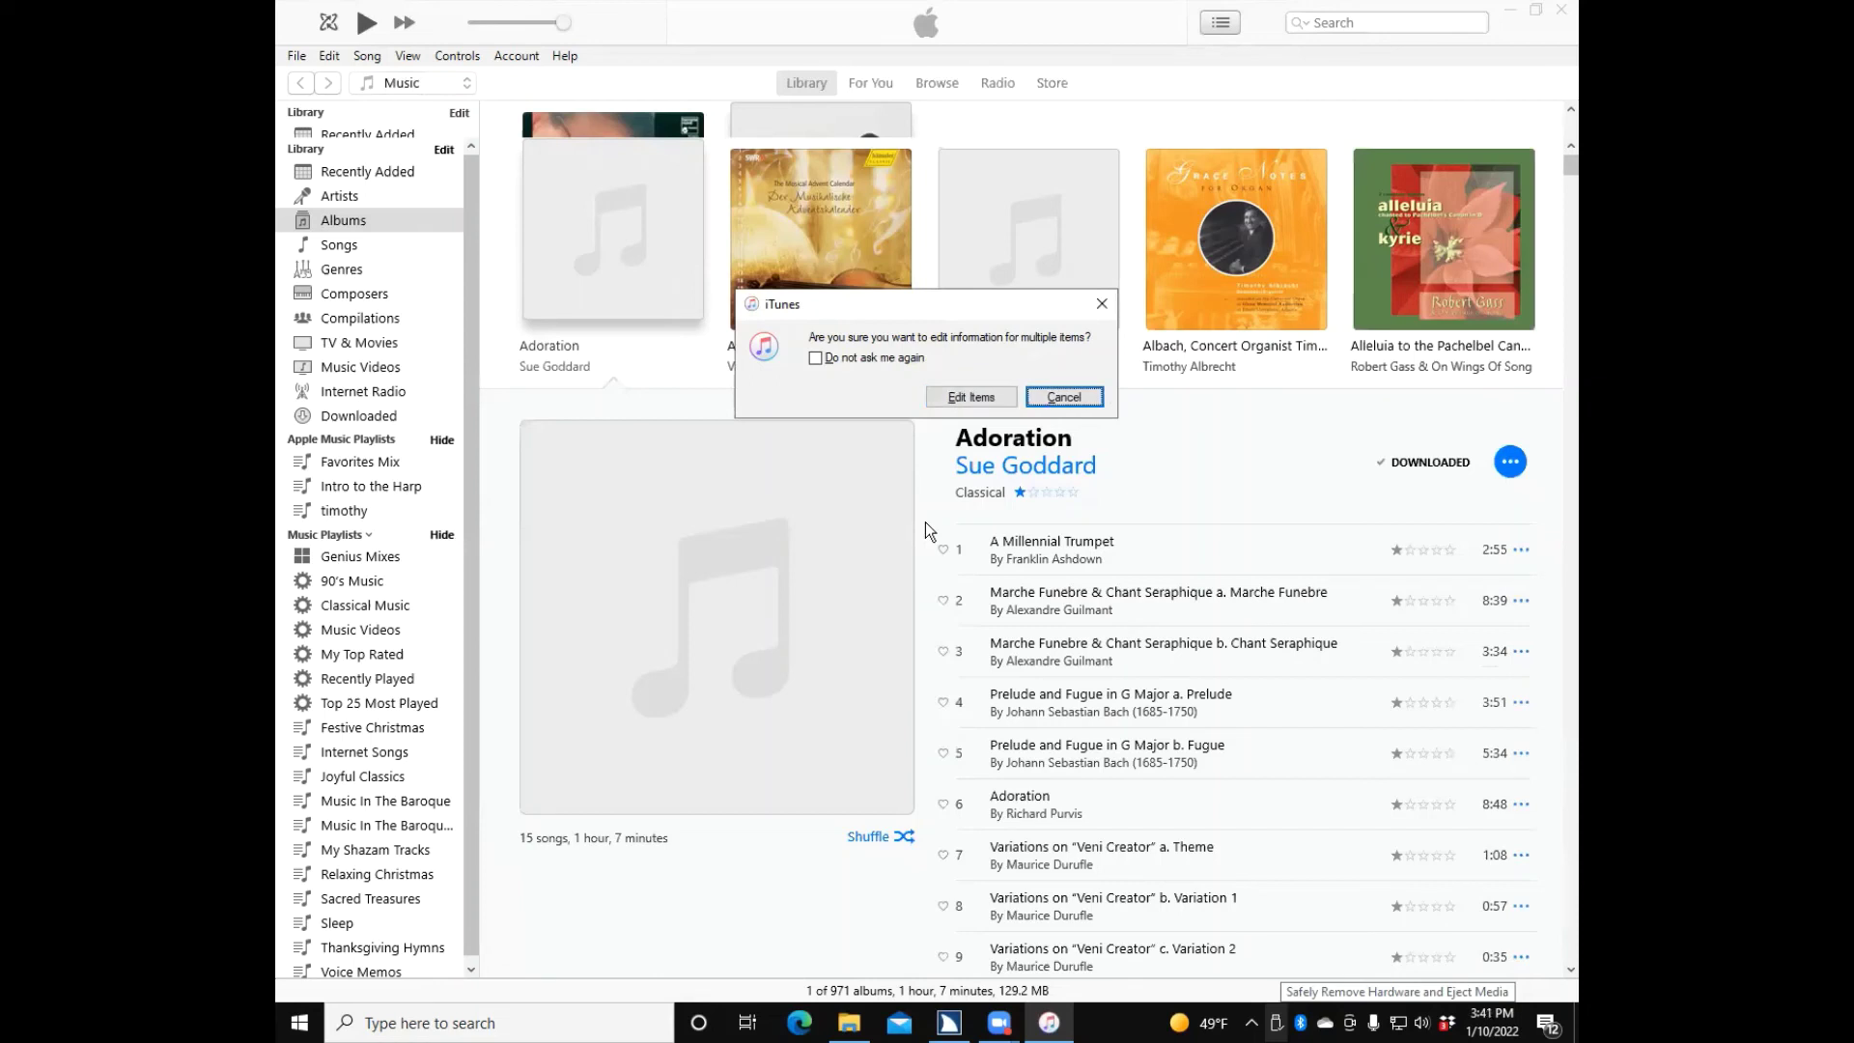
pyautogui.press('Tab')
pyautogui.press('Tab')
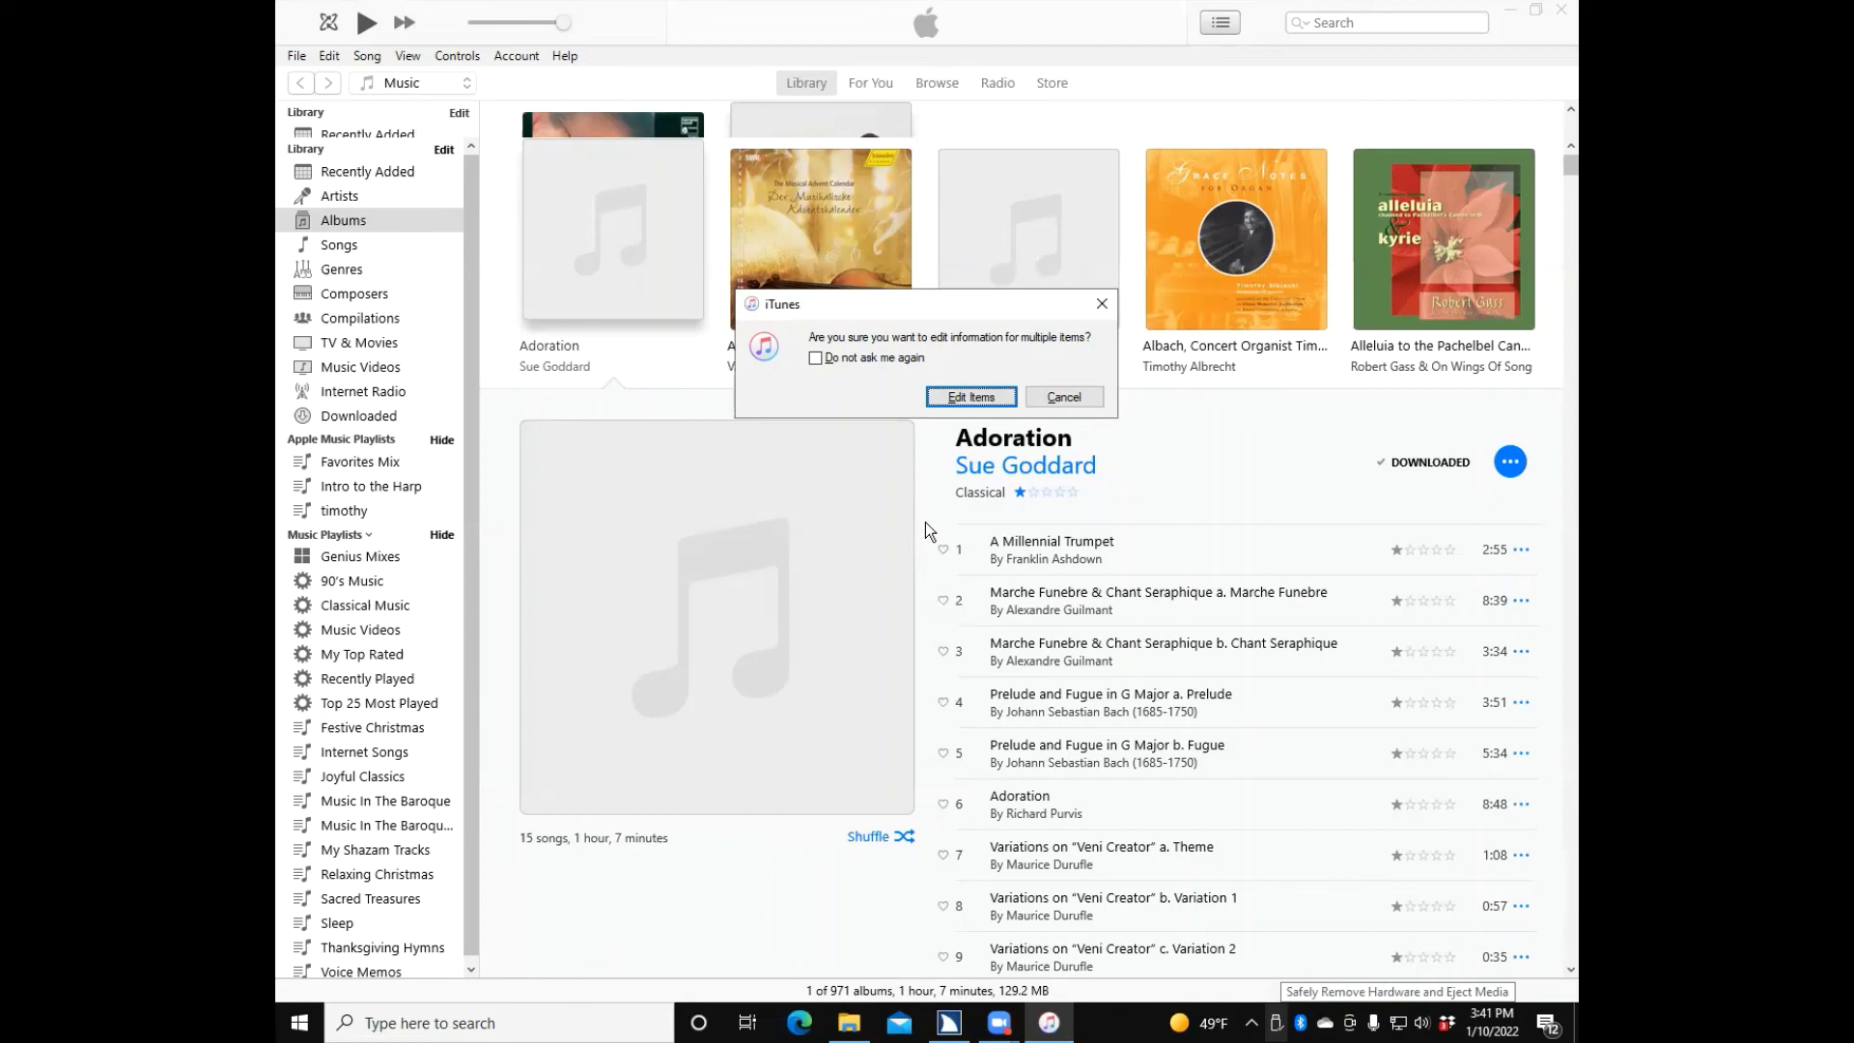
pyautogui.press('Return')
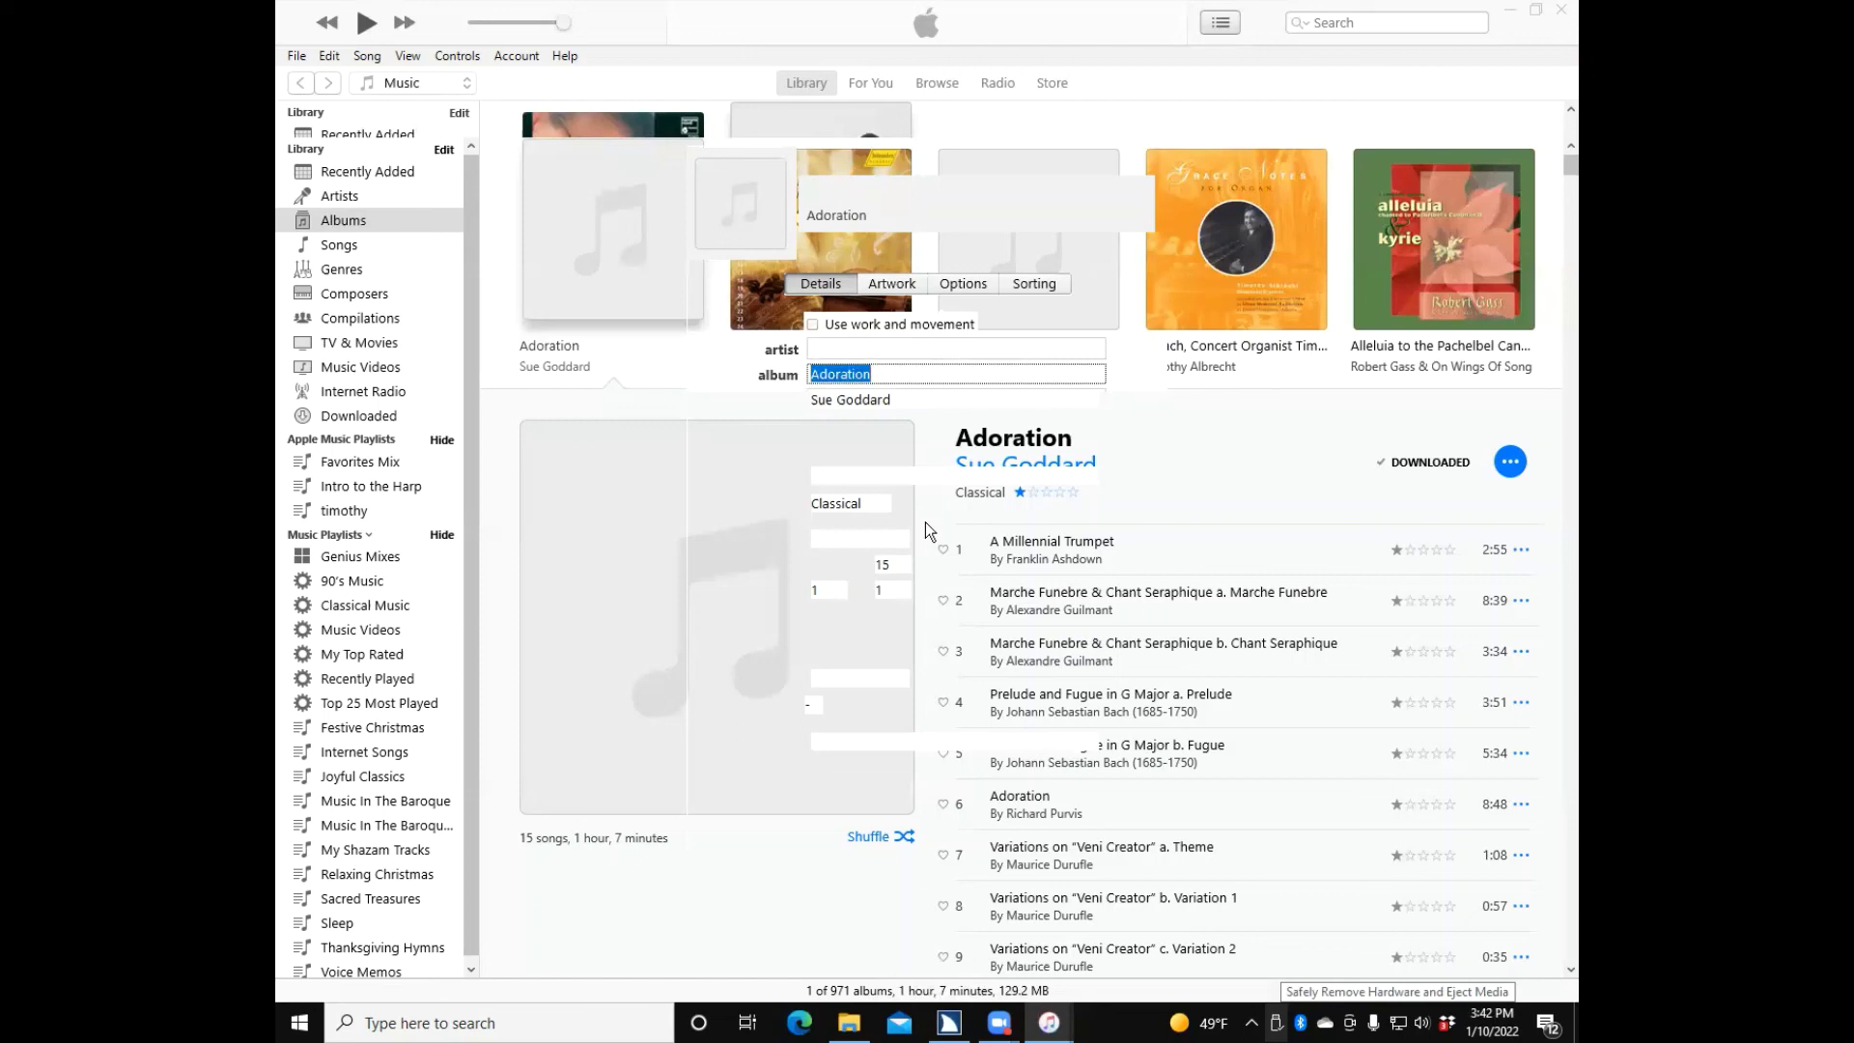
# Examine the album's detail fields from composer, grouping and genre to year, track and disc number
pyautogui.press('Tab')
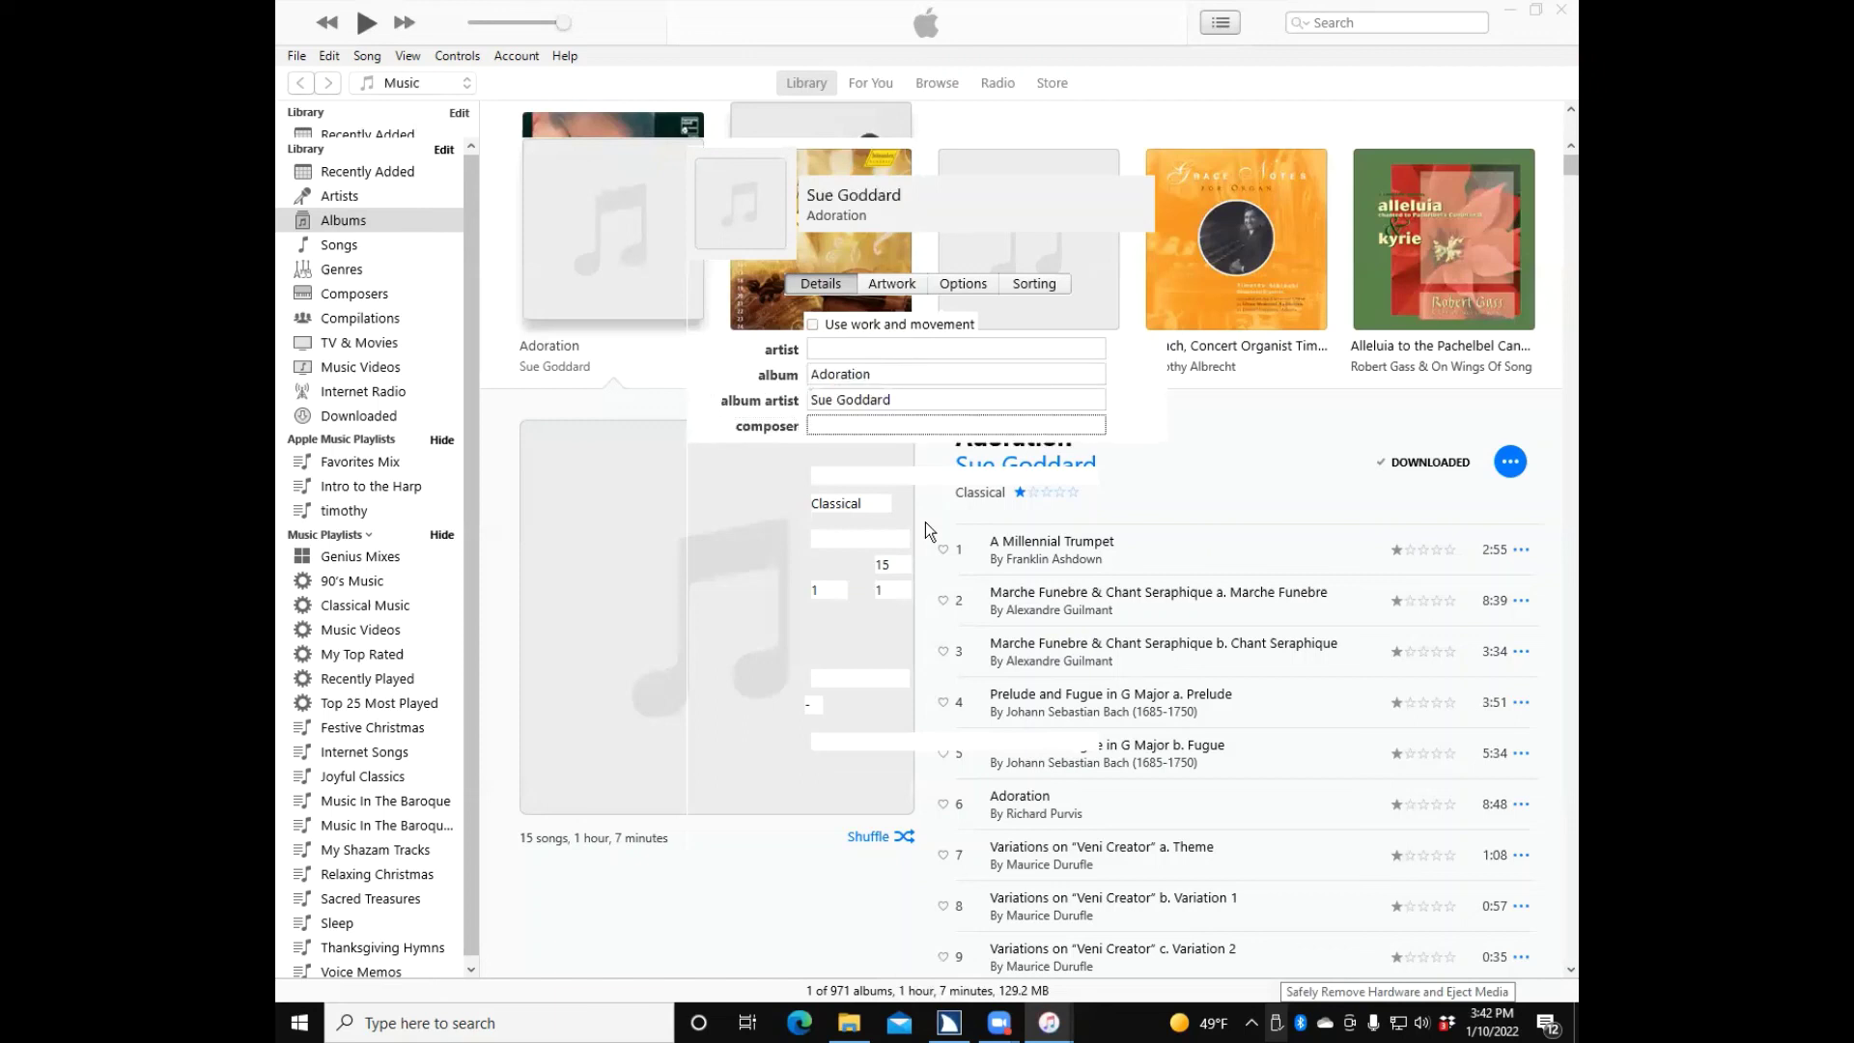
pyautogui.press('Tab')
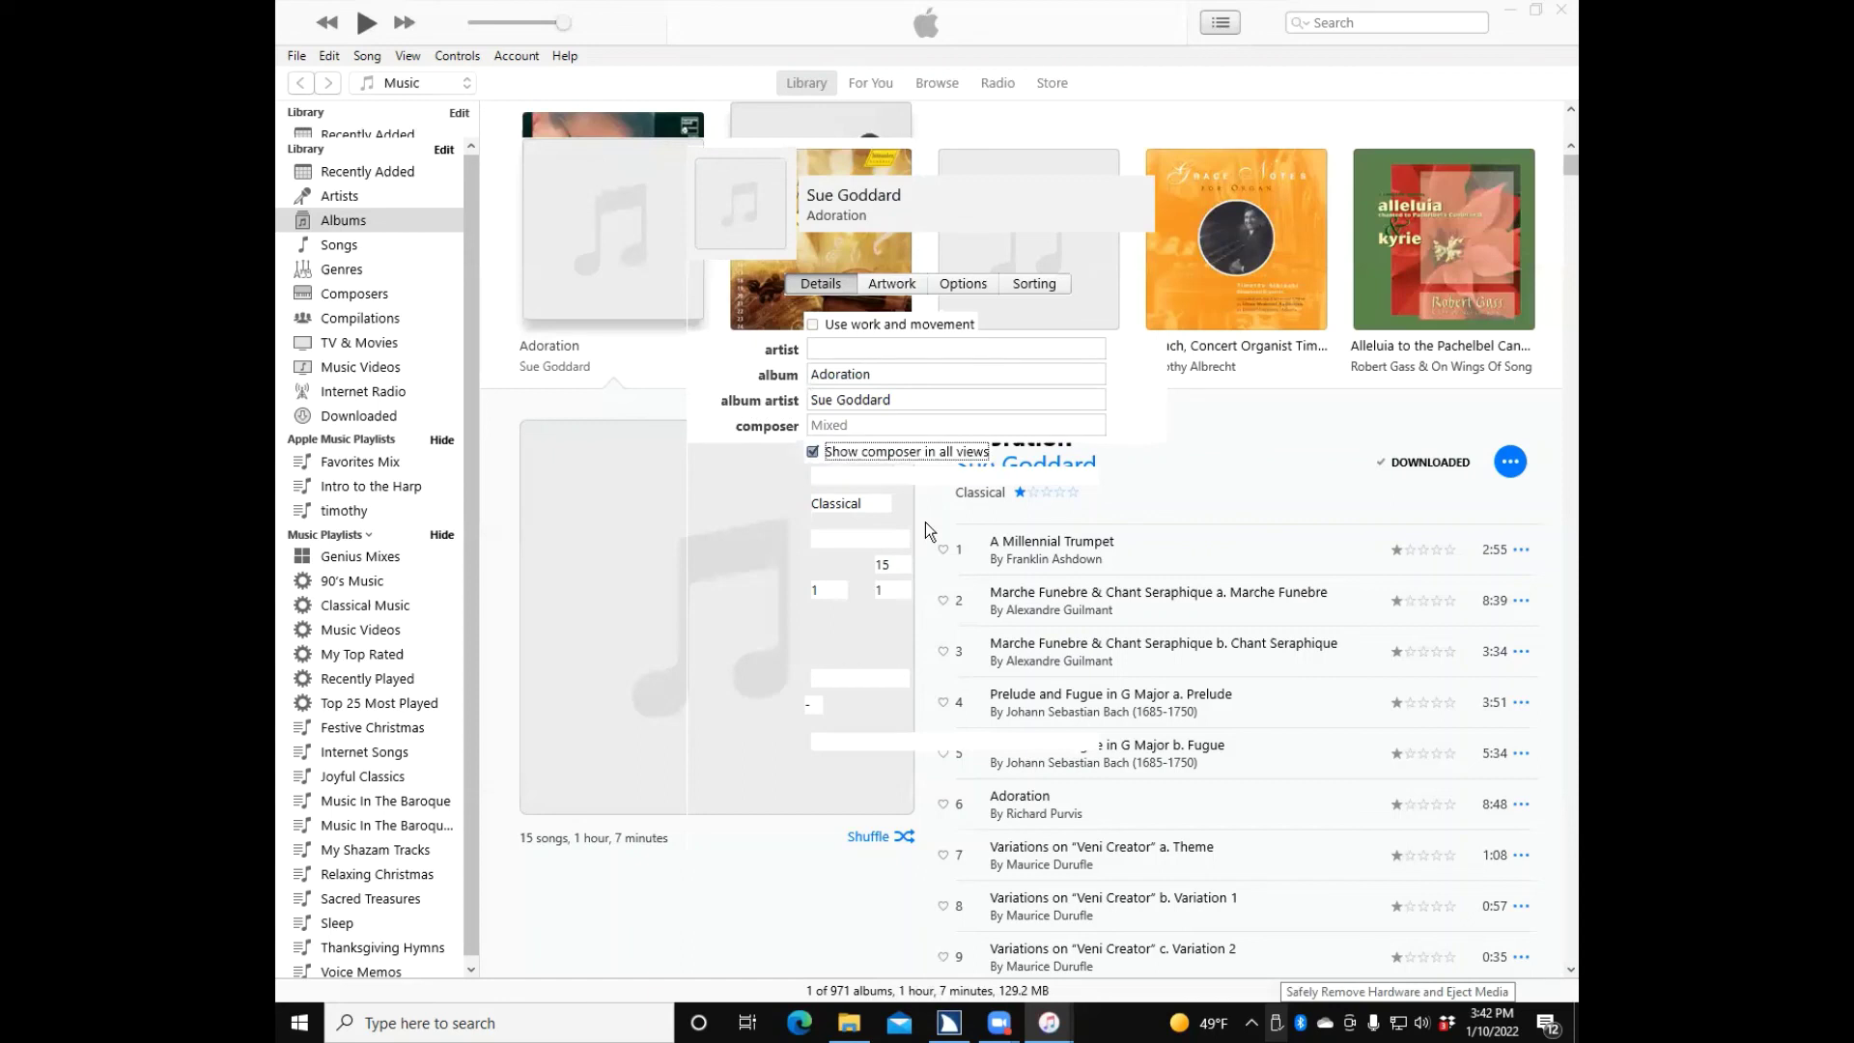
pyautogui.press('Tab')
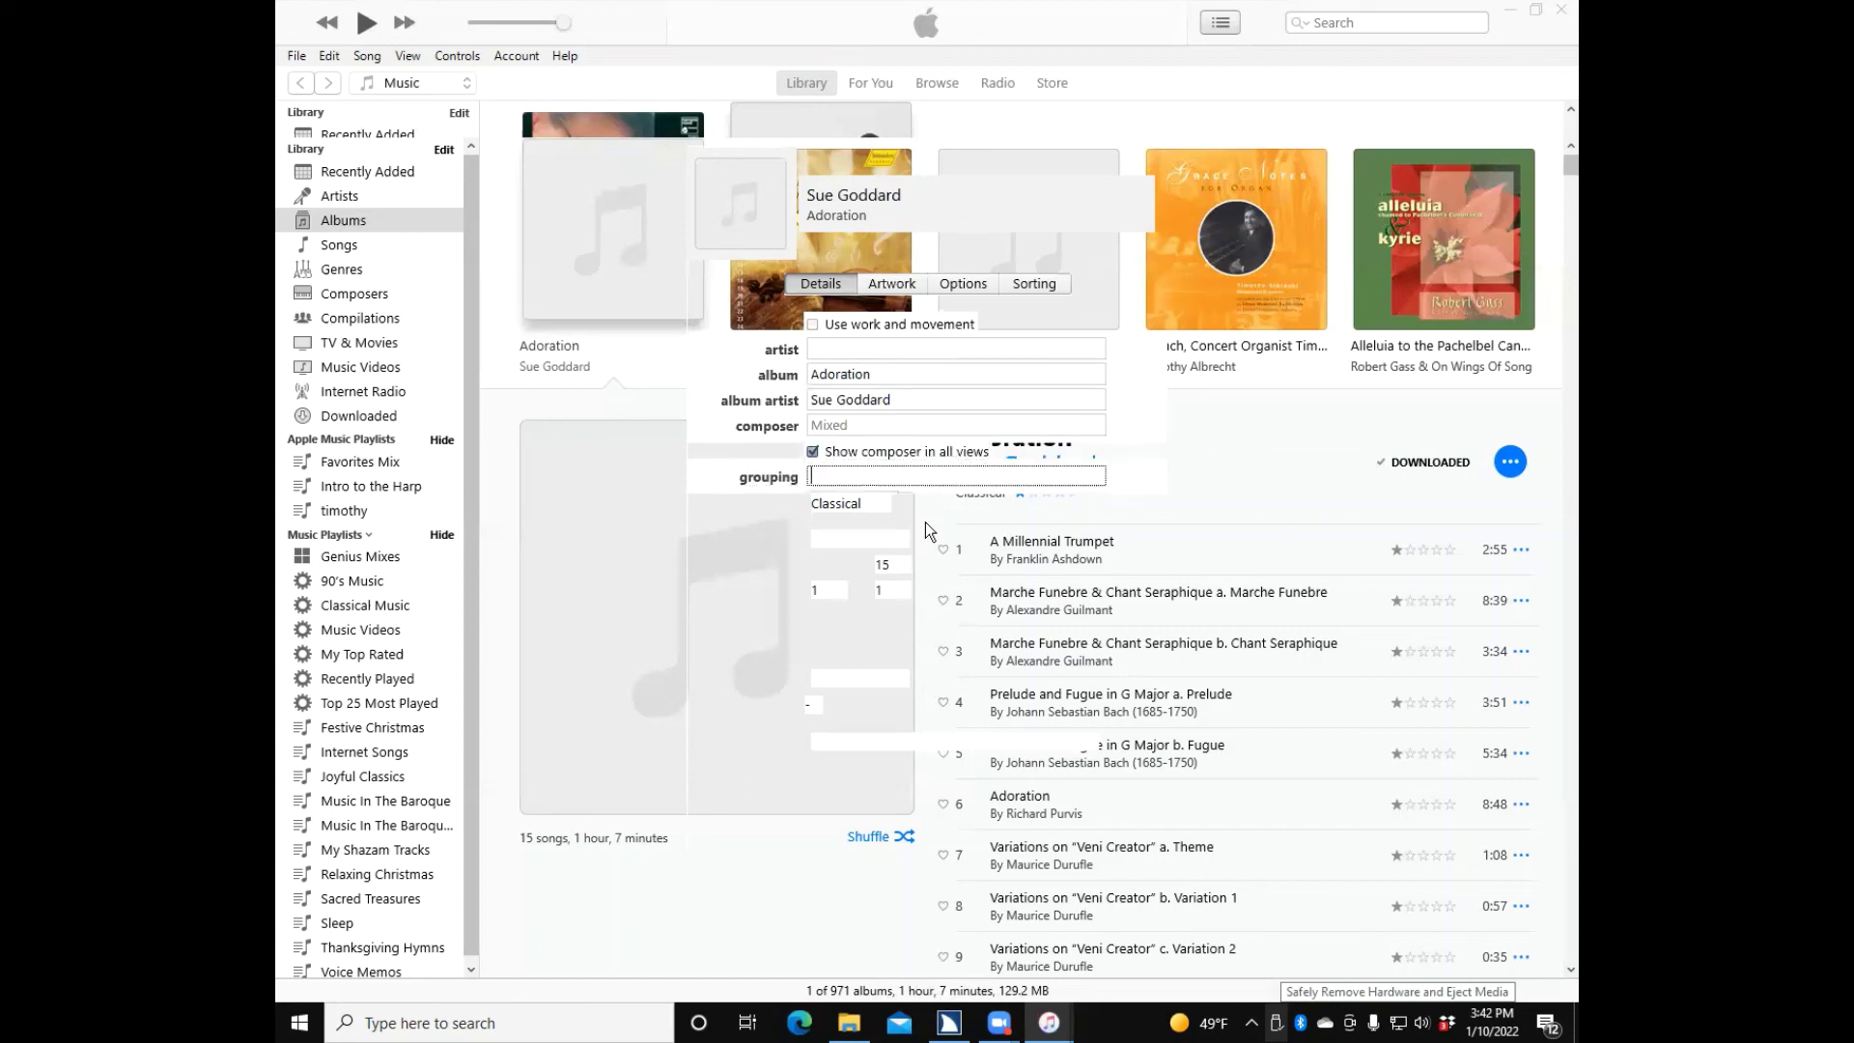
pyautogui.press('Tab')
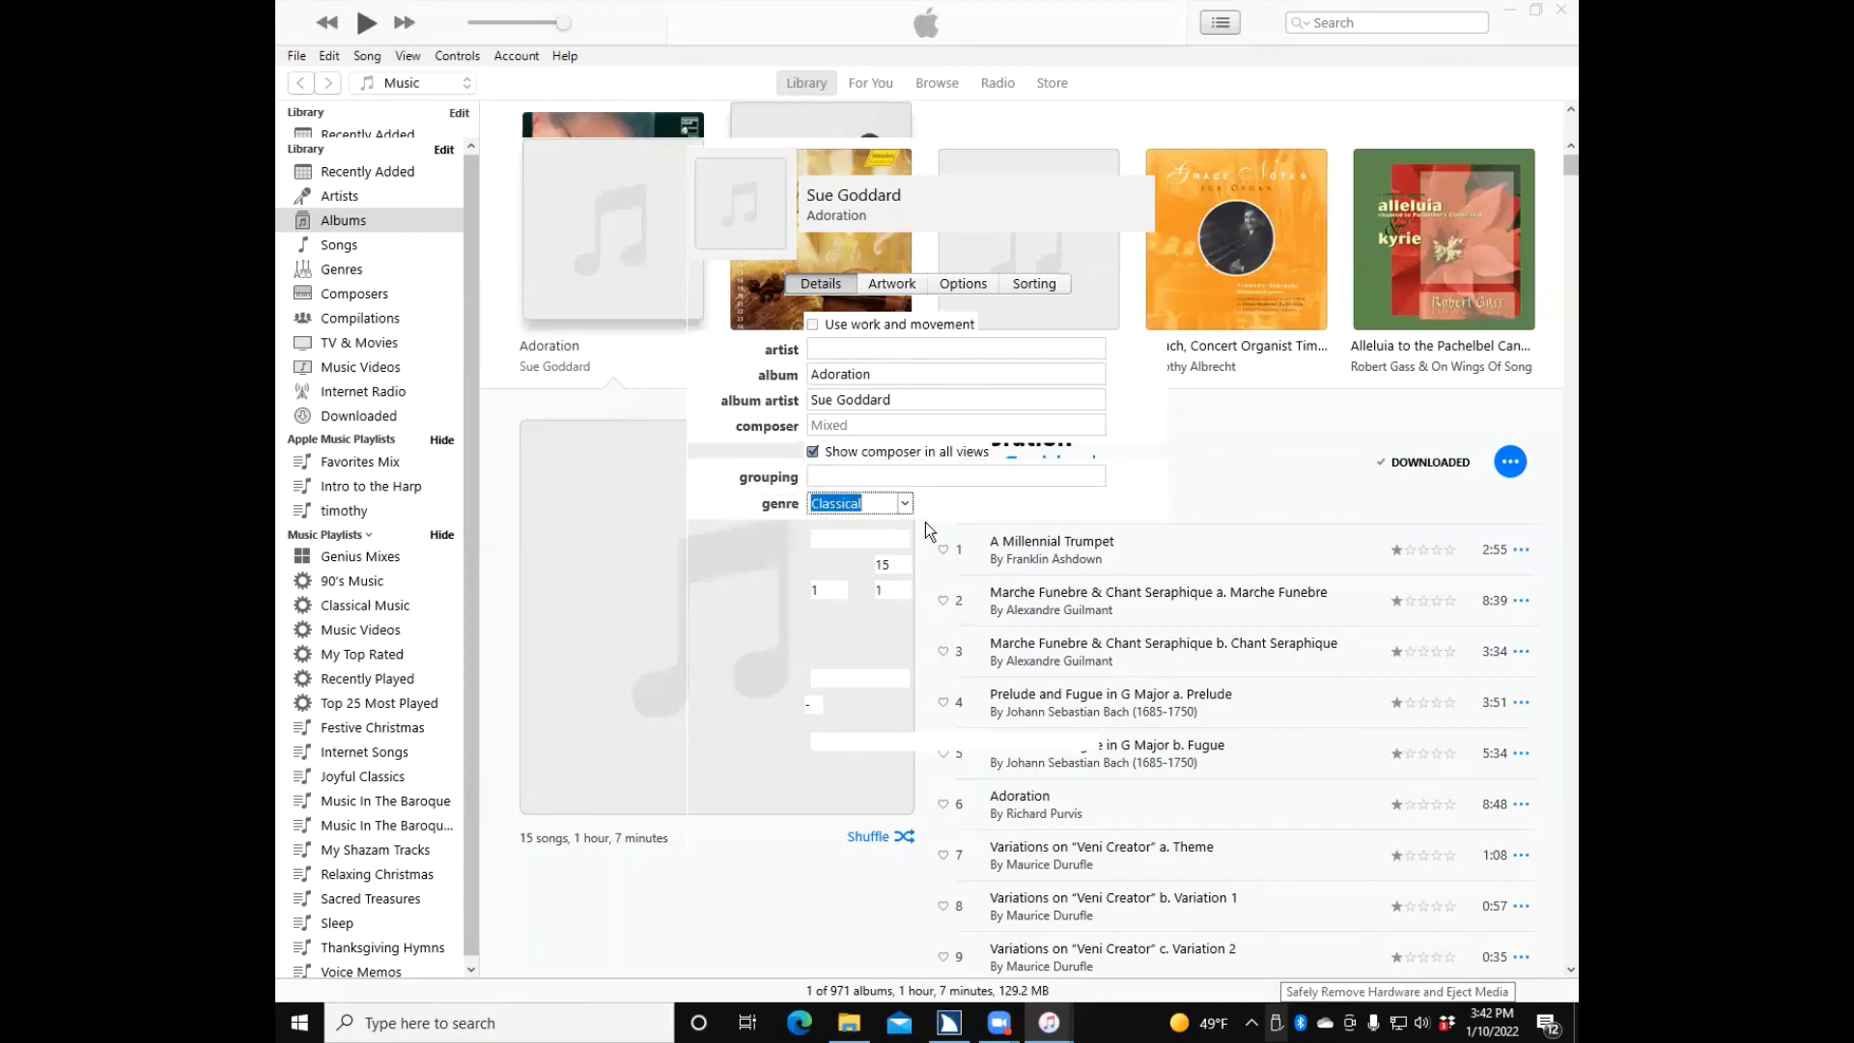
pyautogui.press('Tab')
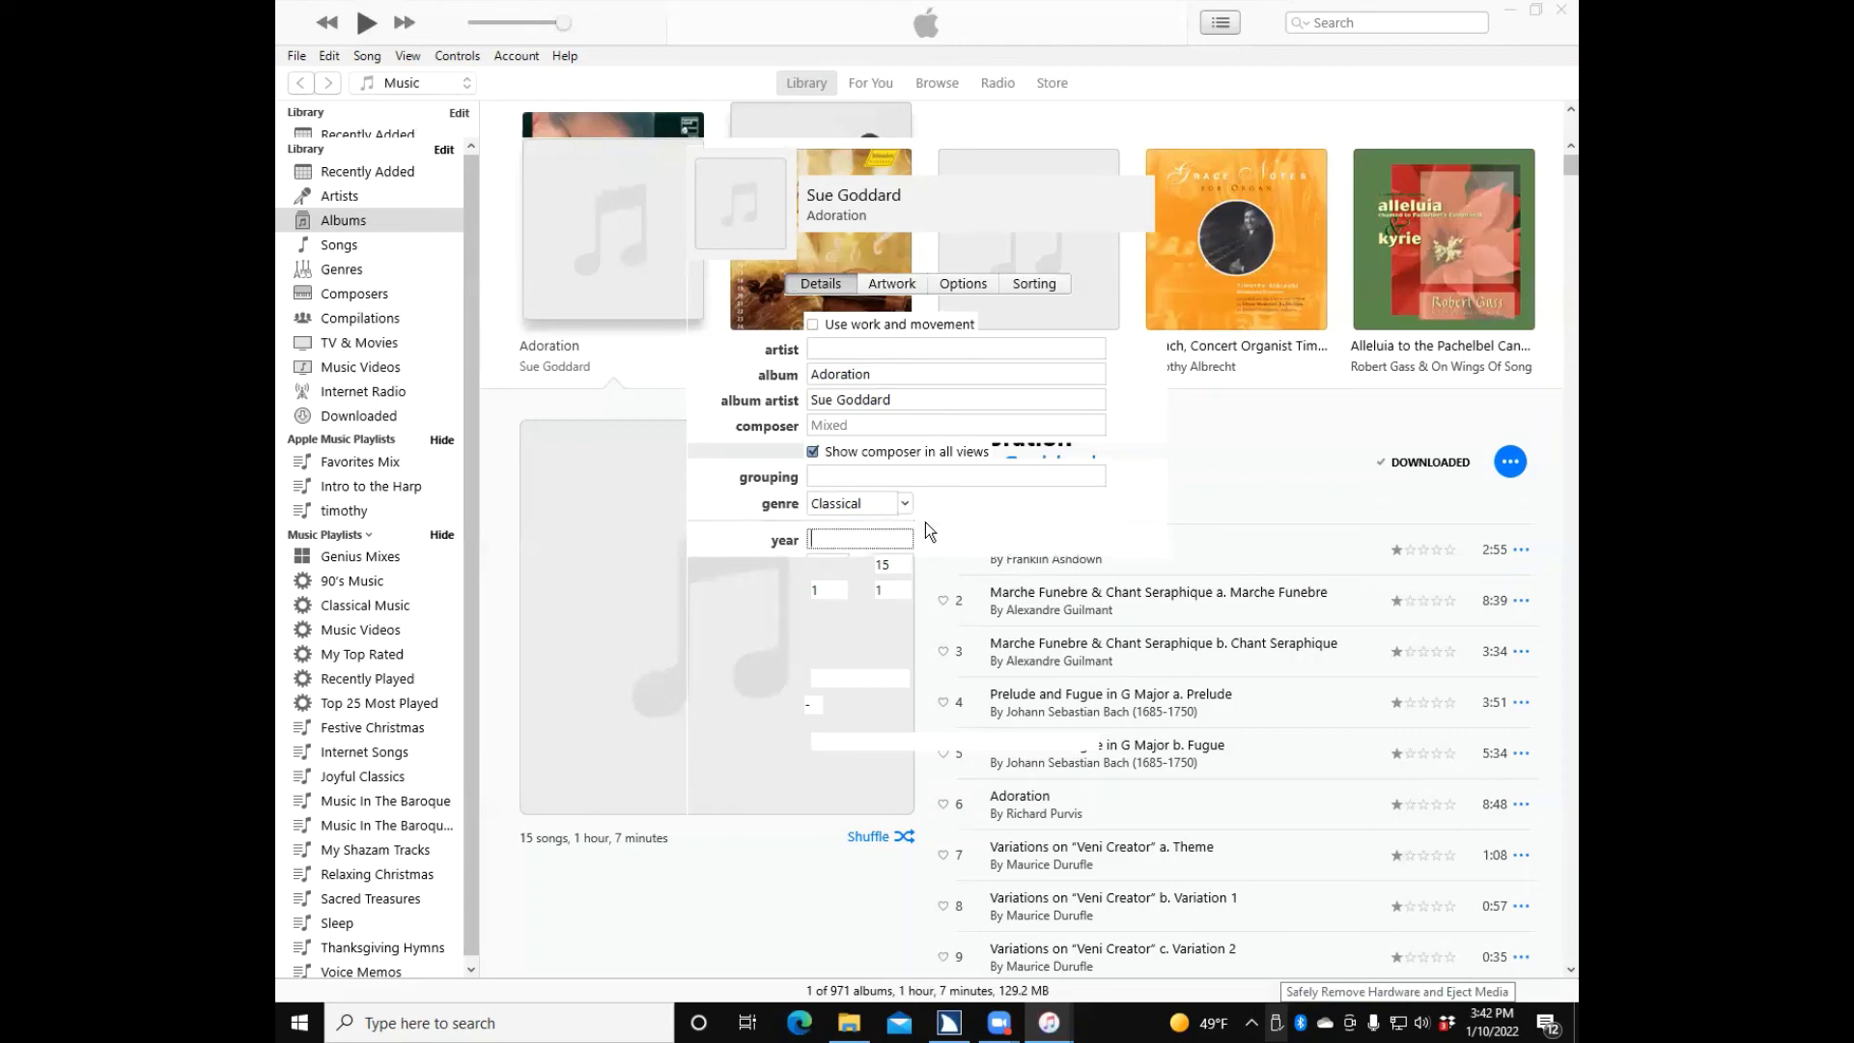
pyautogui.press('Tab')
pyautogui.press('Tab')
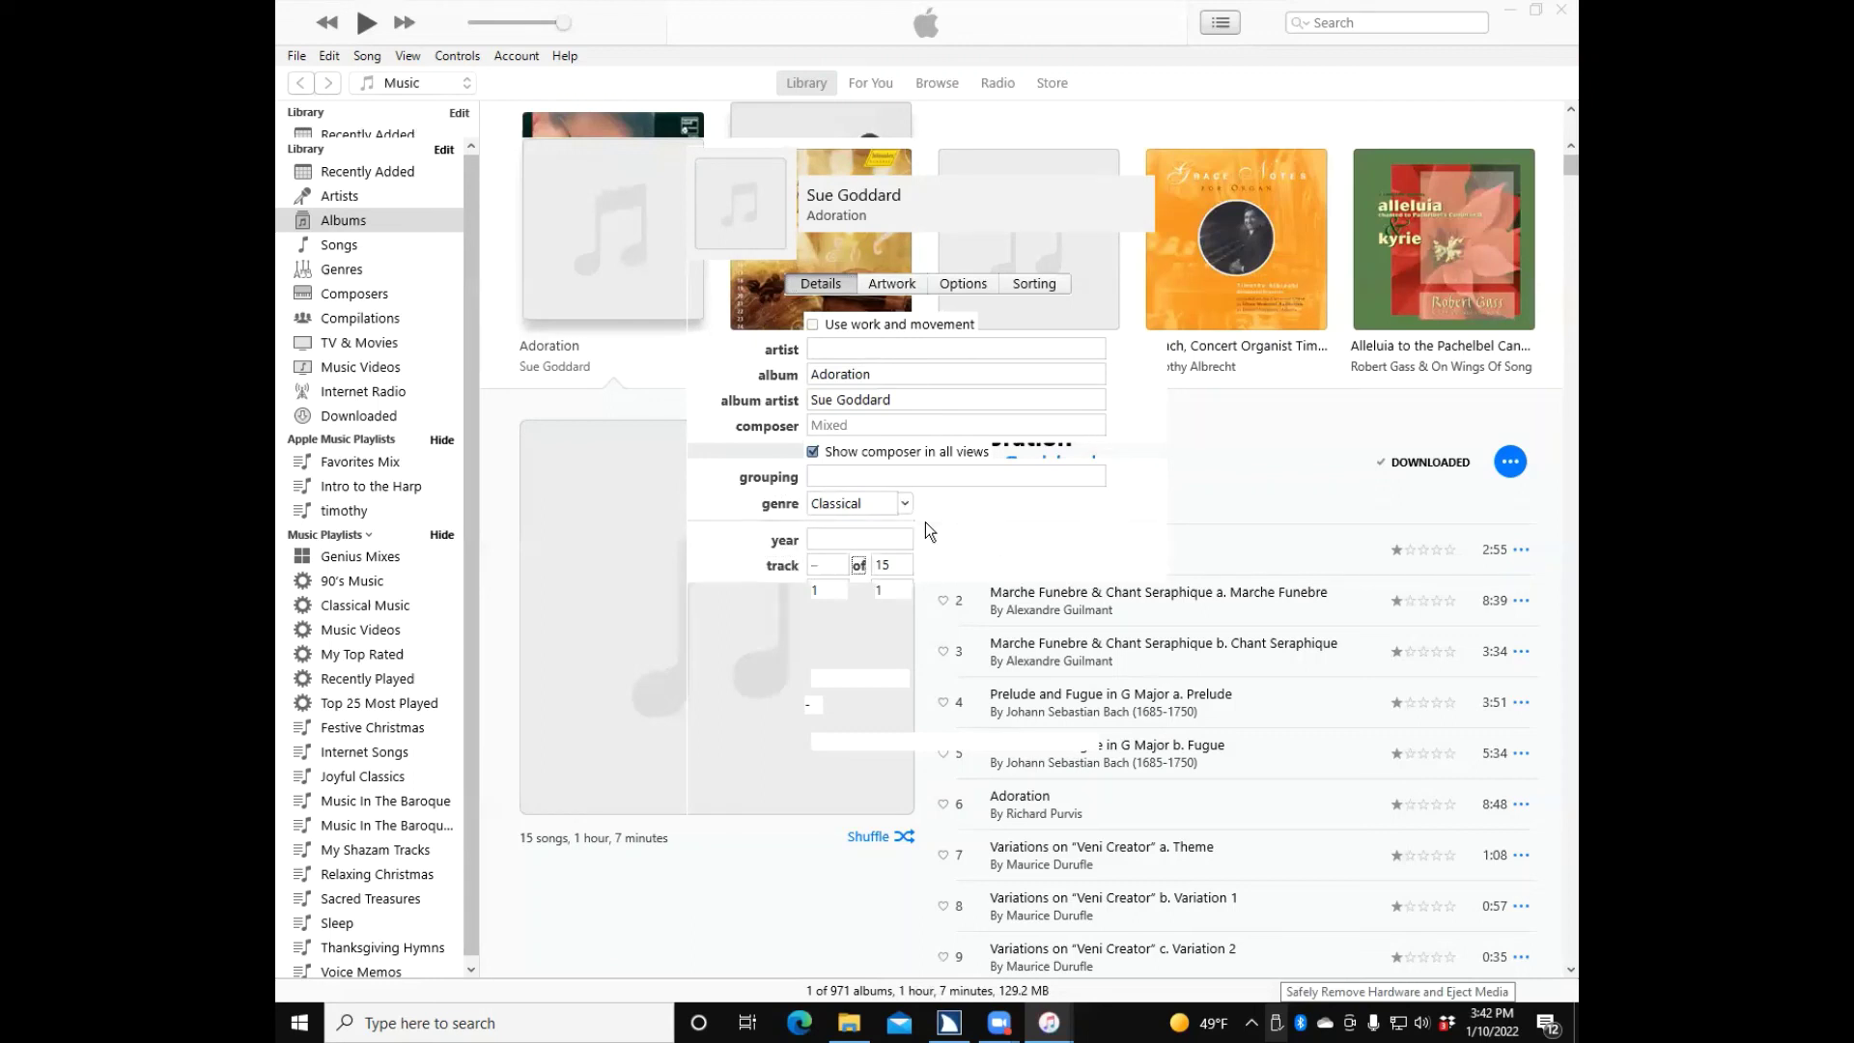
pyautogui.press('Tab')
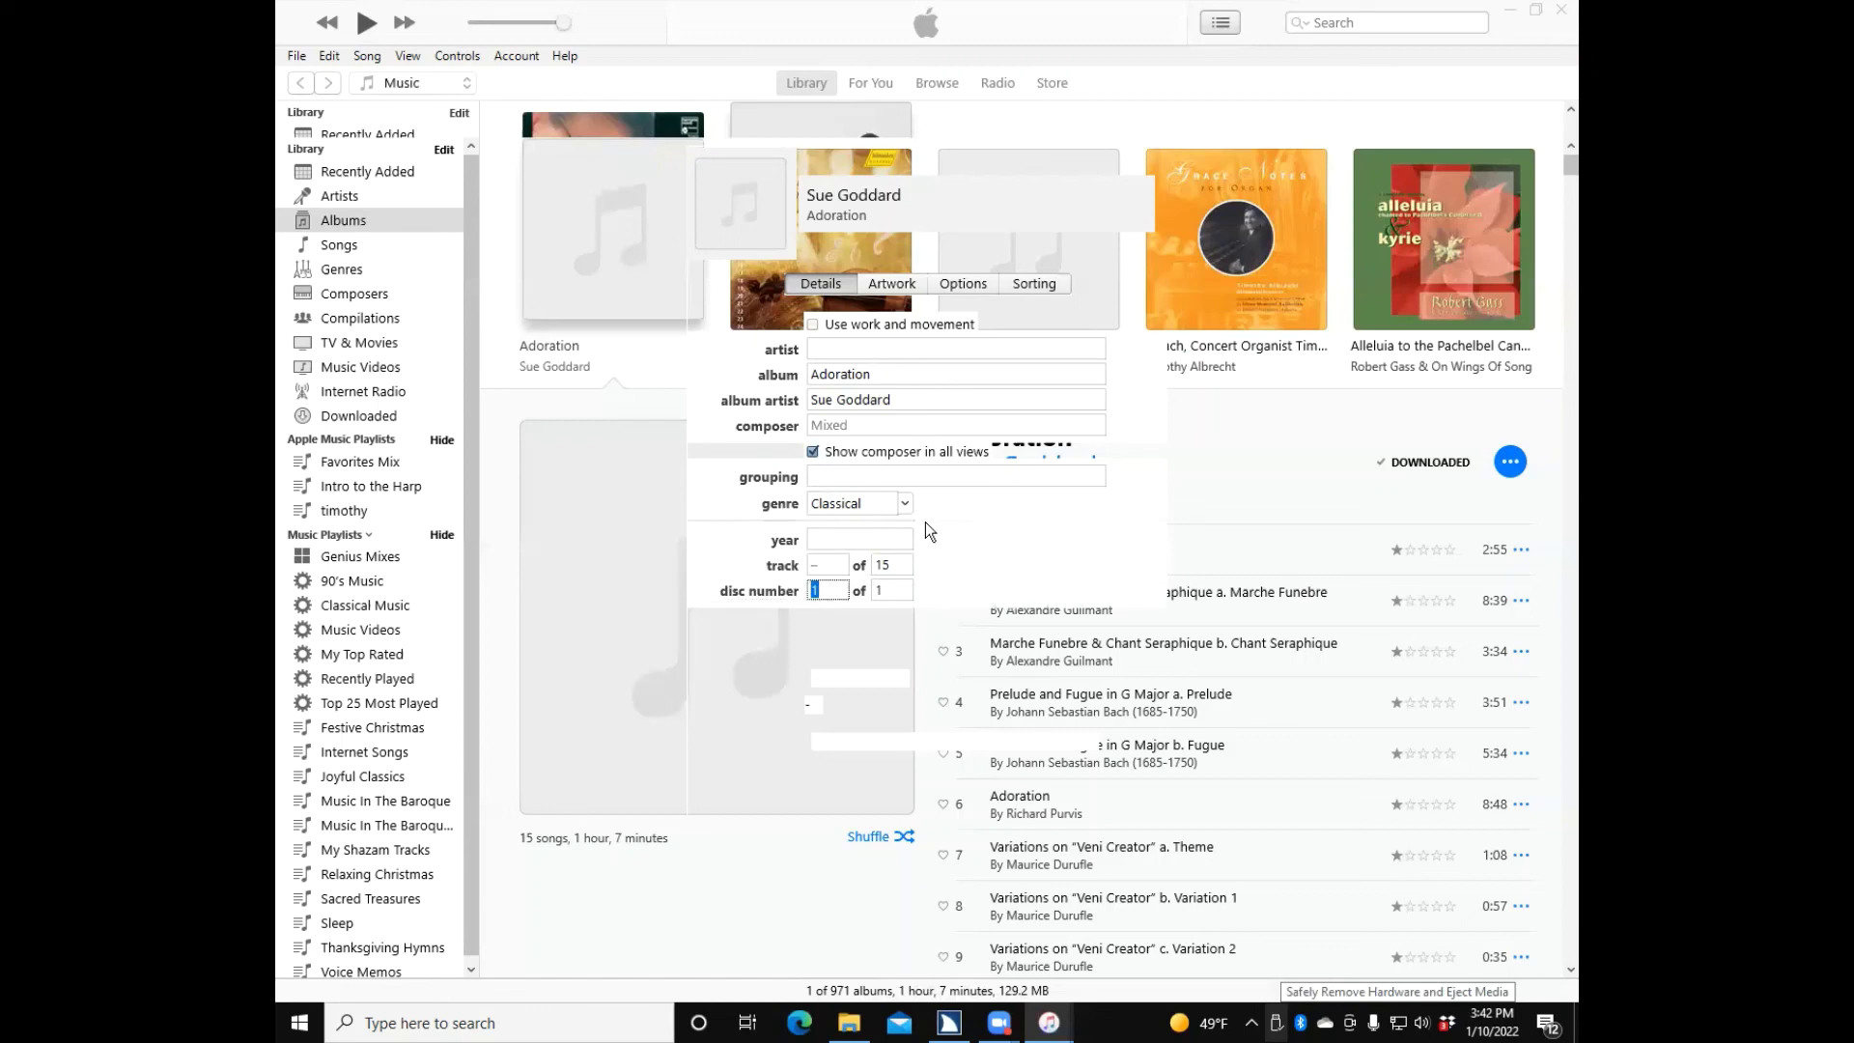
pyautogui.press('Tab')
pyautogui.press('Tab')
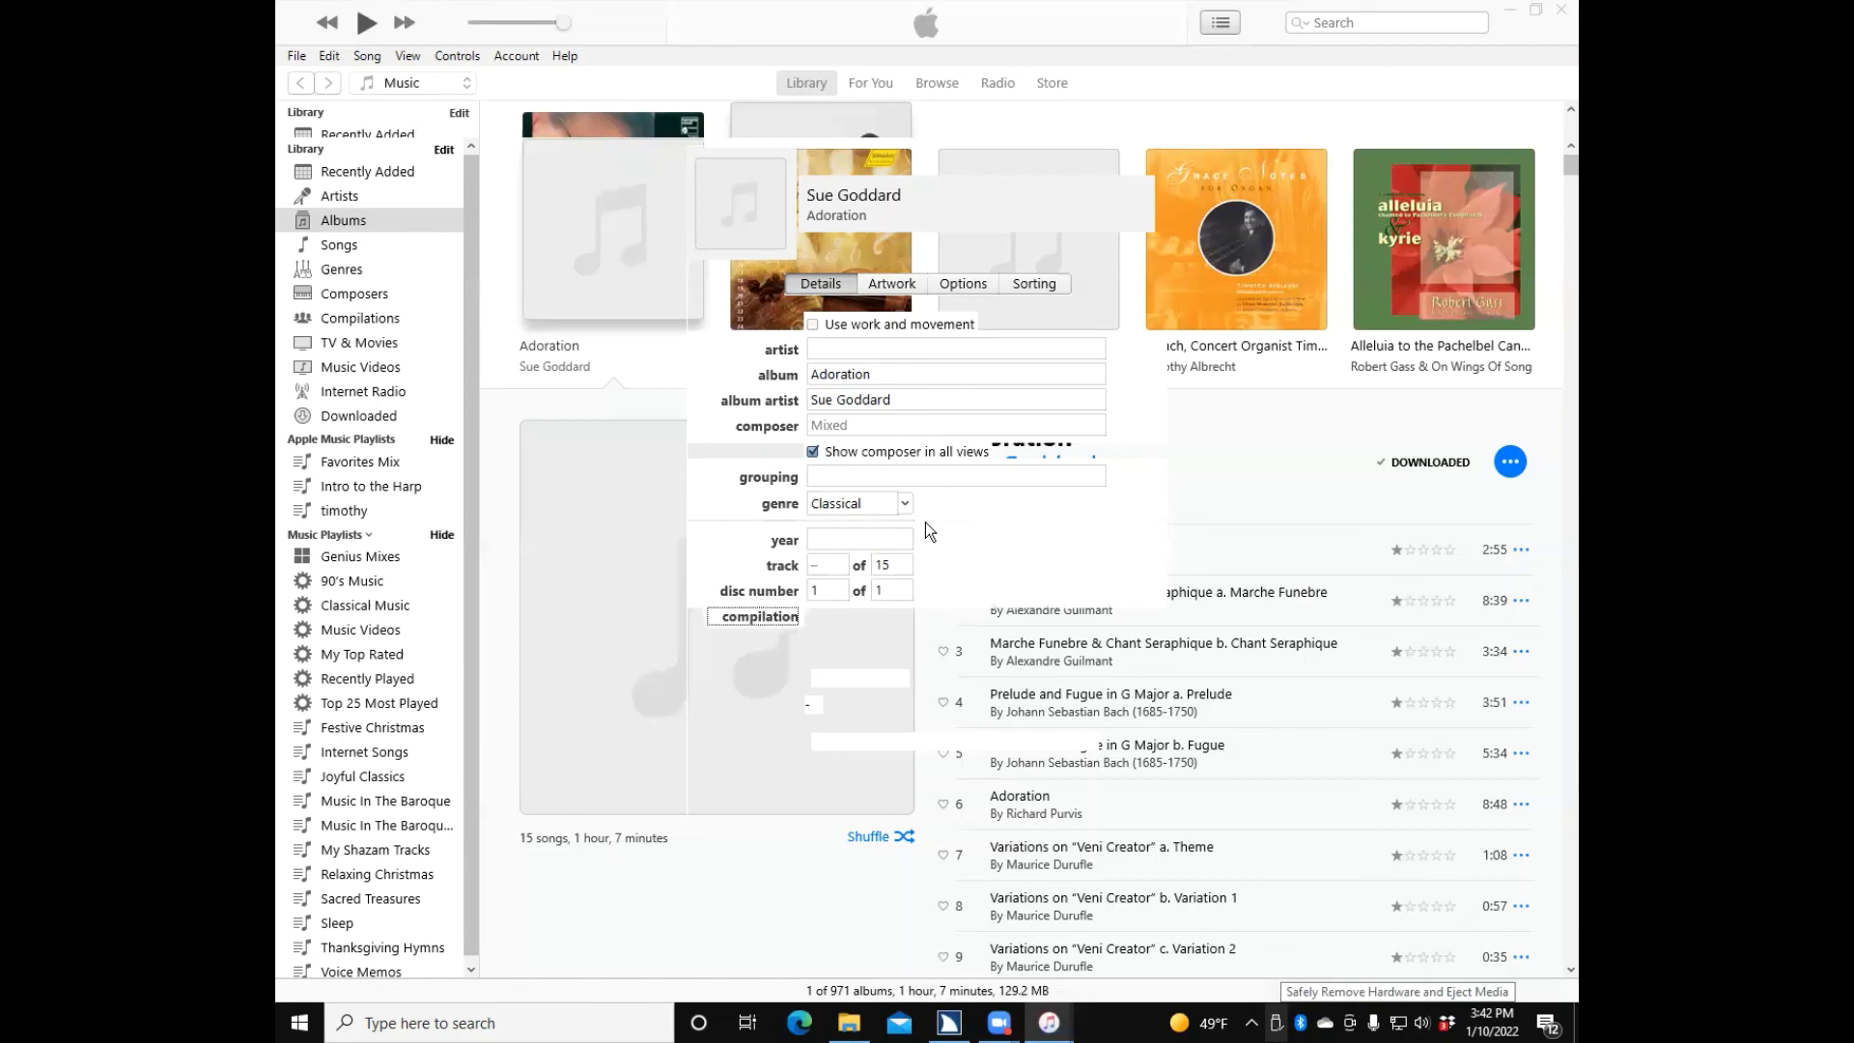
# Examine the compilation, rating, bpm, play count and comments fields, and close the song information without saving
pyautogui.press('Tab')
pyautogui.press('Tab')
pyautogui.press('Tab')
pyautogui.press('Tab')
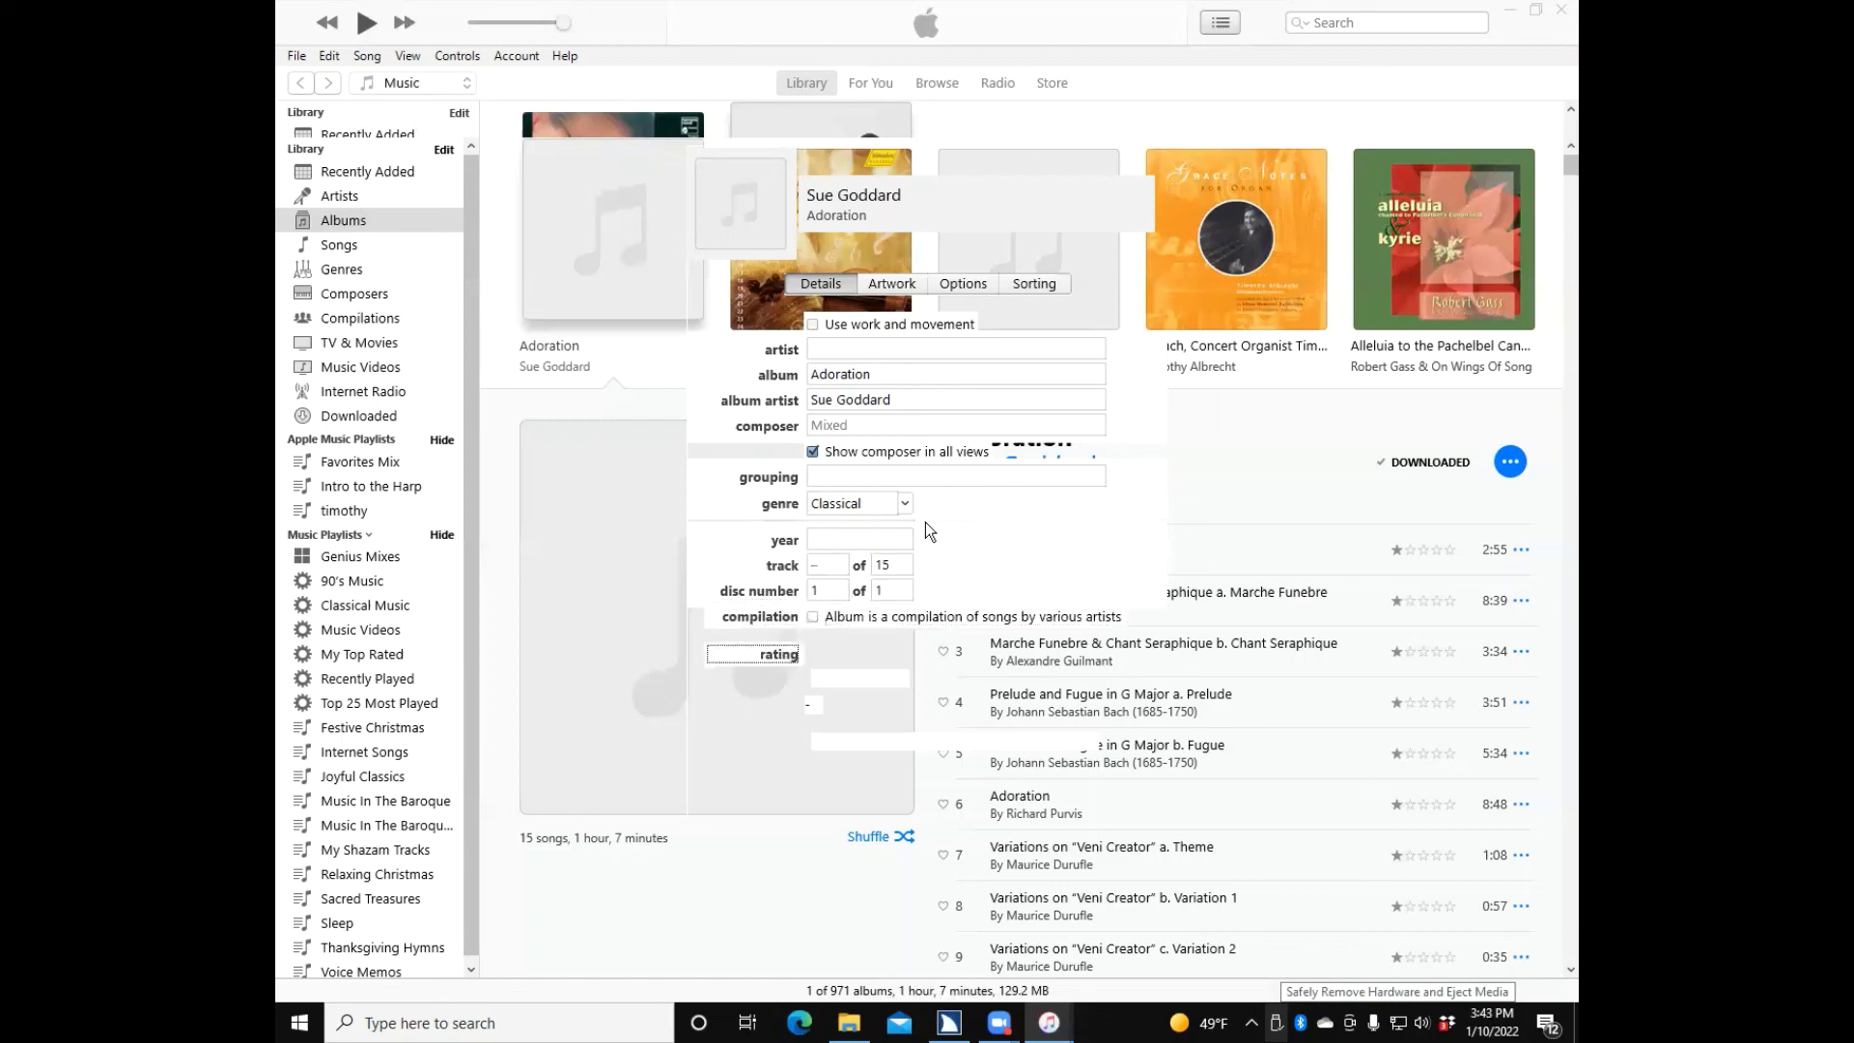
pyautogui.press('Tab')
pyautogui.press('Tab')
pyautogui.press('Tab')
pyautogui.press('Tab')
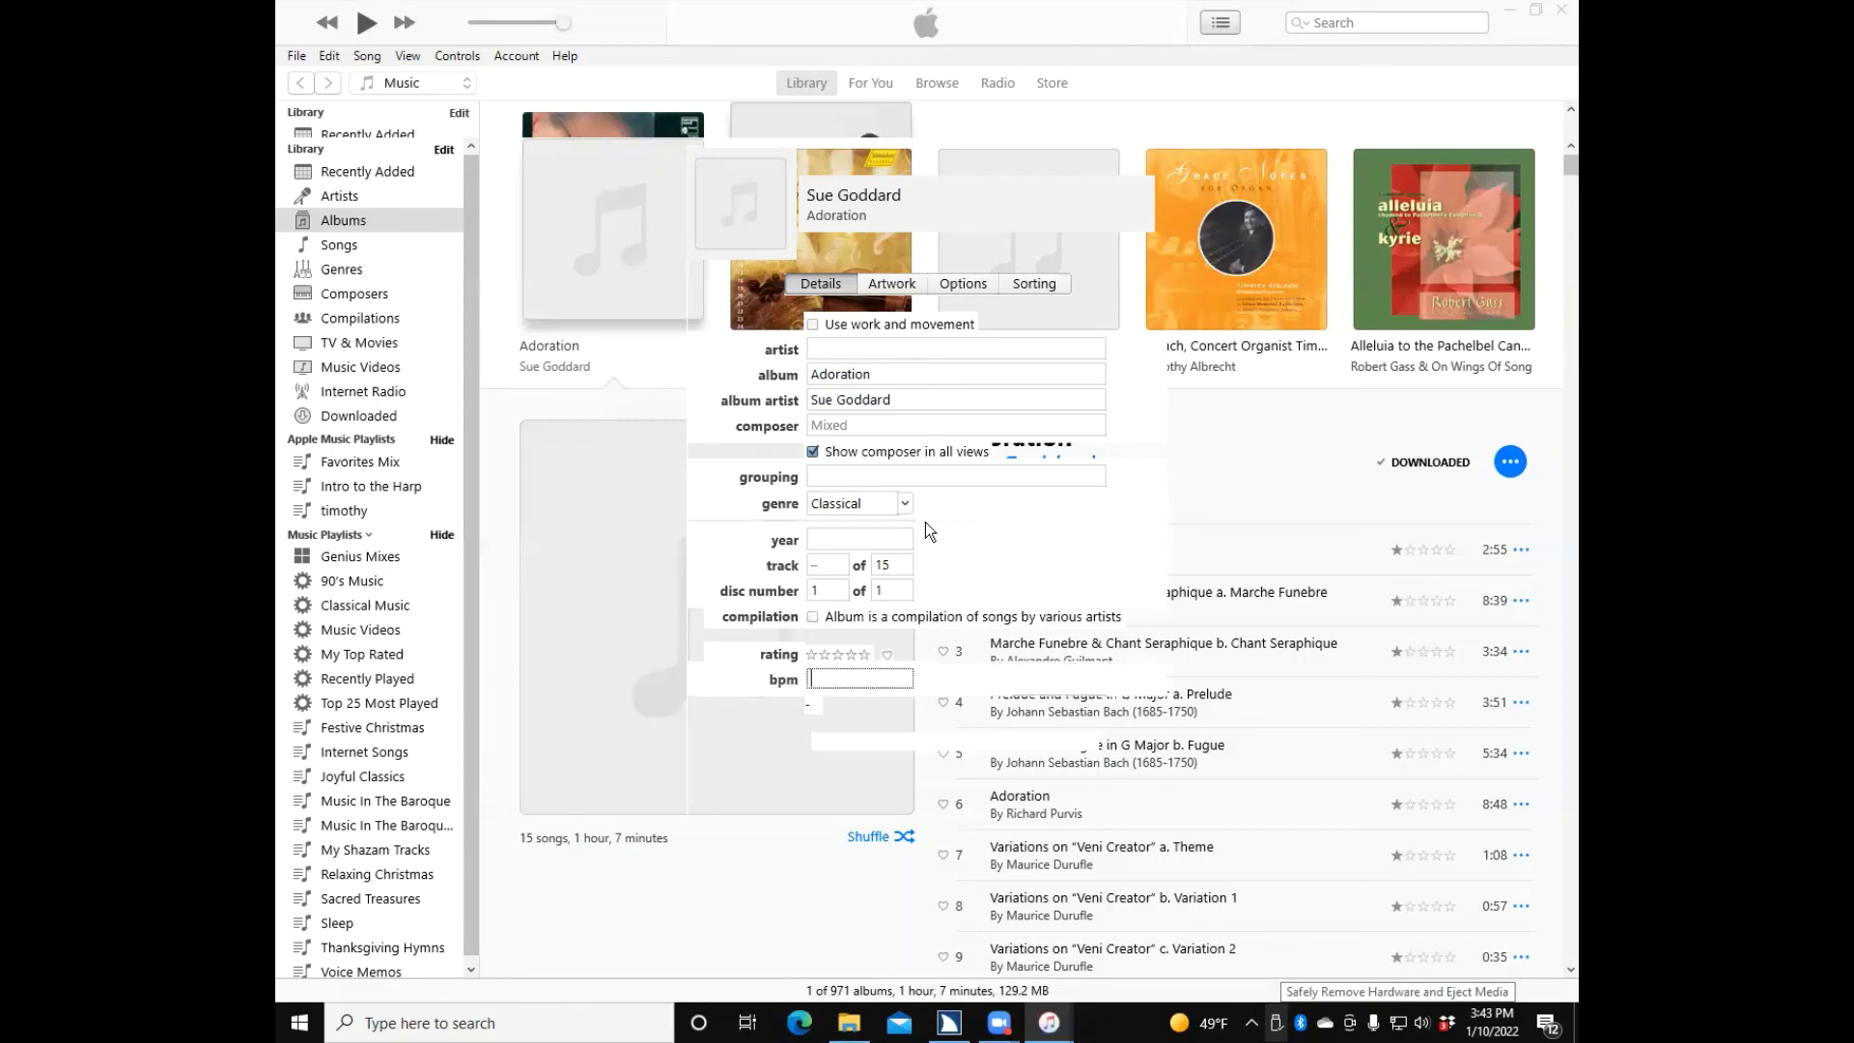
pyautogui.press('Tab')
pyautogui.press('Tab')
pyautogui.press('Tab')
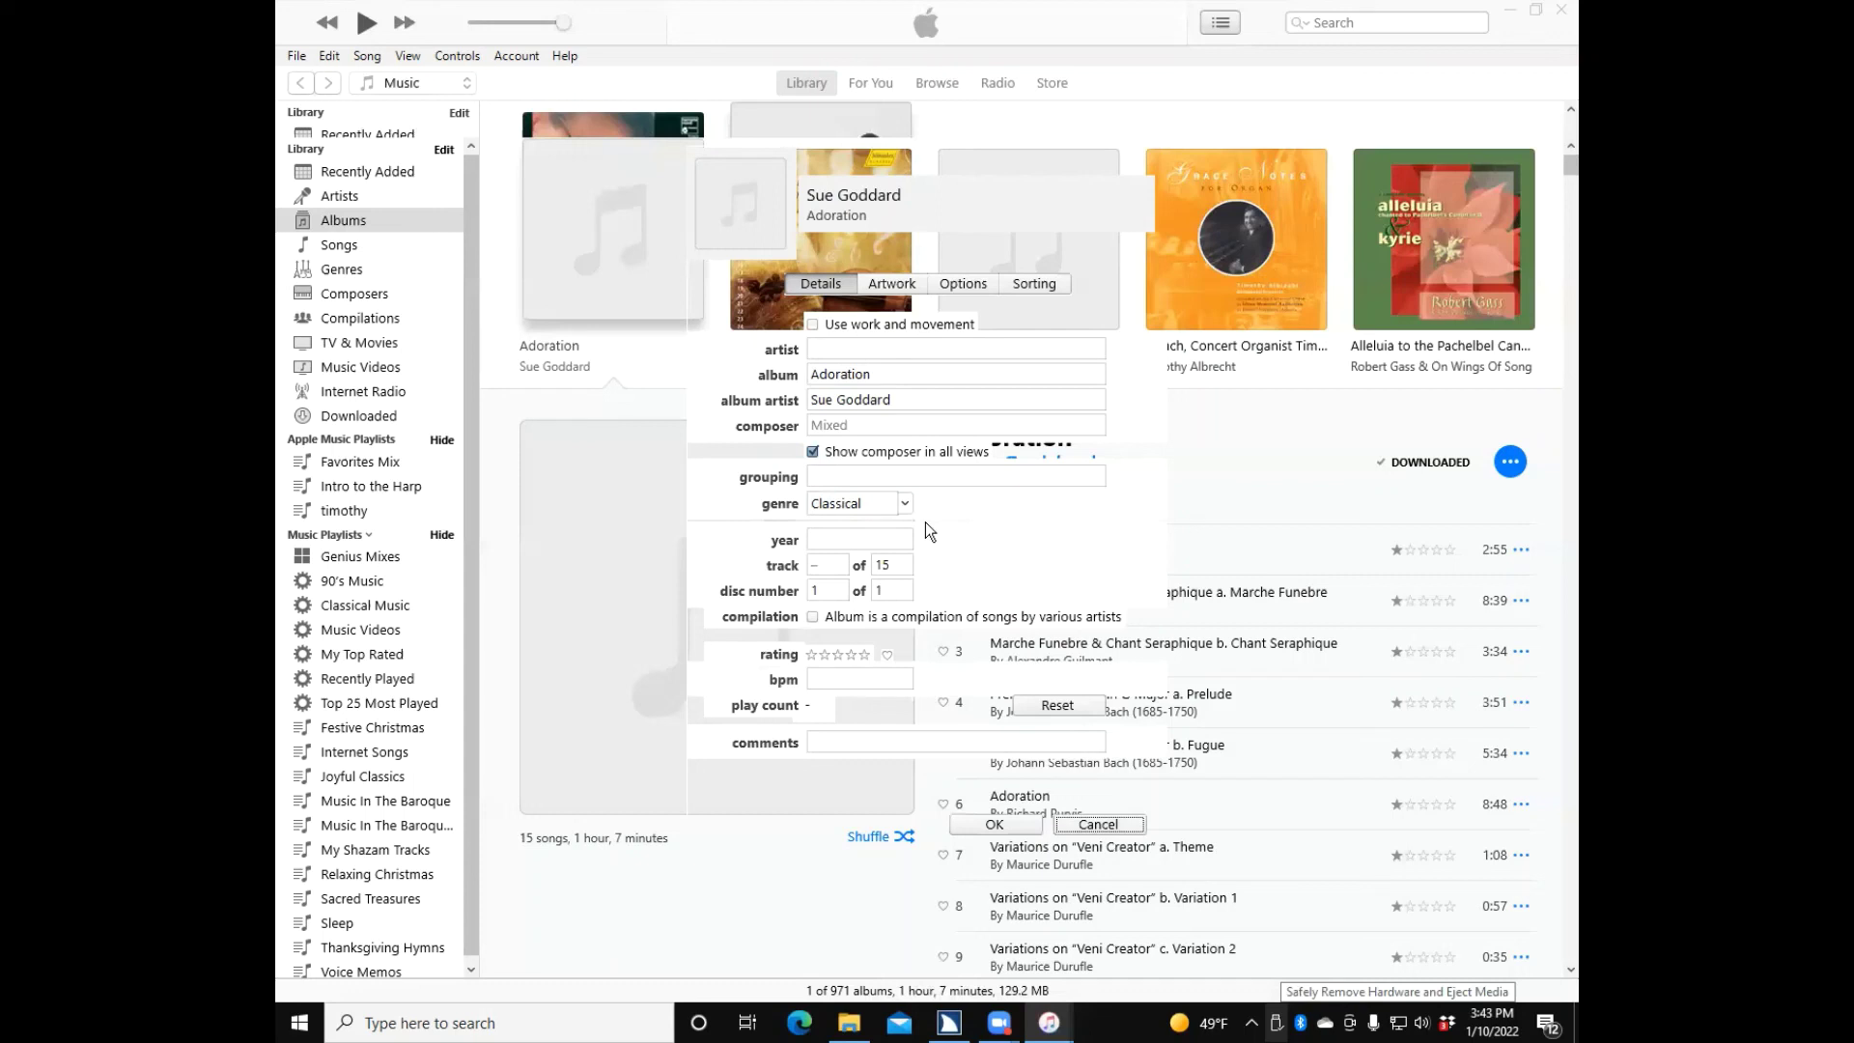
pyautogui.press('Return')
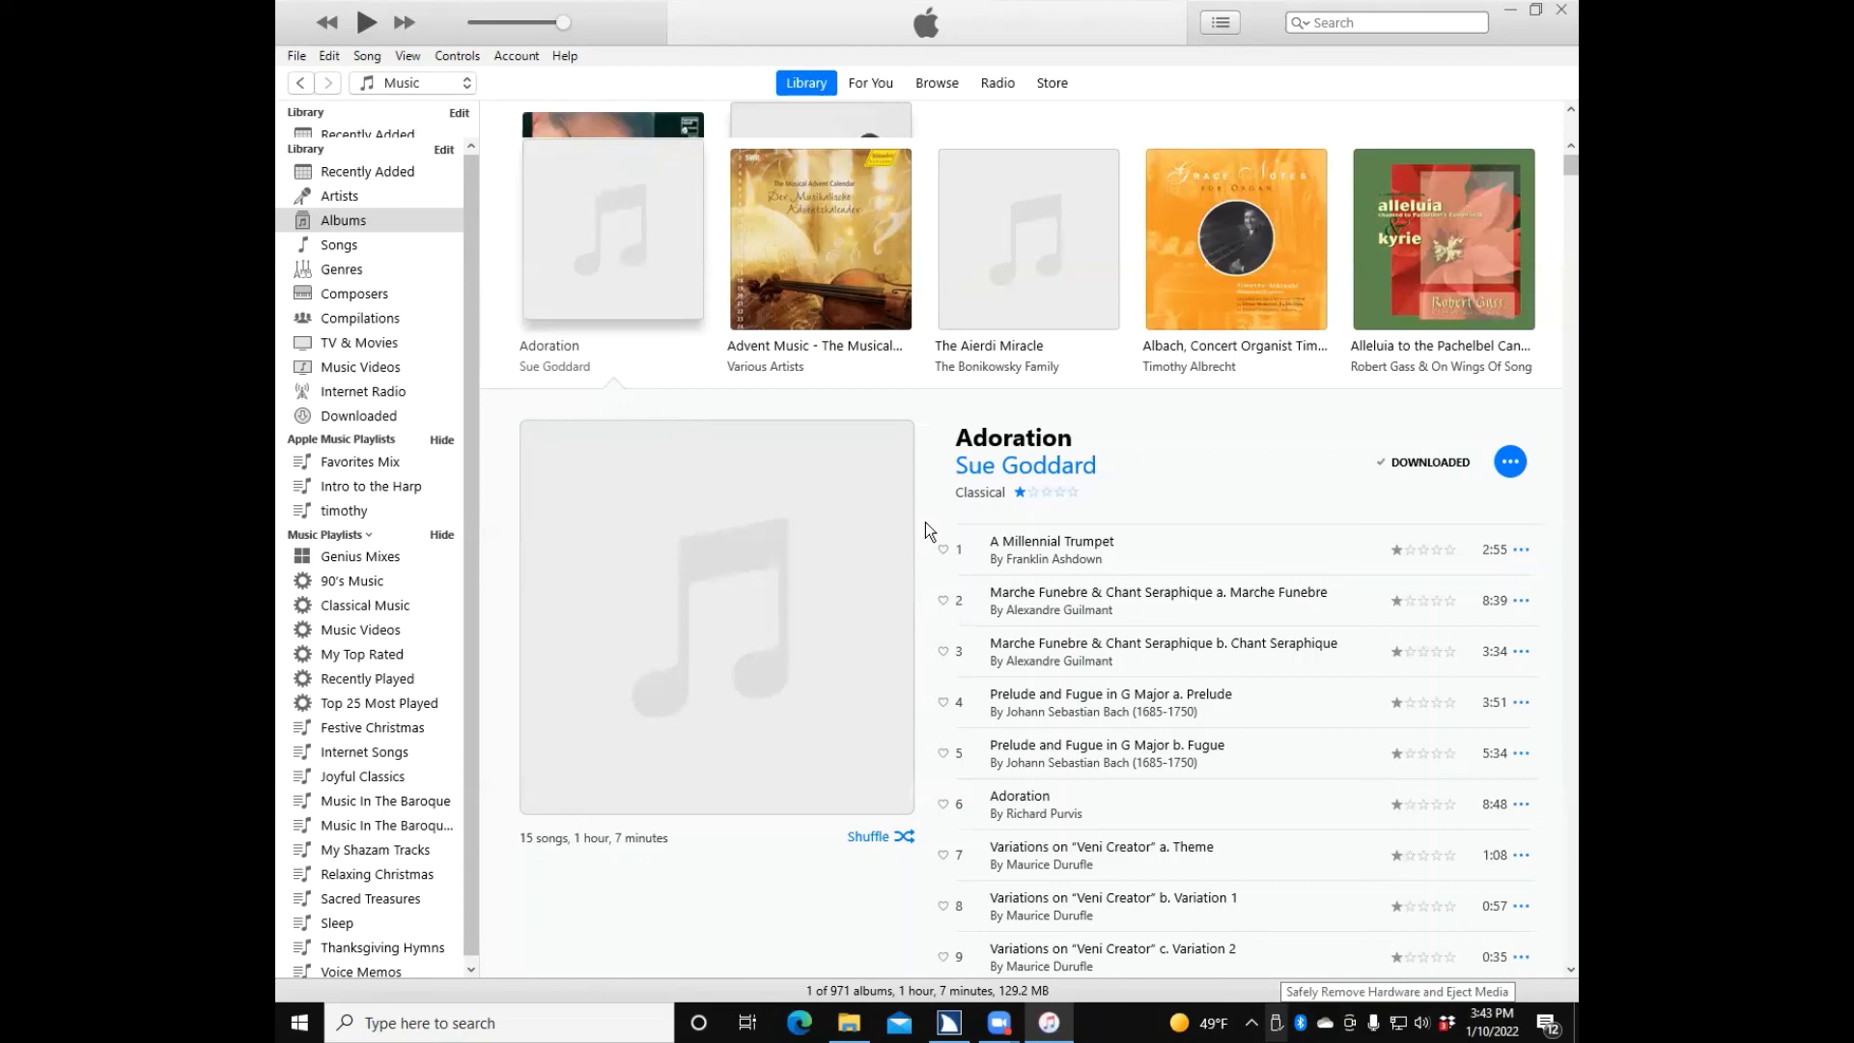
# Close iTunes and the File Explorer window showing the Compilations folder
pyautogui.hotkey('alt', 'F4')
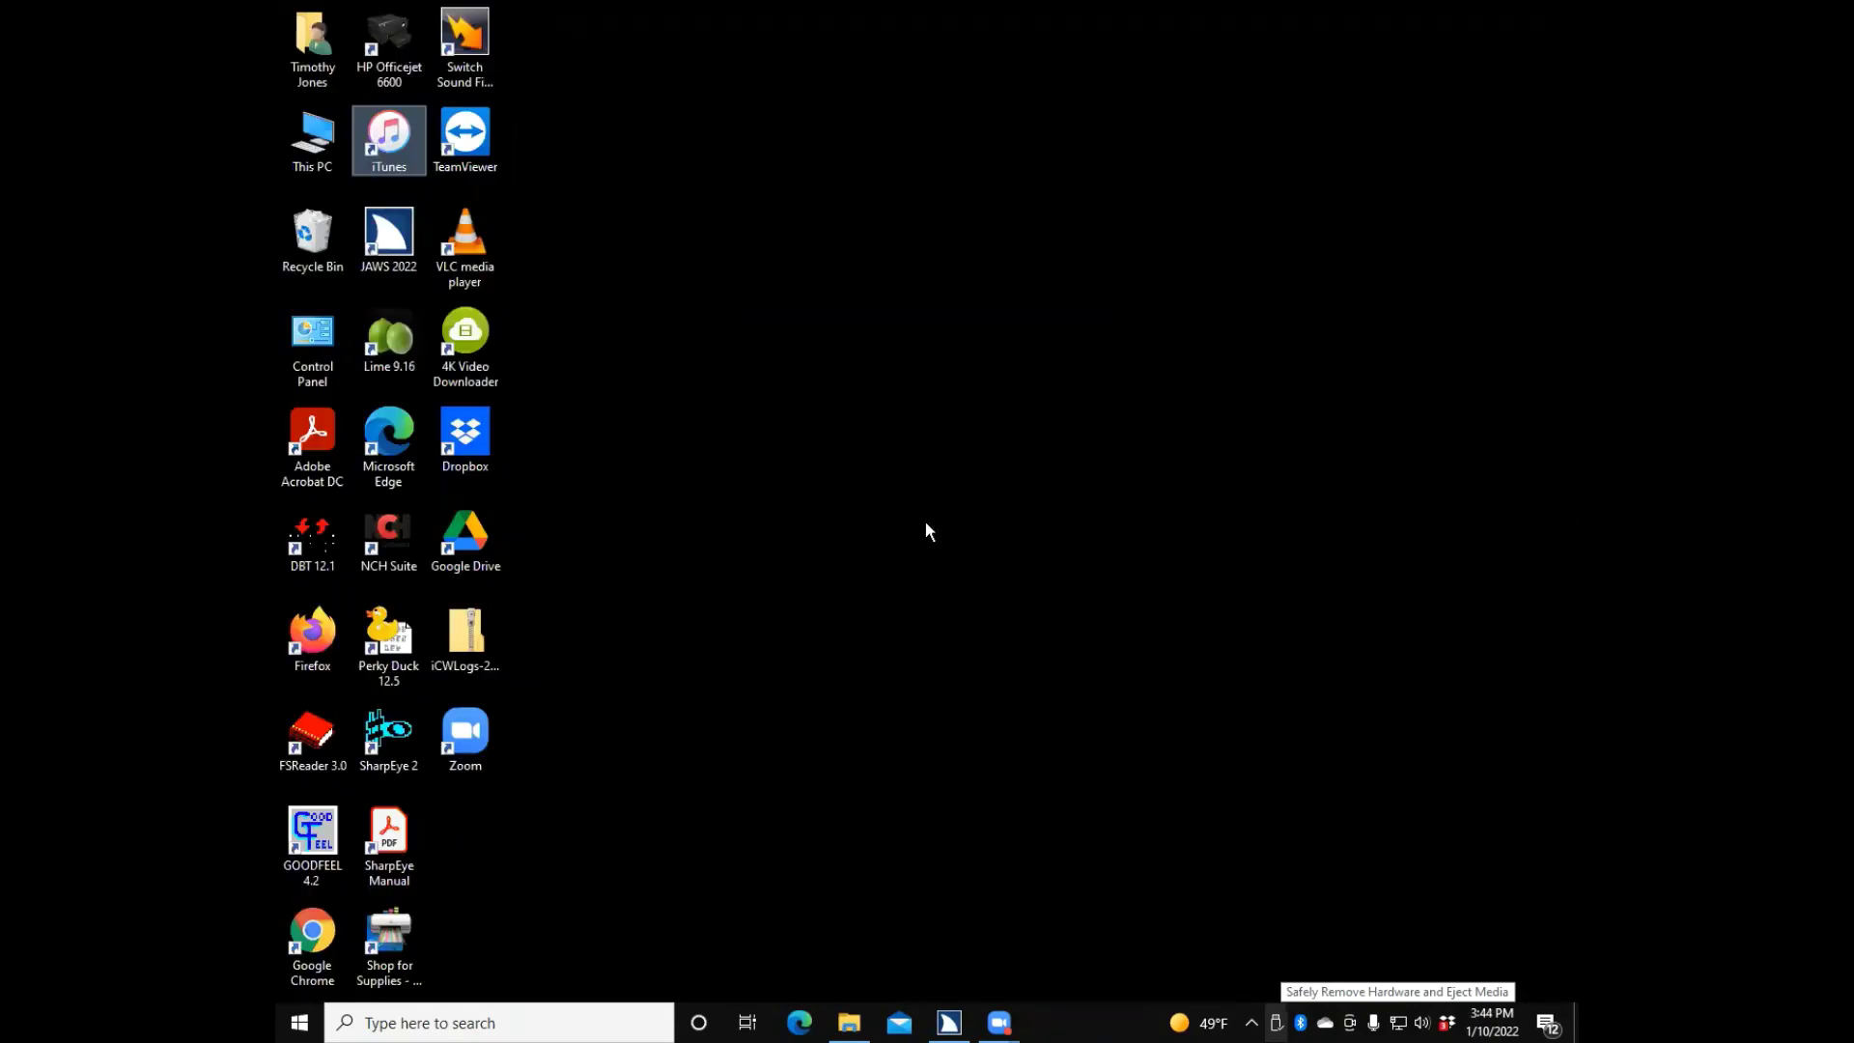
pyautogui.hotkey('alt', 'Tab')
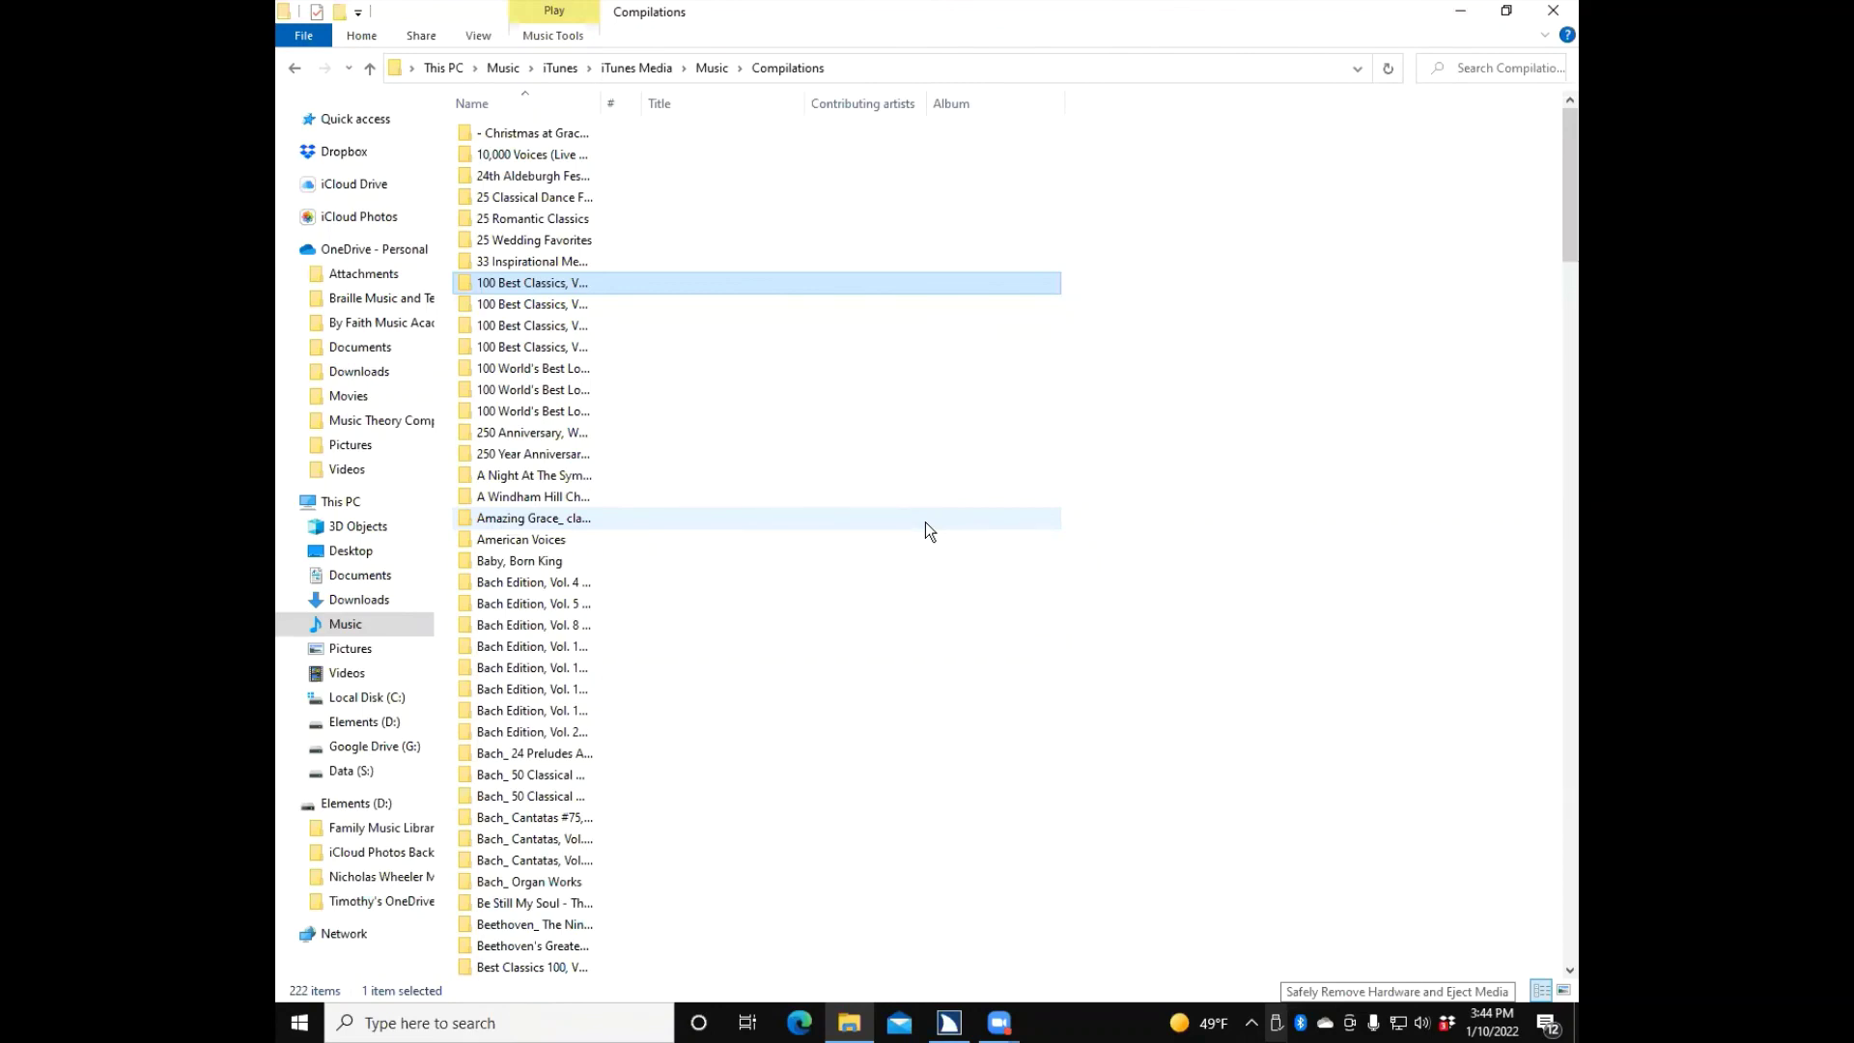
pyautogui.hotkey('alt', 'F4')
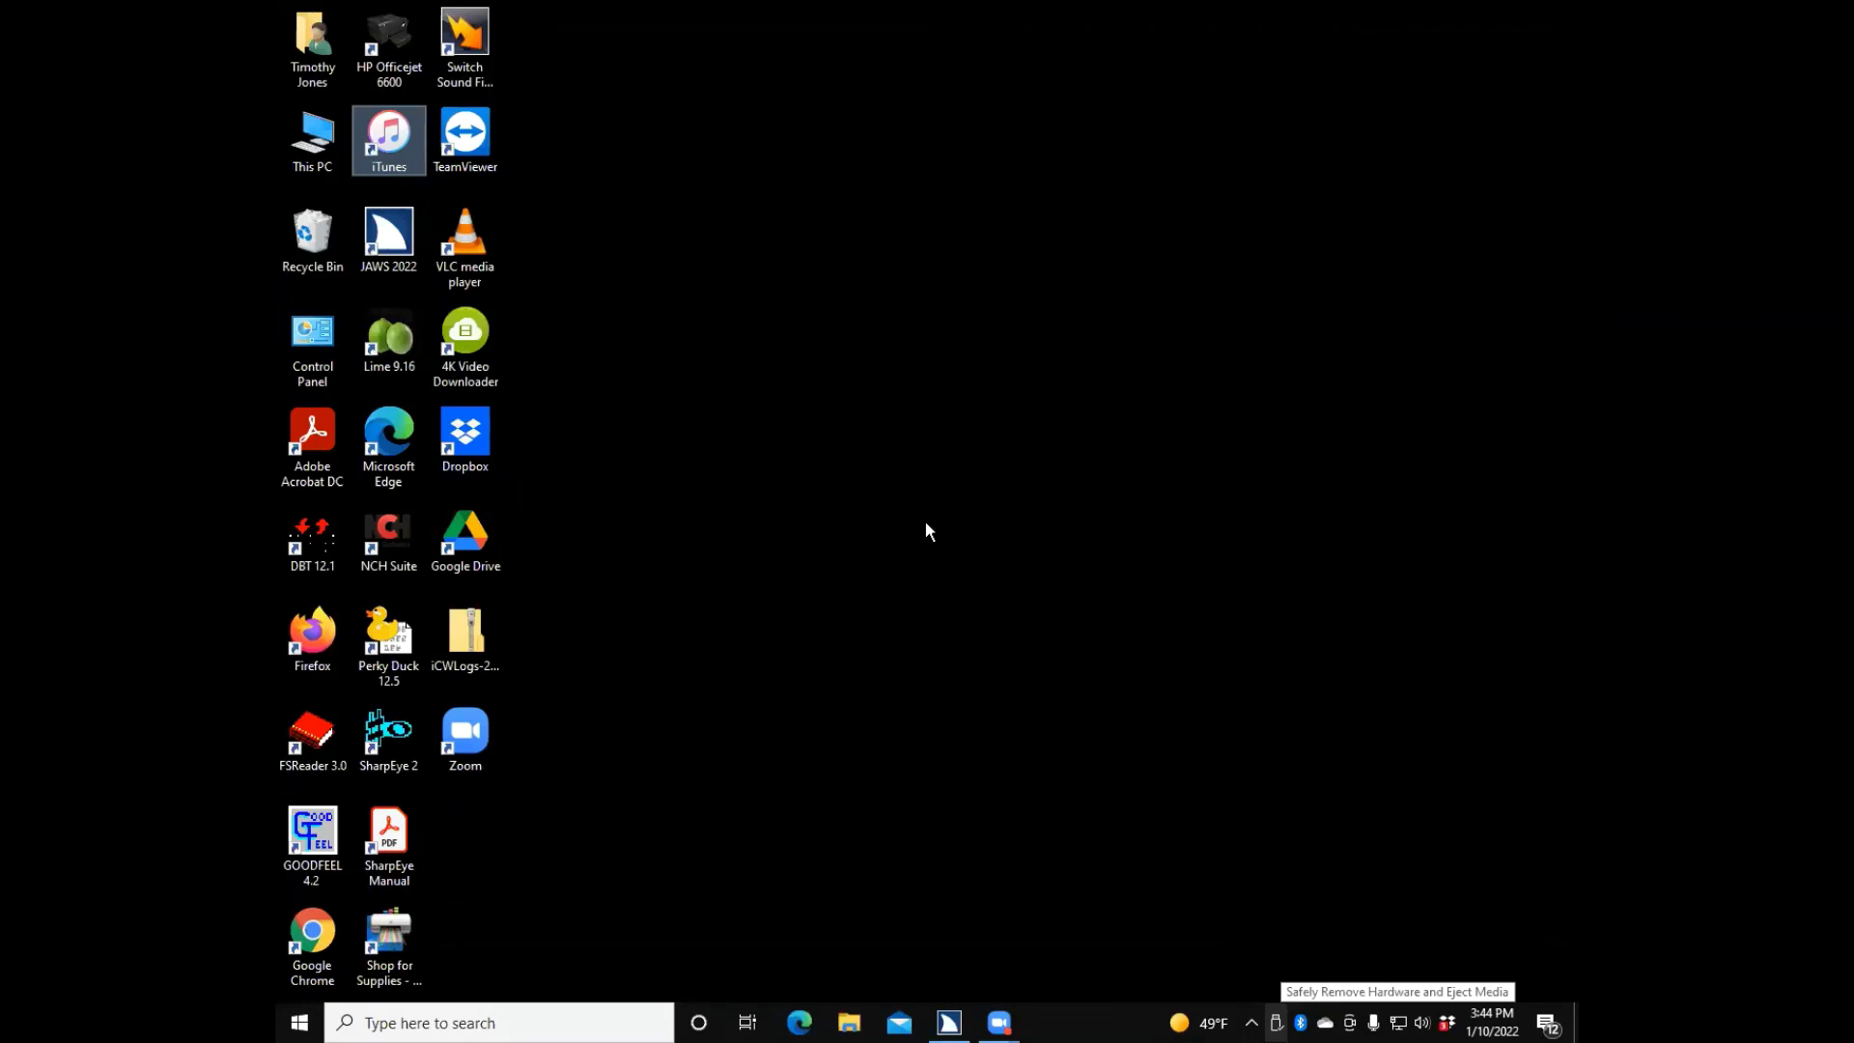
pyautogui.hotkey('alt', 'Tab')
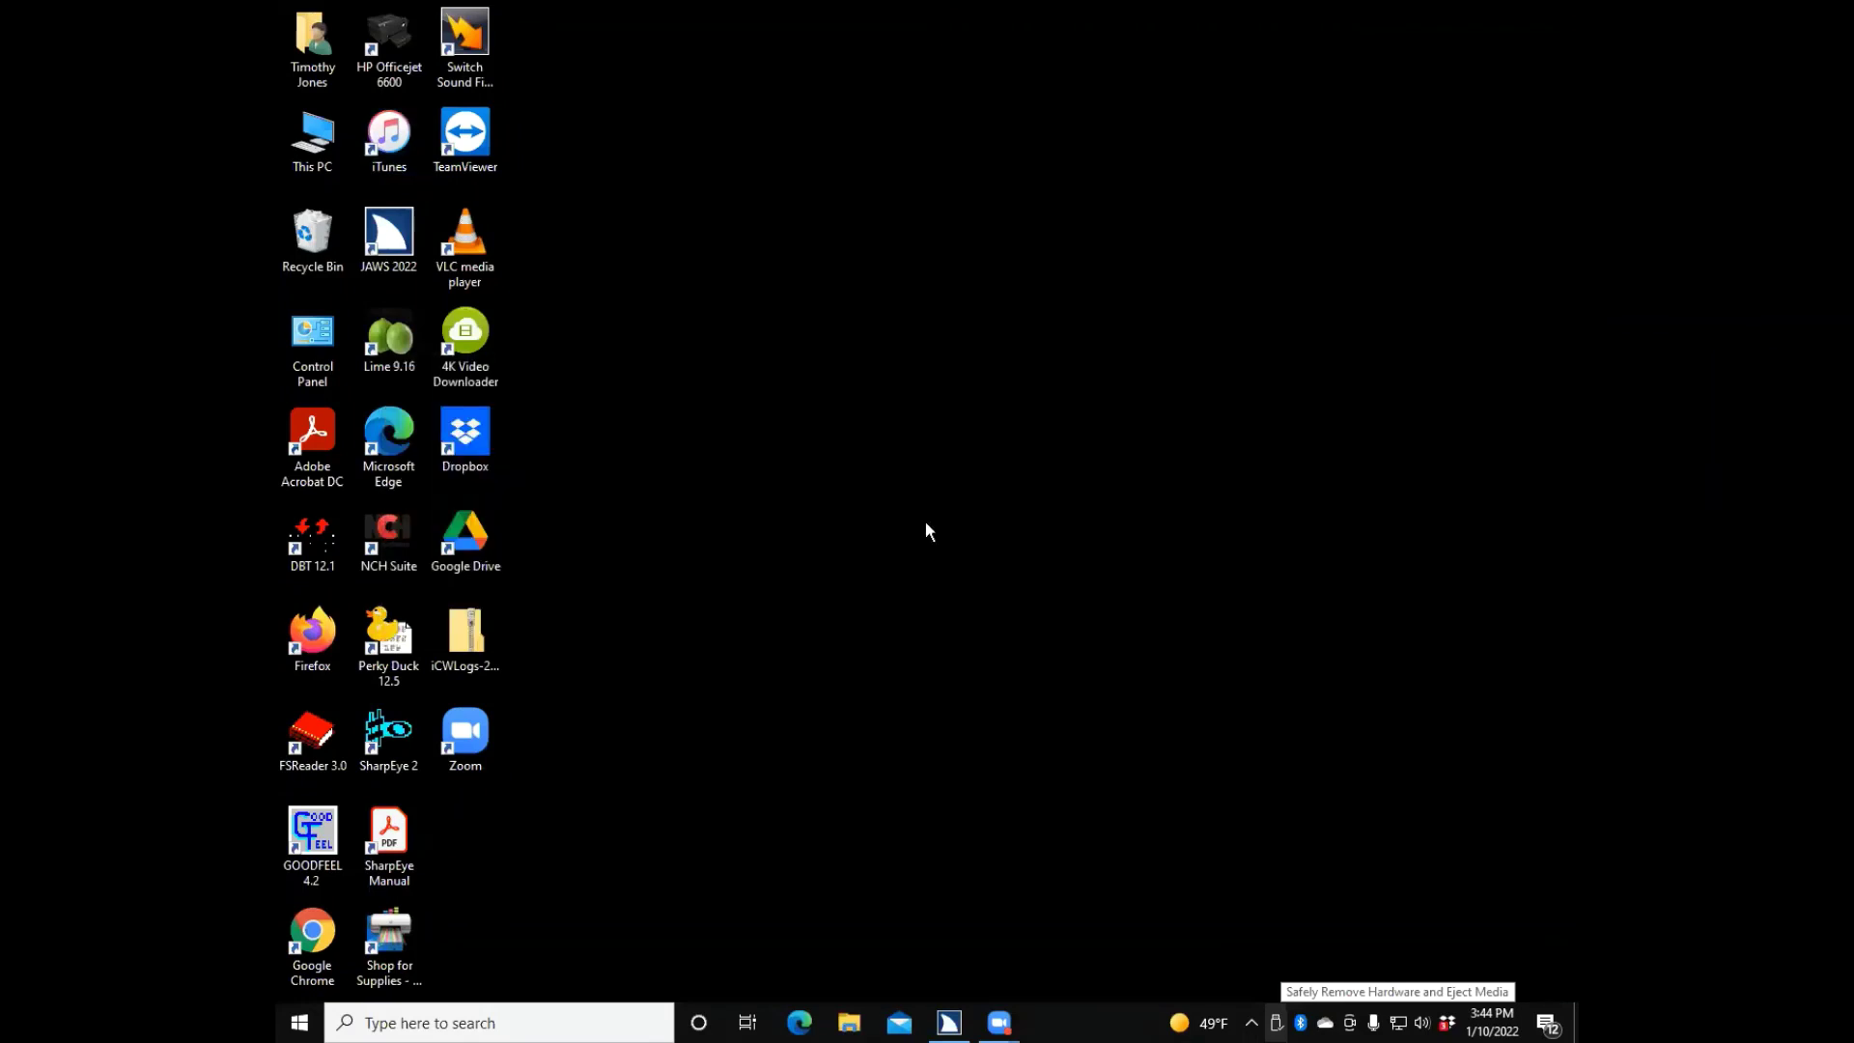